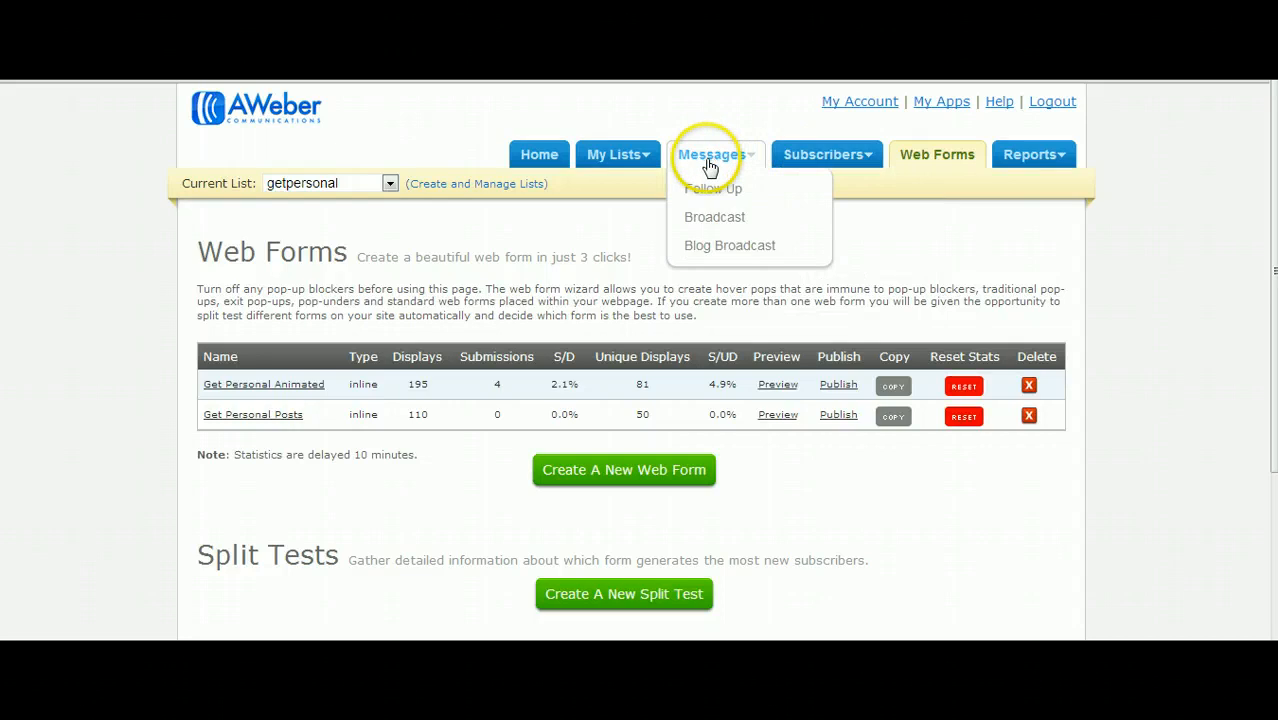
- Go to the broadcast messages of the getpersonal list and start a new HTML message
click(710, 218)
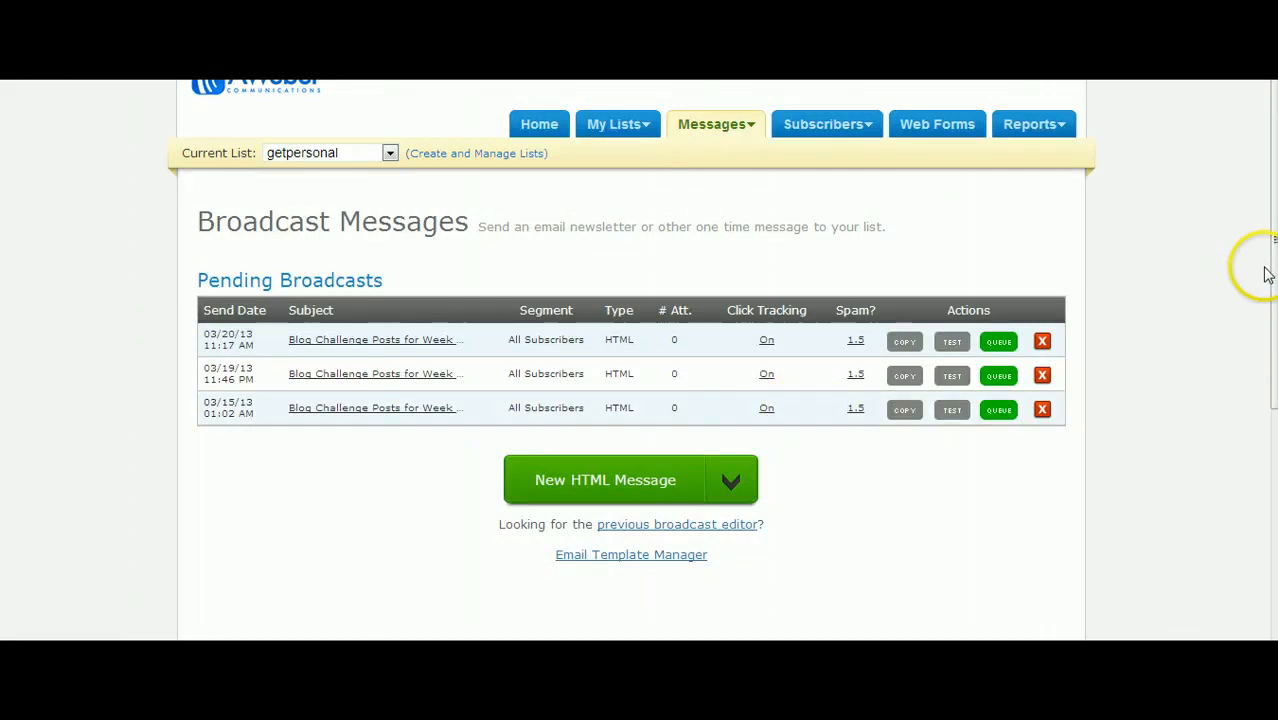
drag(1270, 268, 1270, 295)
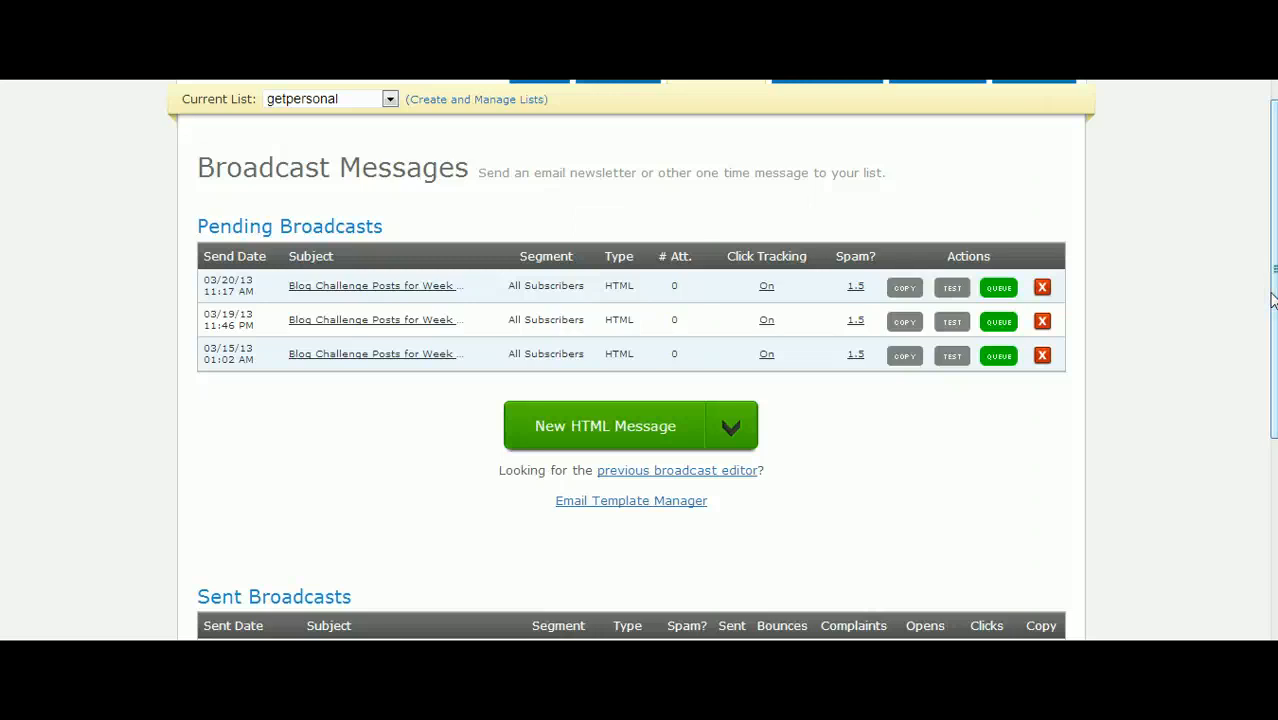
click(620, 430)
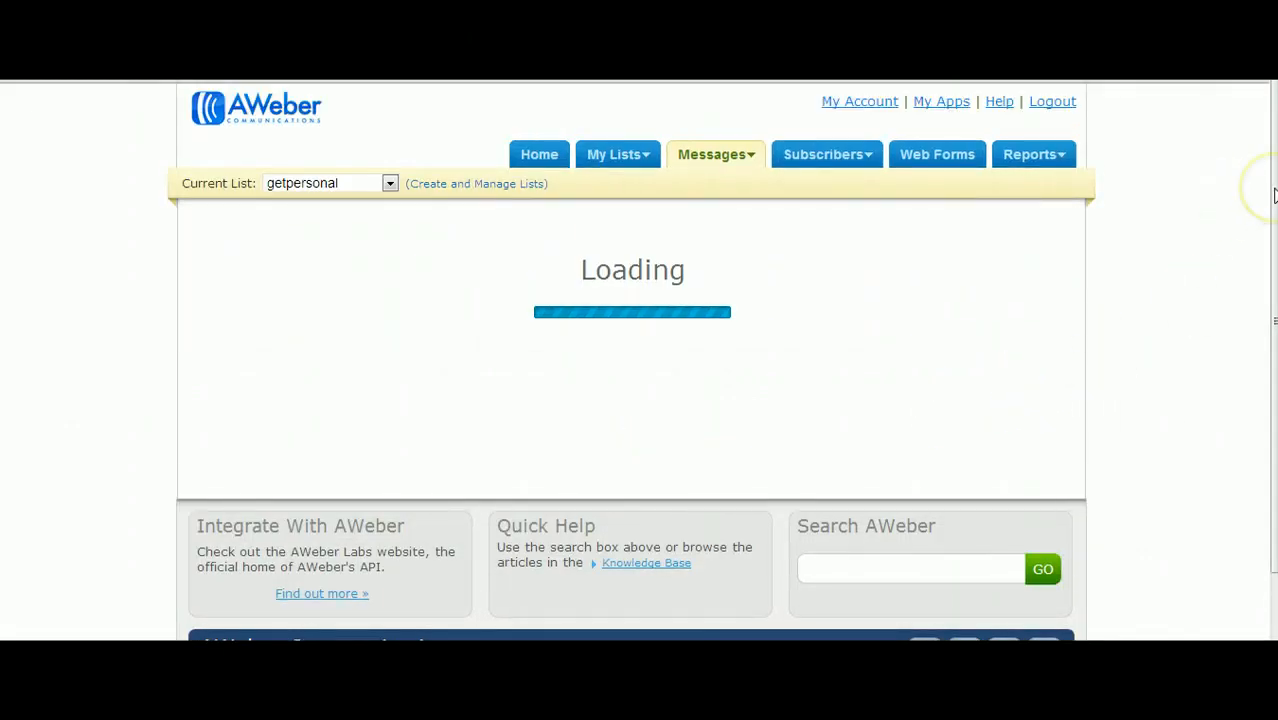
- Select the center-aligned Plain template for the broadcast message
drag(1274, 195, 1271, 367)
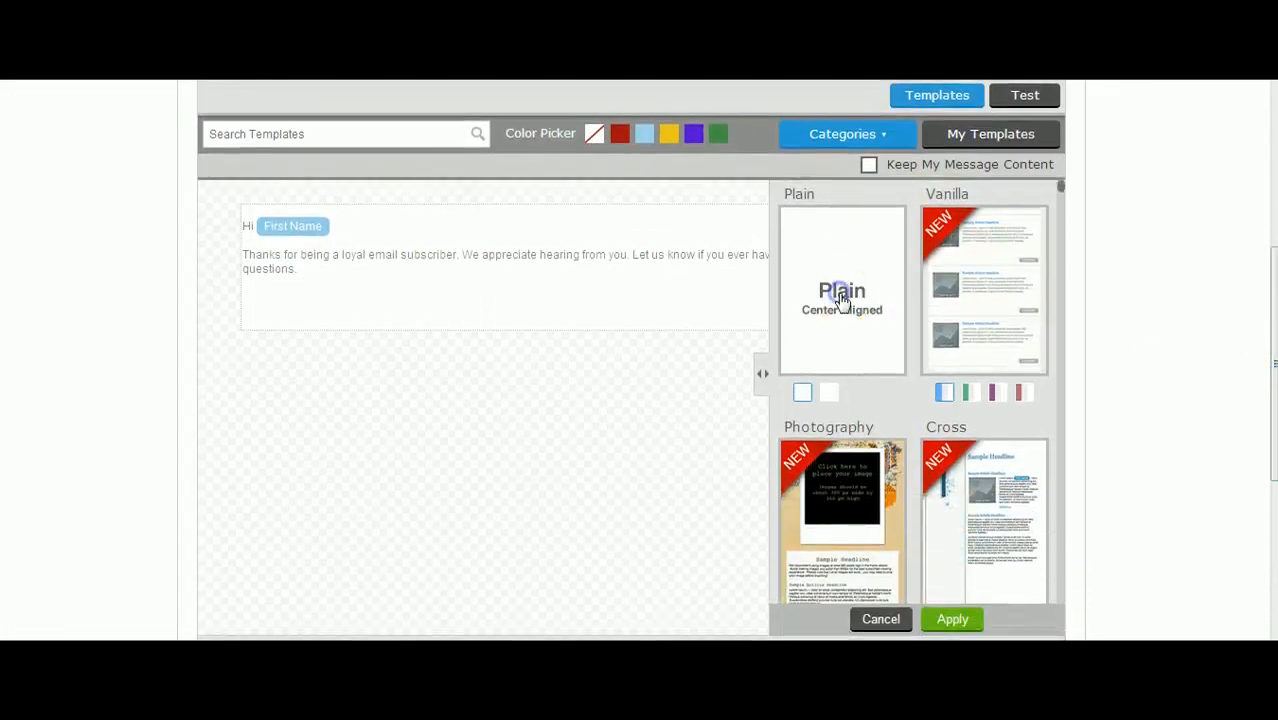
click(838, 240)
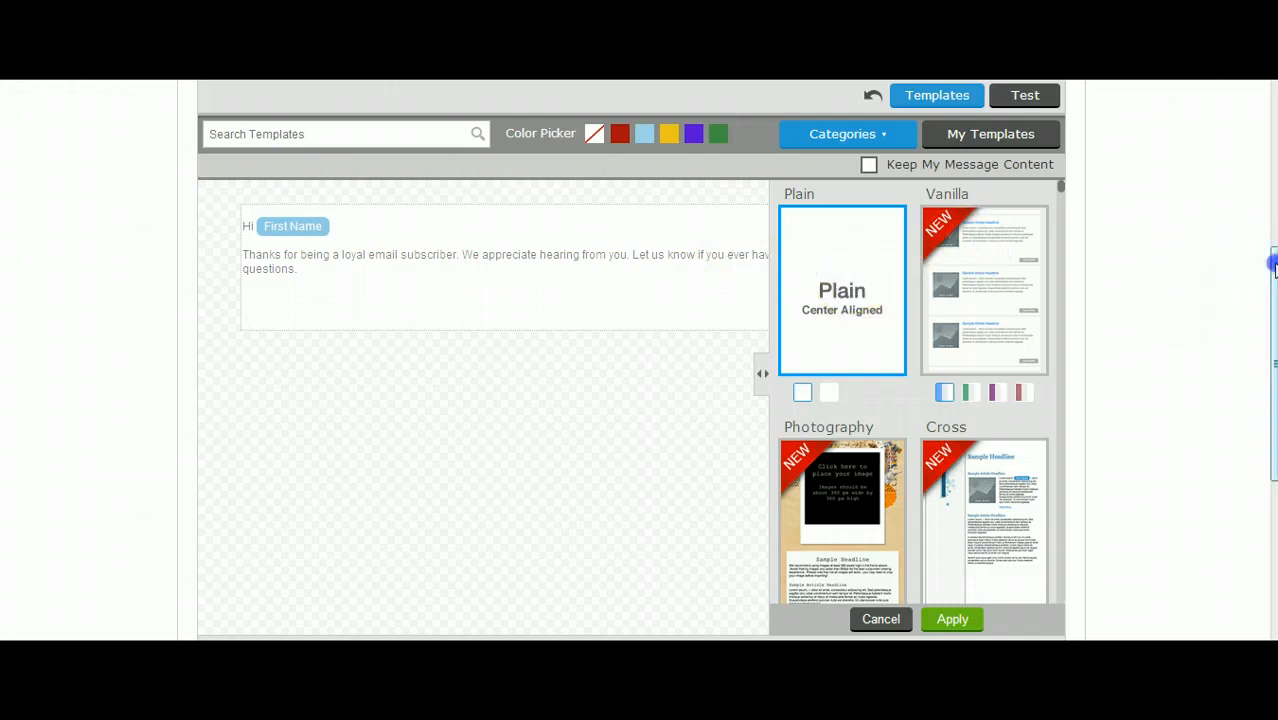
drag(1272, 268, 1272, 338)
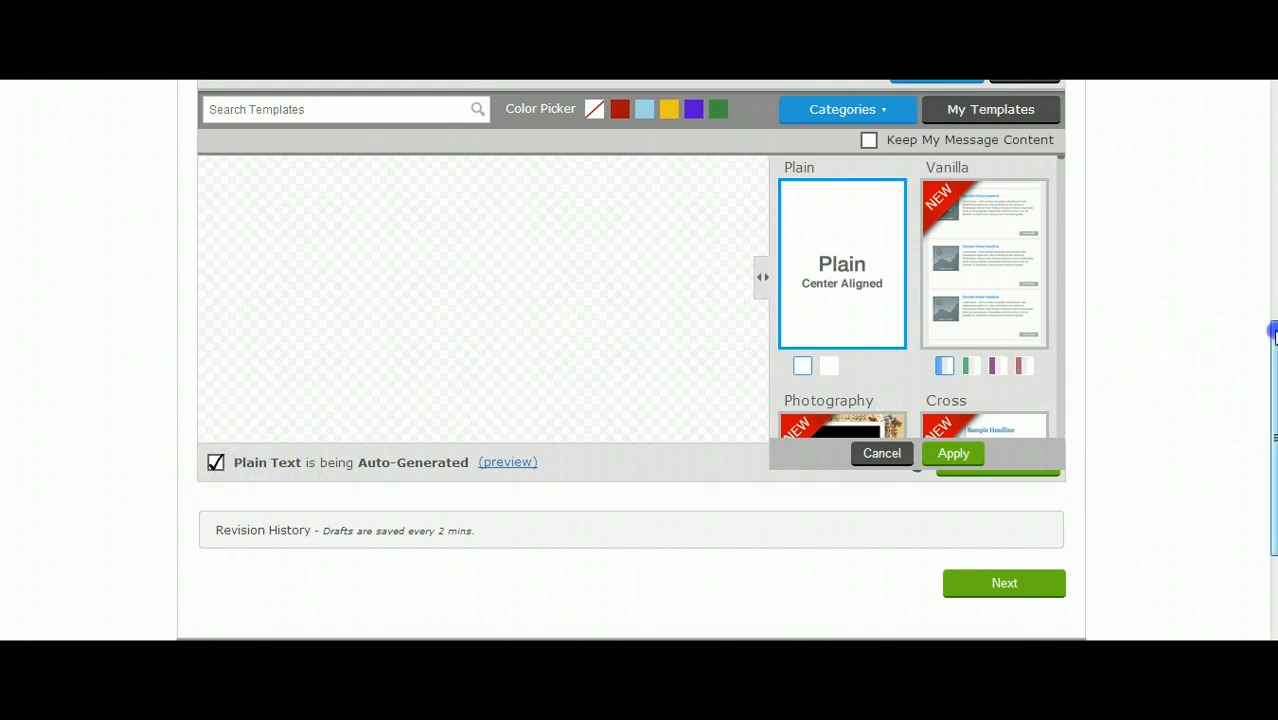
- Enter "Time to get the weekend started!" as the message subject
drag(1274, 340, 1274, 223)
click(407, 120)
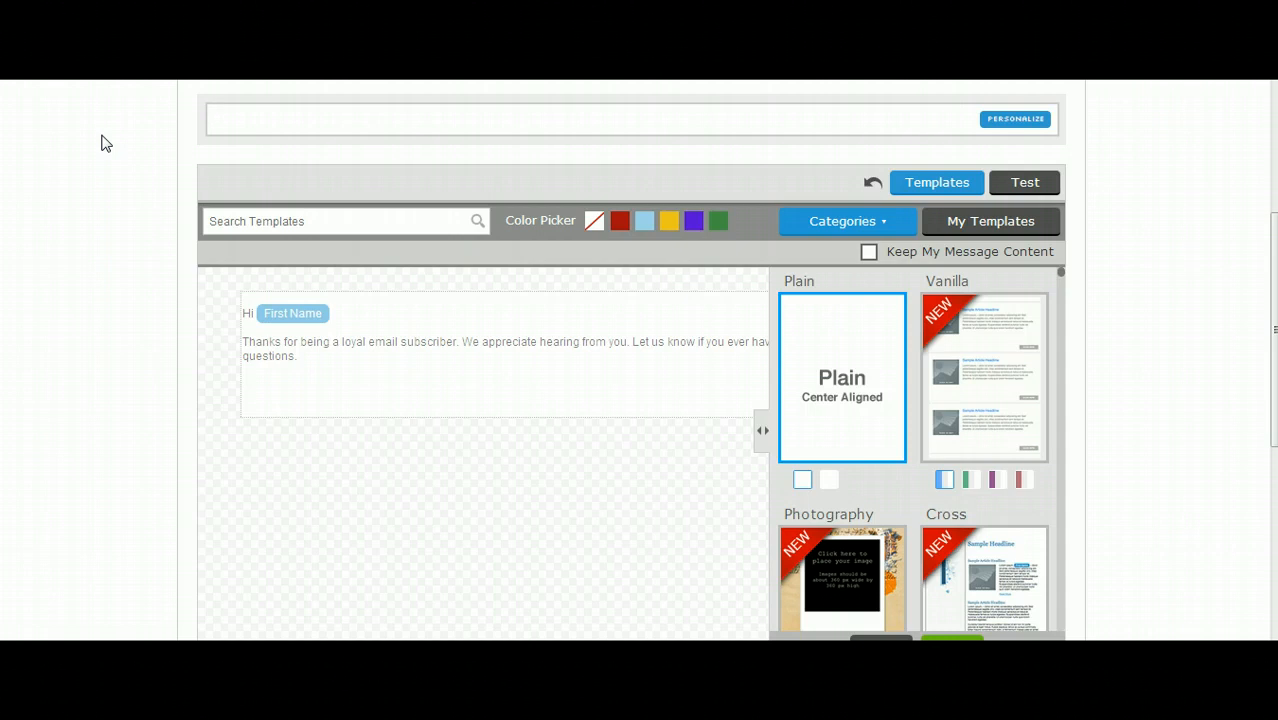
text(Time to get the)
key(BackSpace)
key(BackSpace)
key(BackSpace)
key(BackSpace)
key(BackSpace)
key(BackSpace)
key(BackSpace)
key(BackSpace)
text(get the weeken)
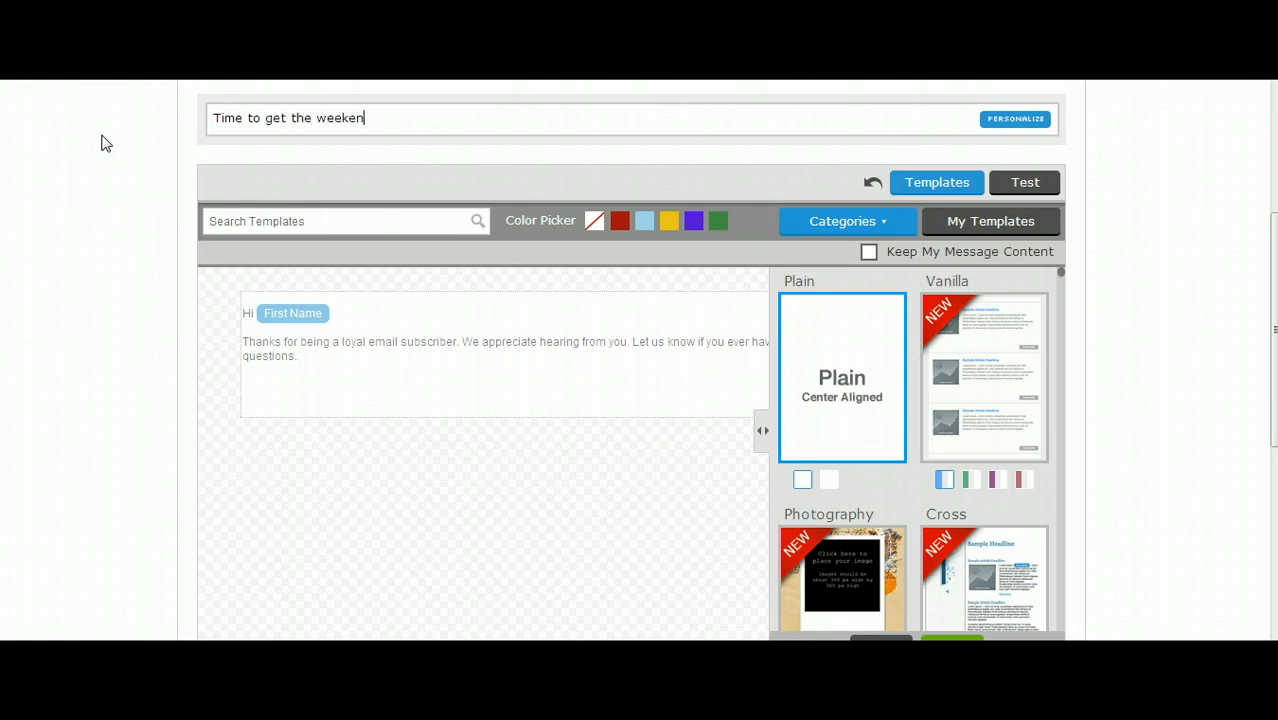
text(d started!)
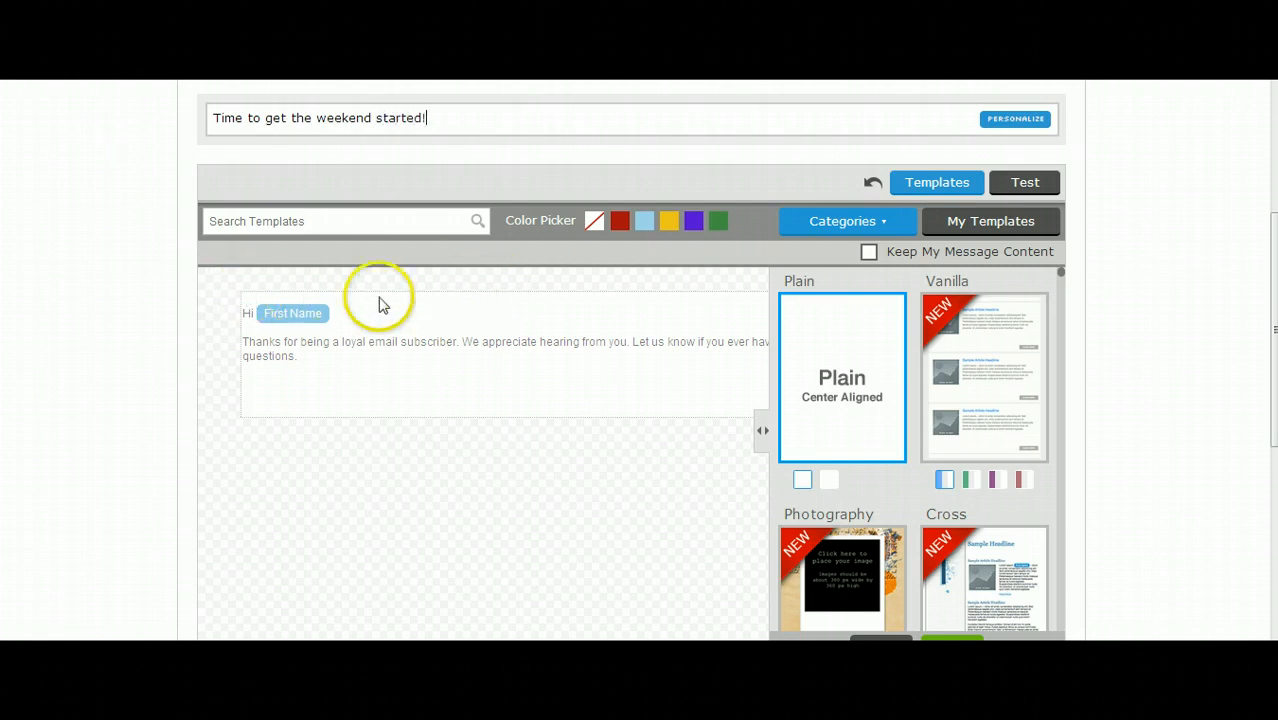
- Delete all of the default greeting and thank-you text from the message's paragraph block
click(297, 368)
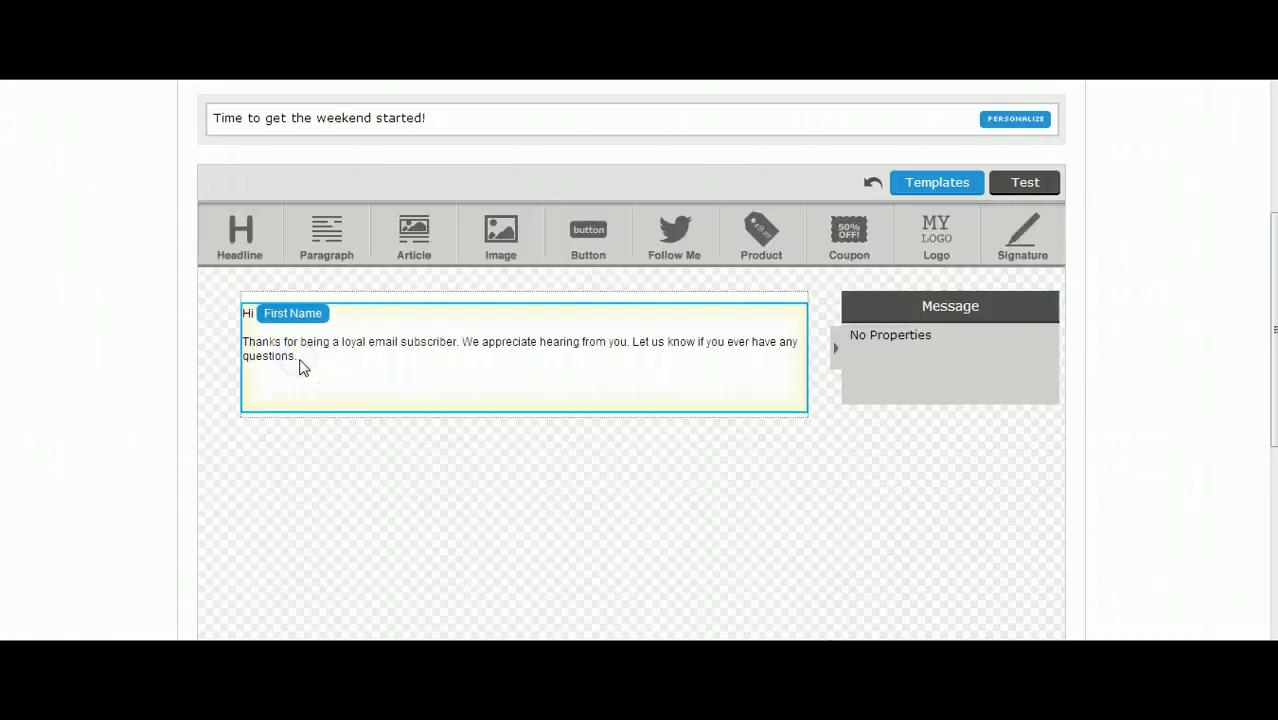
click(303, 366)
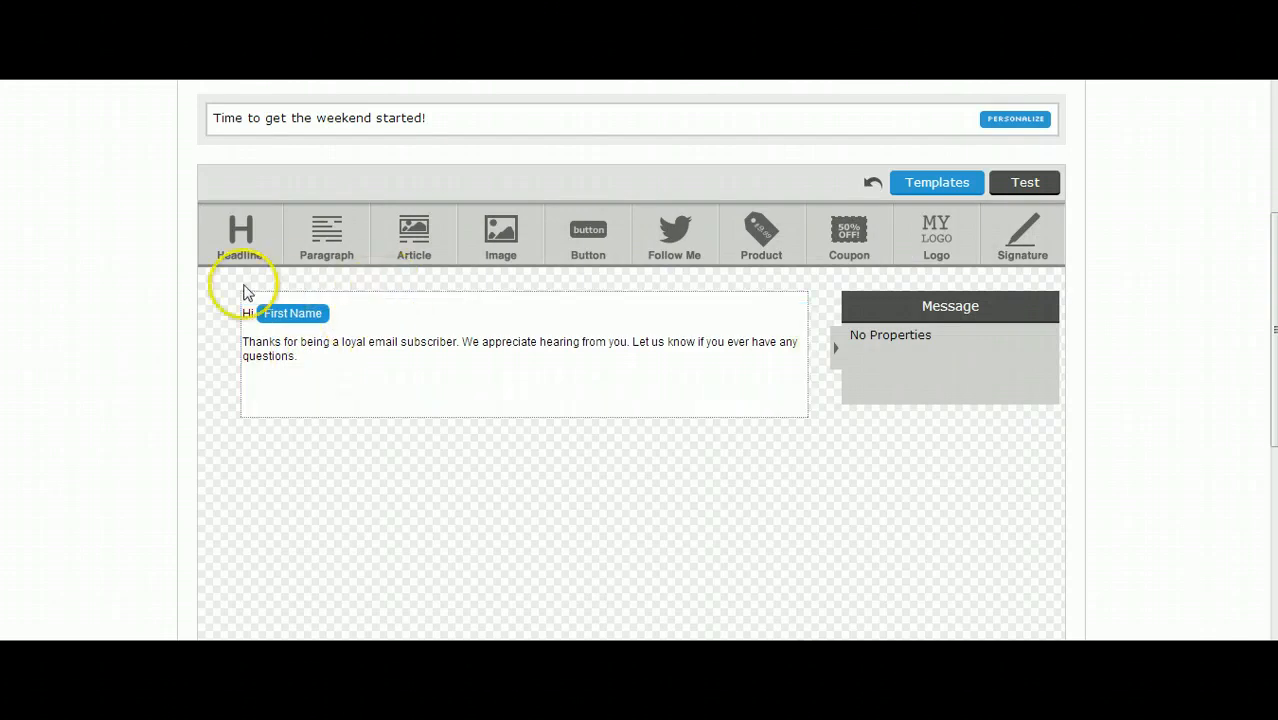
click(322, 383)
mouse_move(322, 383)
mouse_down()
mouse_move(329, 418)
mouse_move(282, 408)
mouse_move(549, 527)
mouse_move(342, 471)
mouse_move(354, 285)
mouse_move(294, 183)
mouse_move(357, 386)
mouse_move(329, 372)
mouse_up()
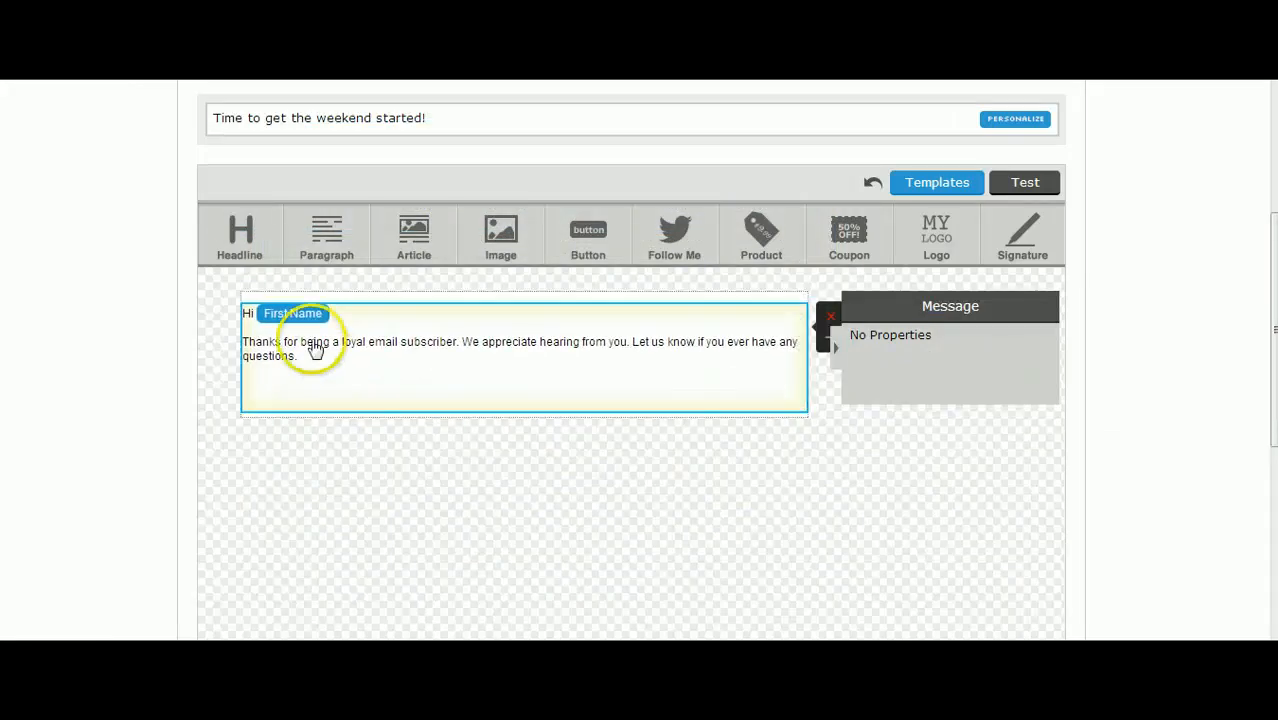
click(302, 356)
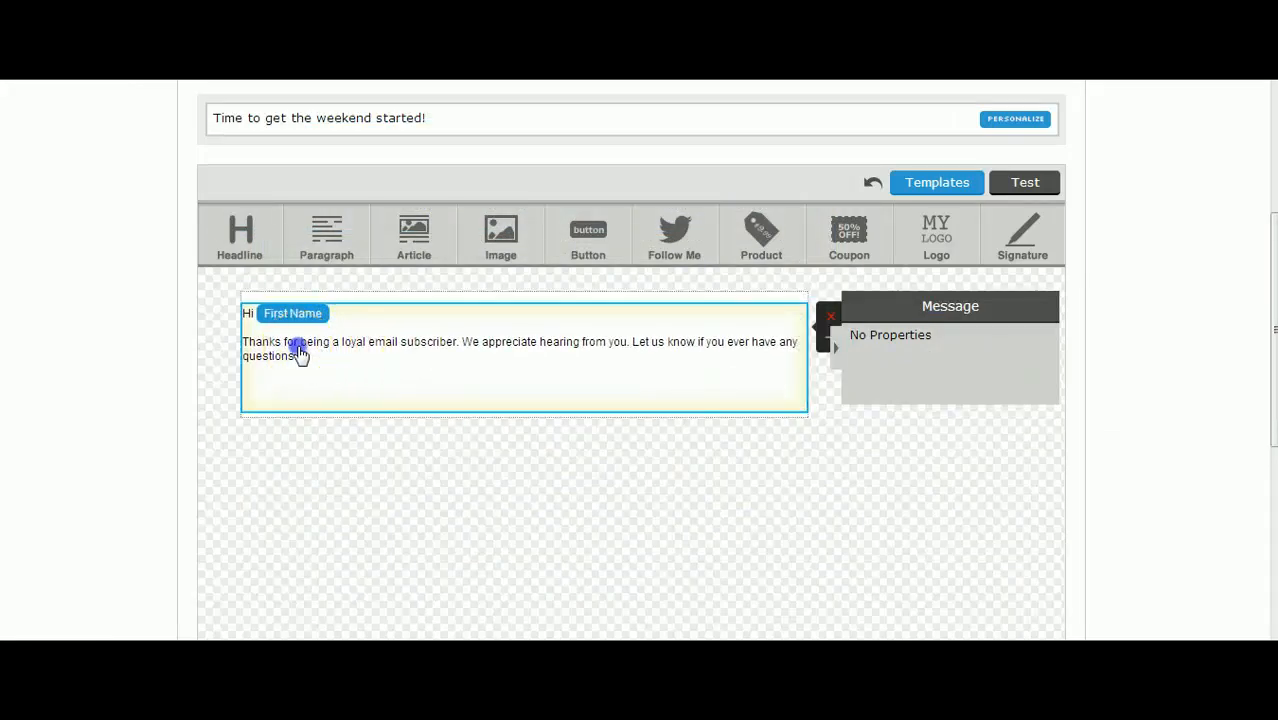
click(302, 356)
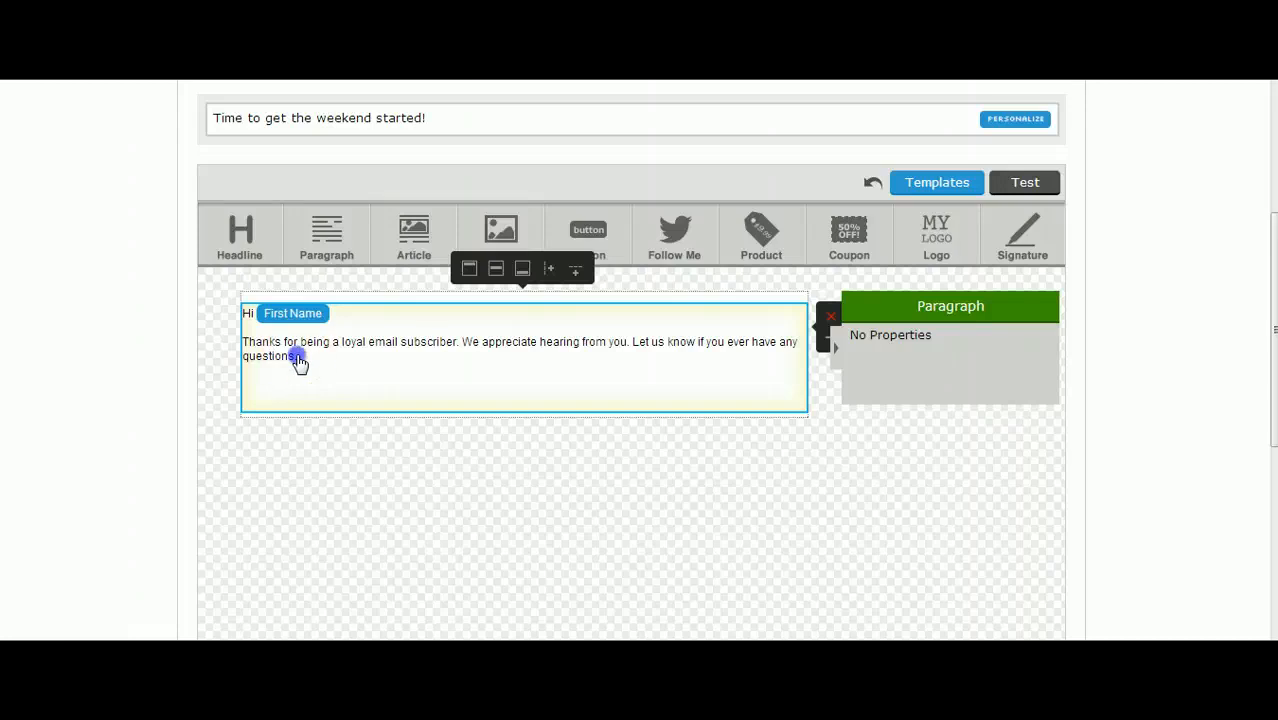
mouse_move(298, 356)
mouse_down()
mouse_move(251, 342)
mouse_move(279, 357)
mouse_up()
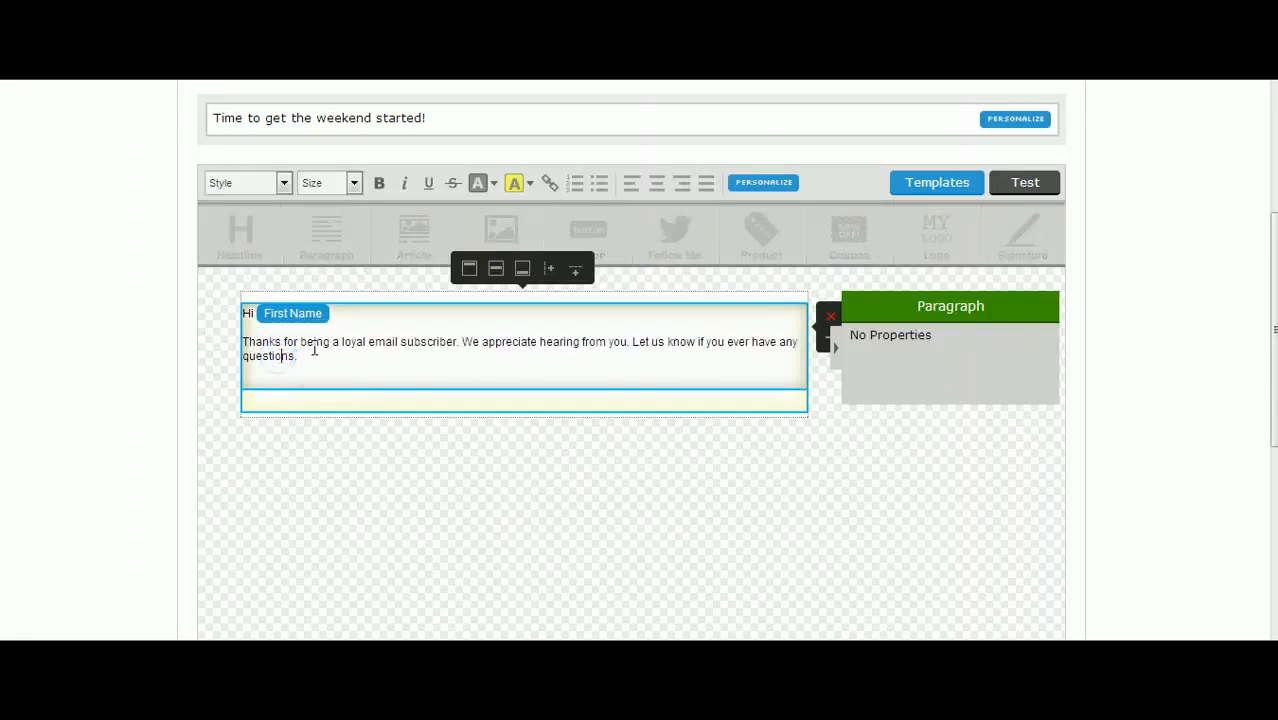
click(316, 356)
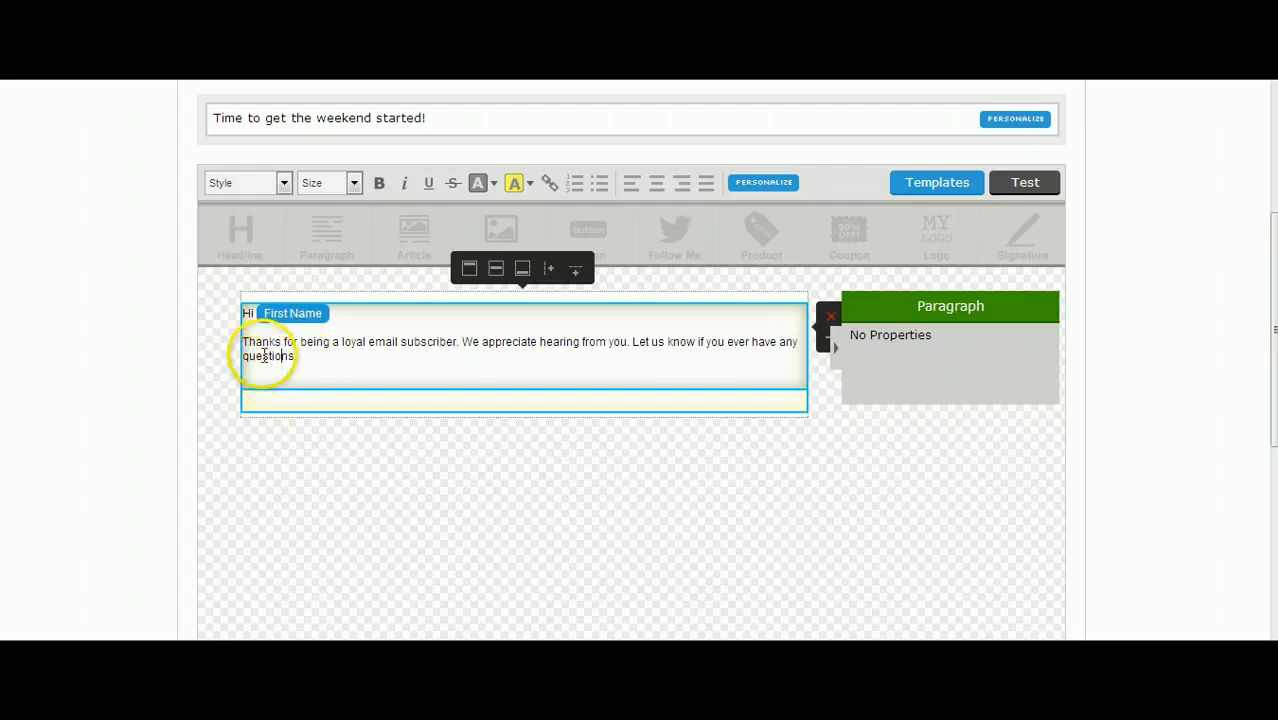
click(305, 357)
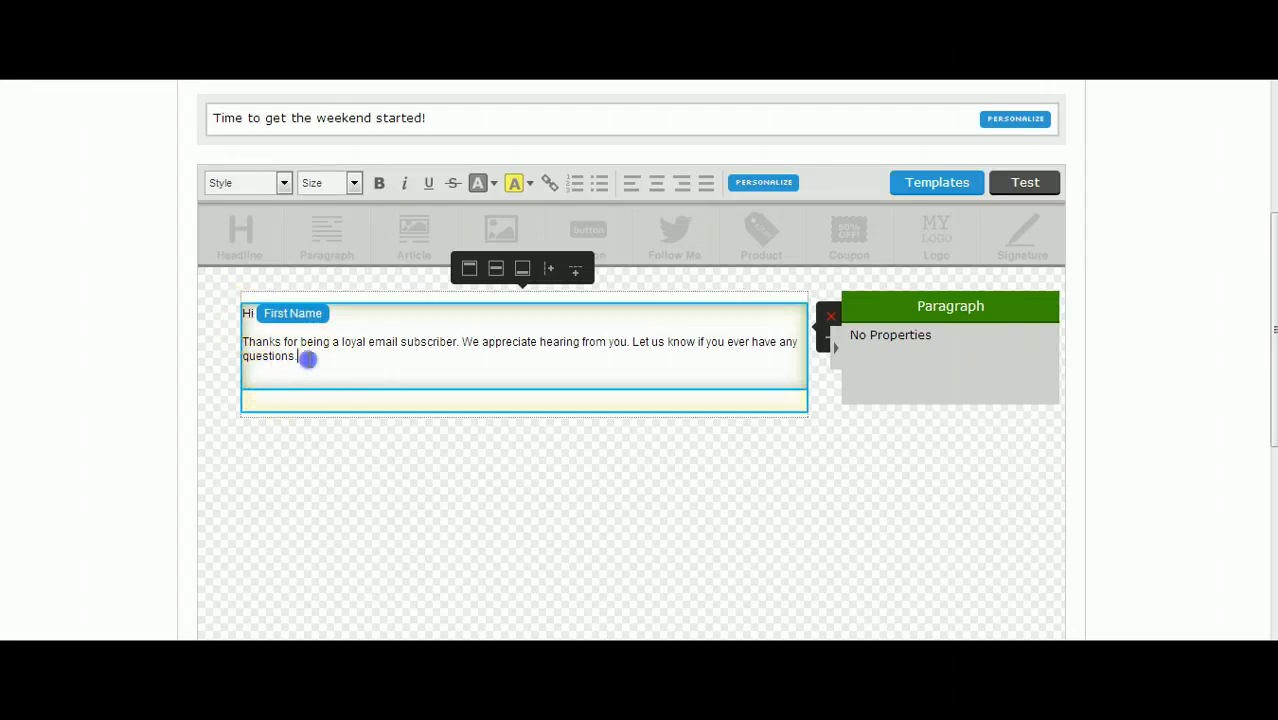
click(308, 358)
drag(308, 358, 230, 297)
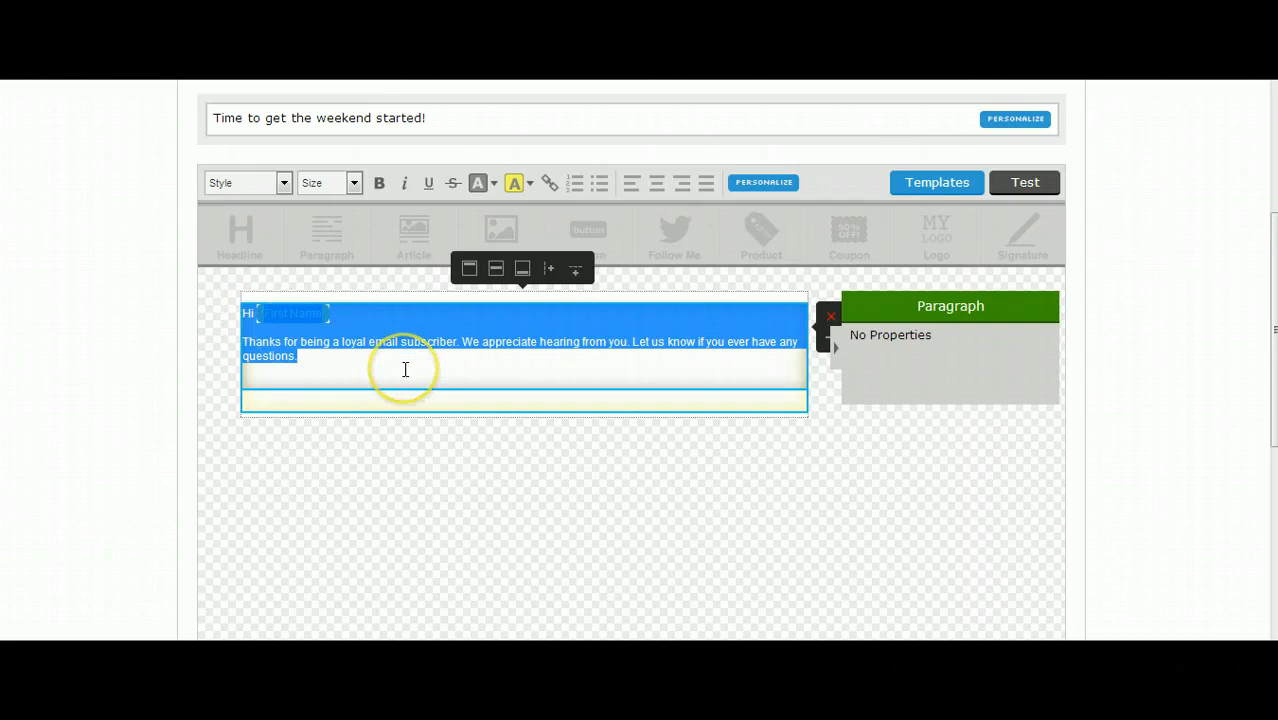
key(BackSpace)
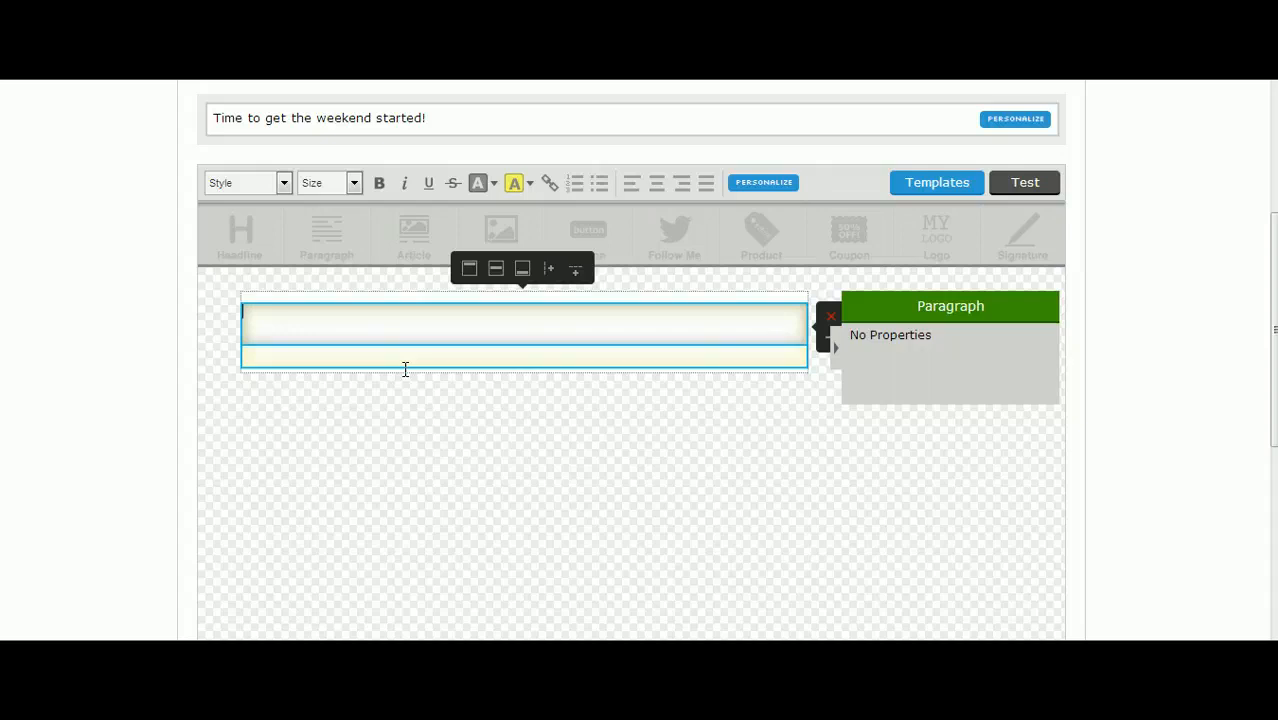
- Write the greeting "Hey there" followed by the subscriber's First Name personalization and a comma, and start a new line
text(Hey there)
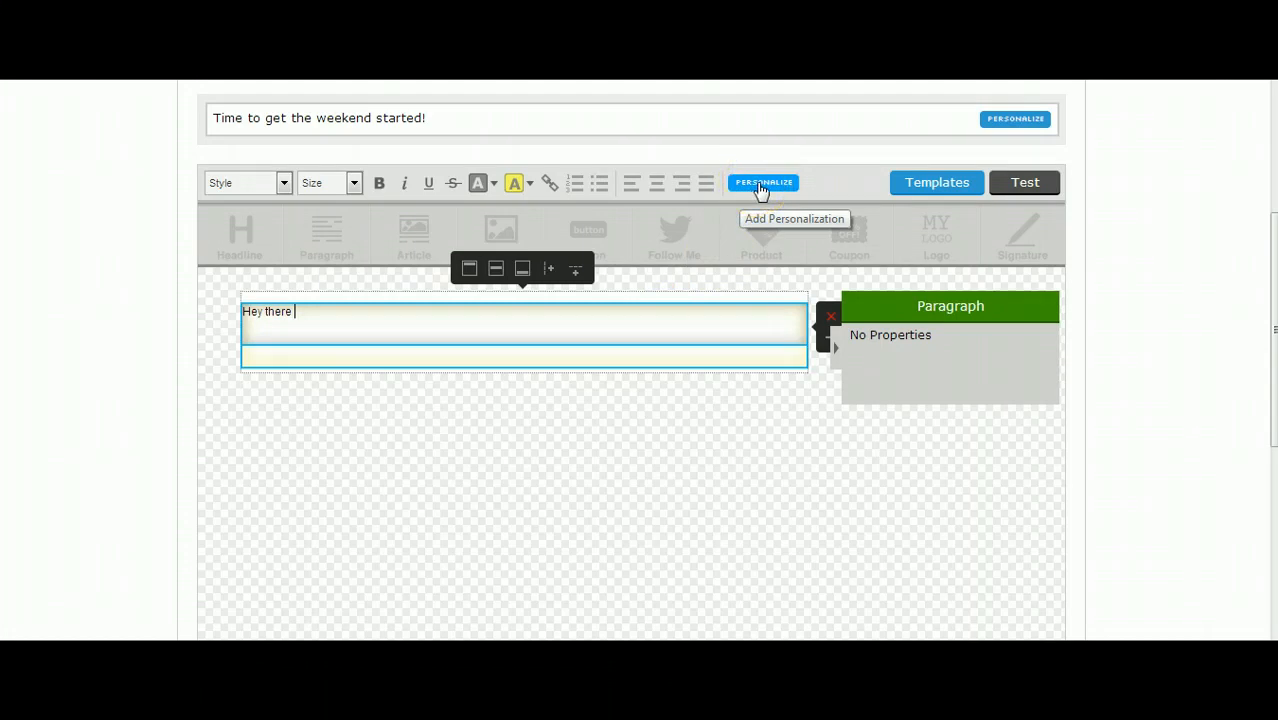
click(762, 186)
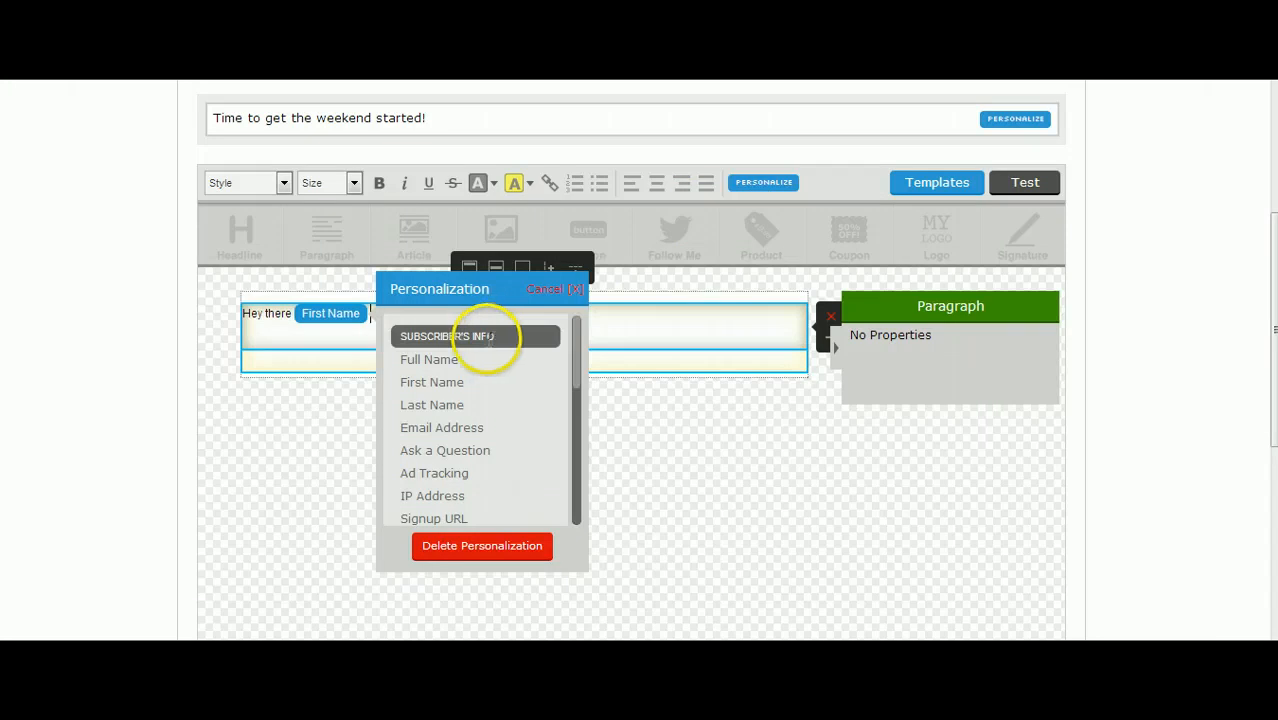
click(433, 388)
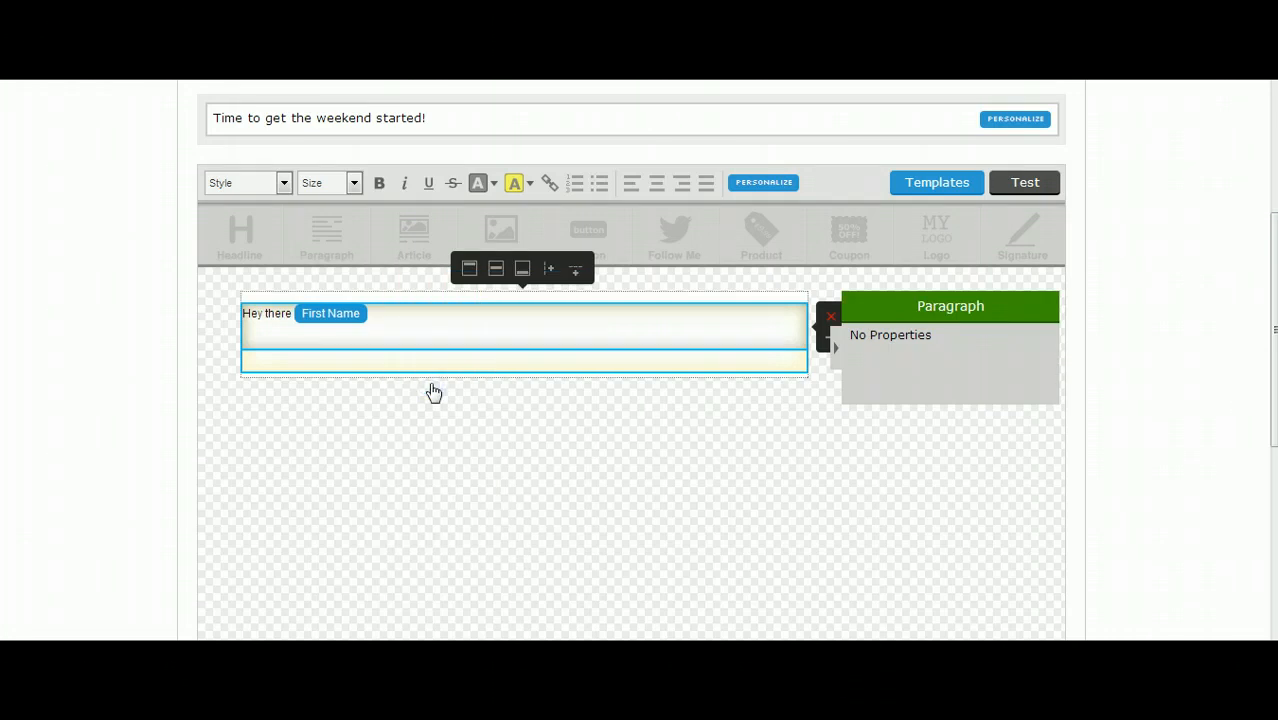
click(379, 315)
text(,)
key(Return)
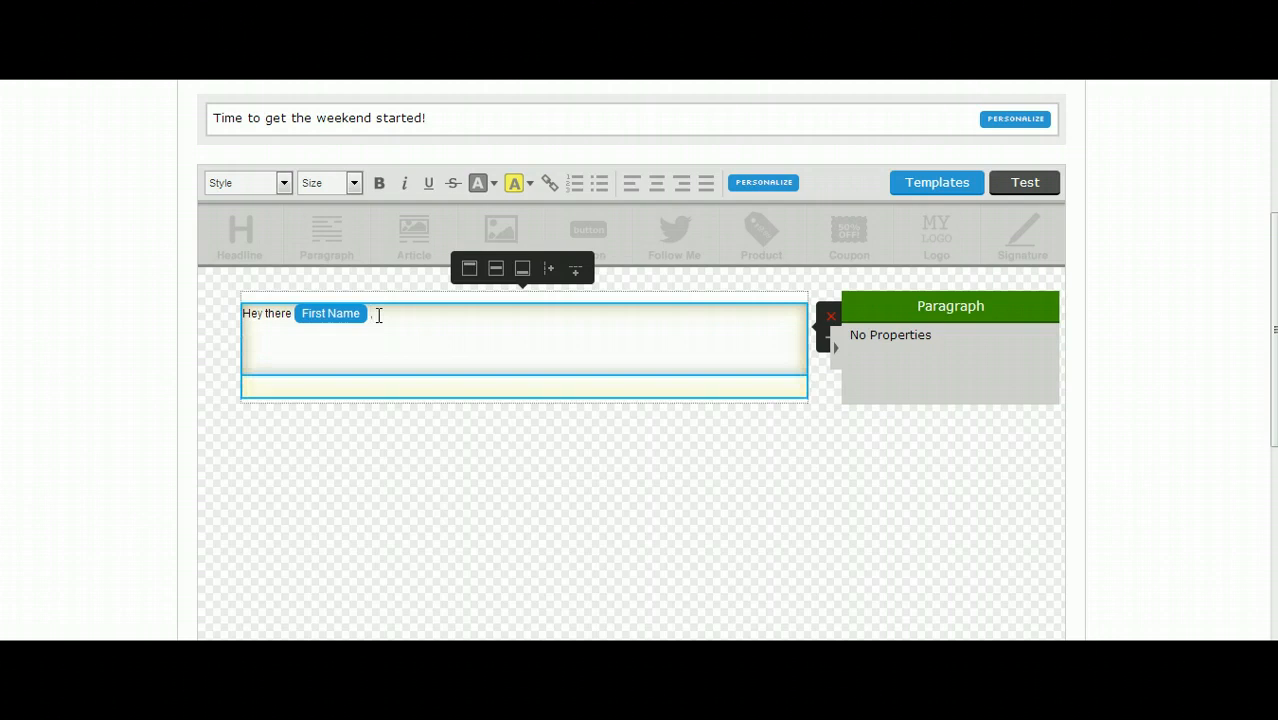
- Add the body lines "Message goes here. How are you?" and "Check it out my link:", leaving one empty line below
text(Message goes here. How are you)
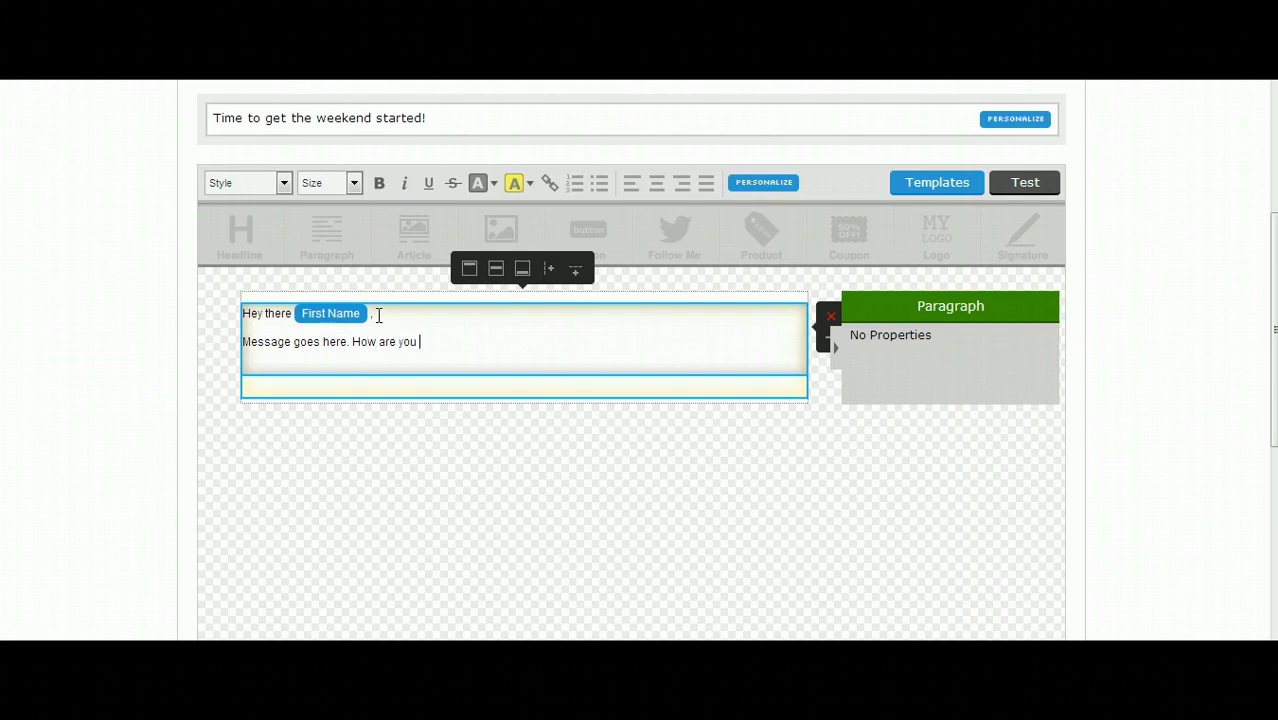
text(?)
key(Return)
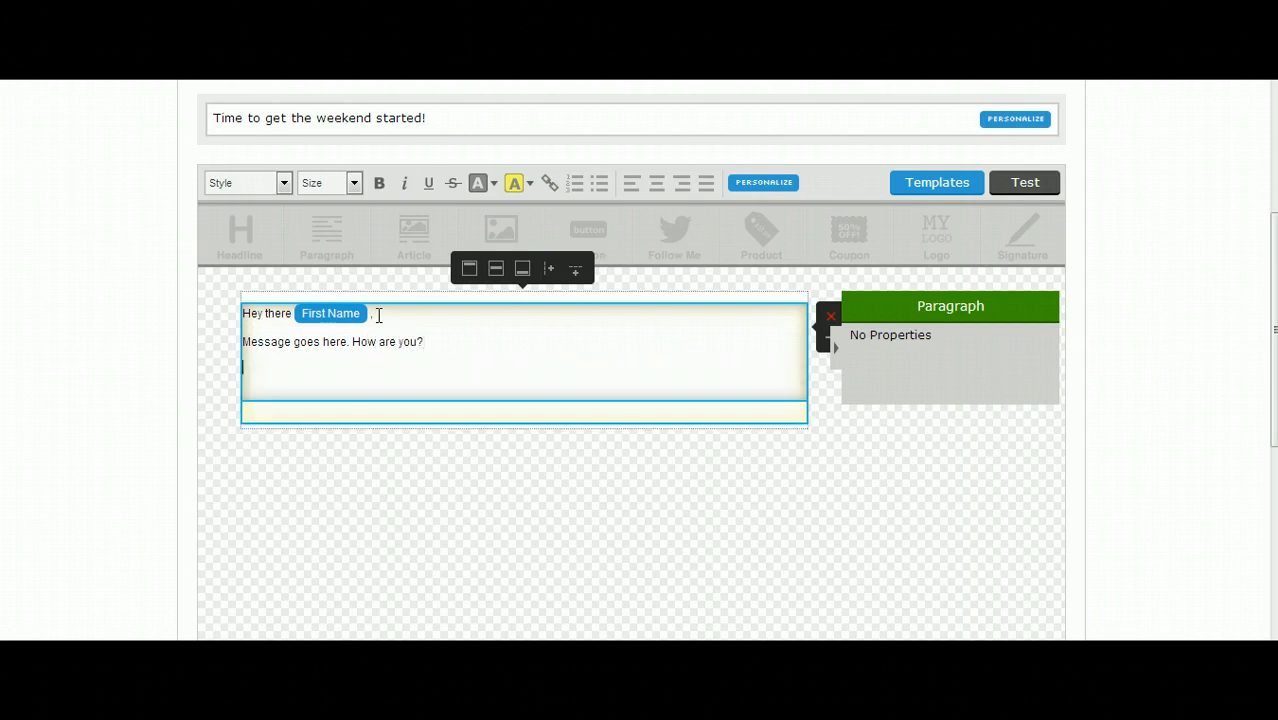
text(Check it out myh)
key(BackSpace)
text(link?)
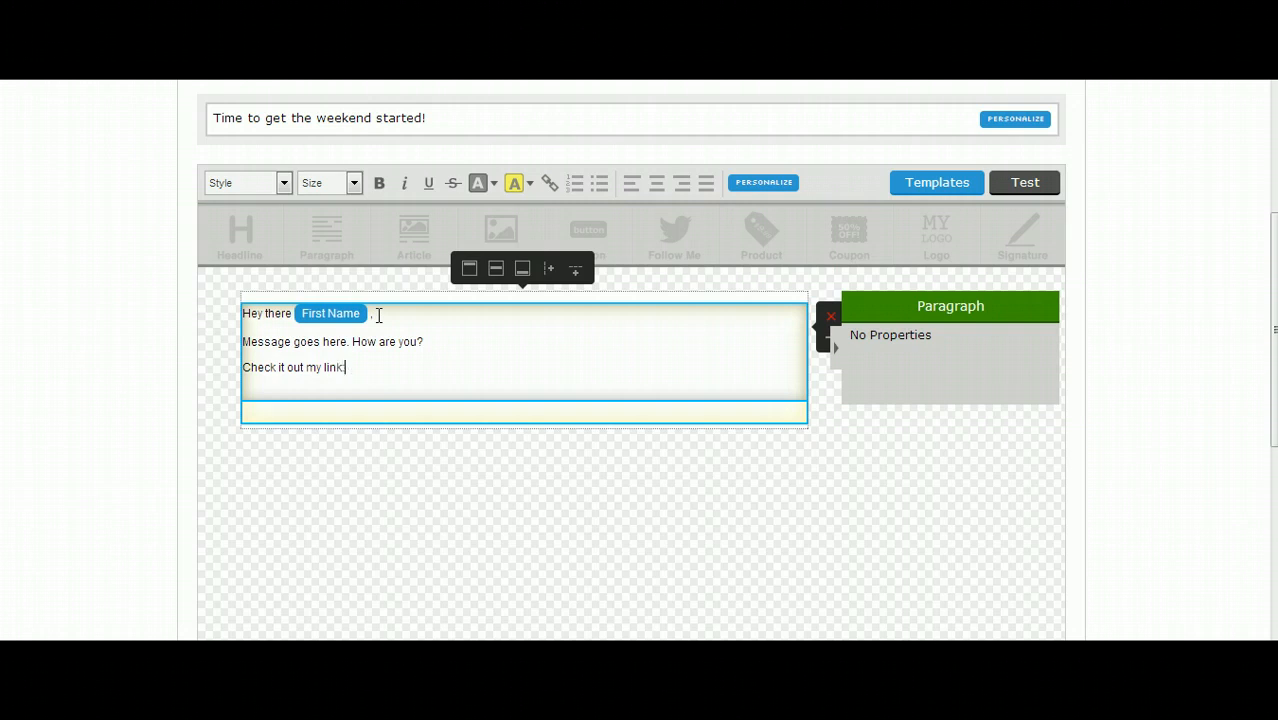
key(BackSpace)
text(:)
key(Return)
key(Return)
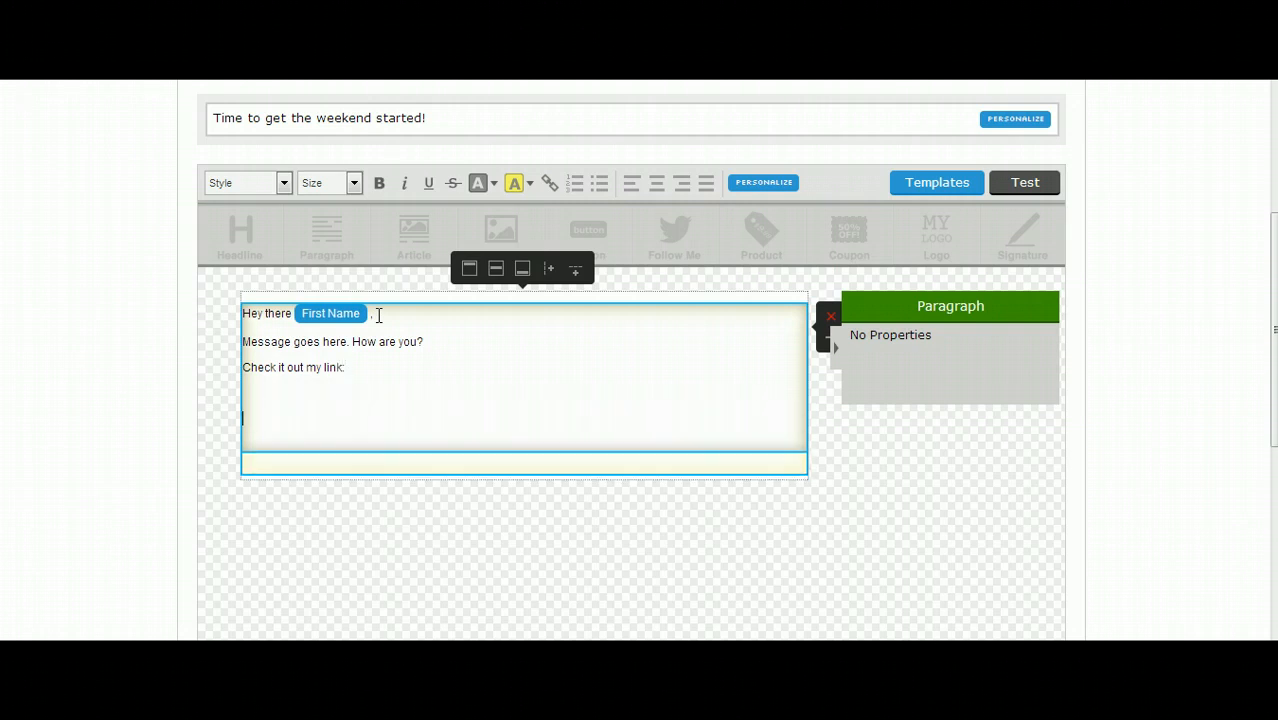
key(BackSpace)
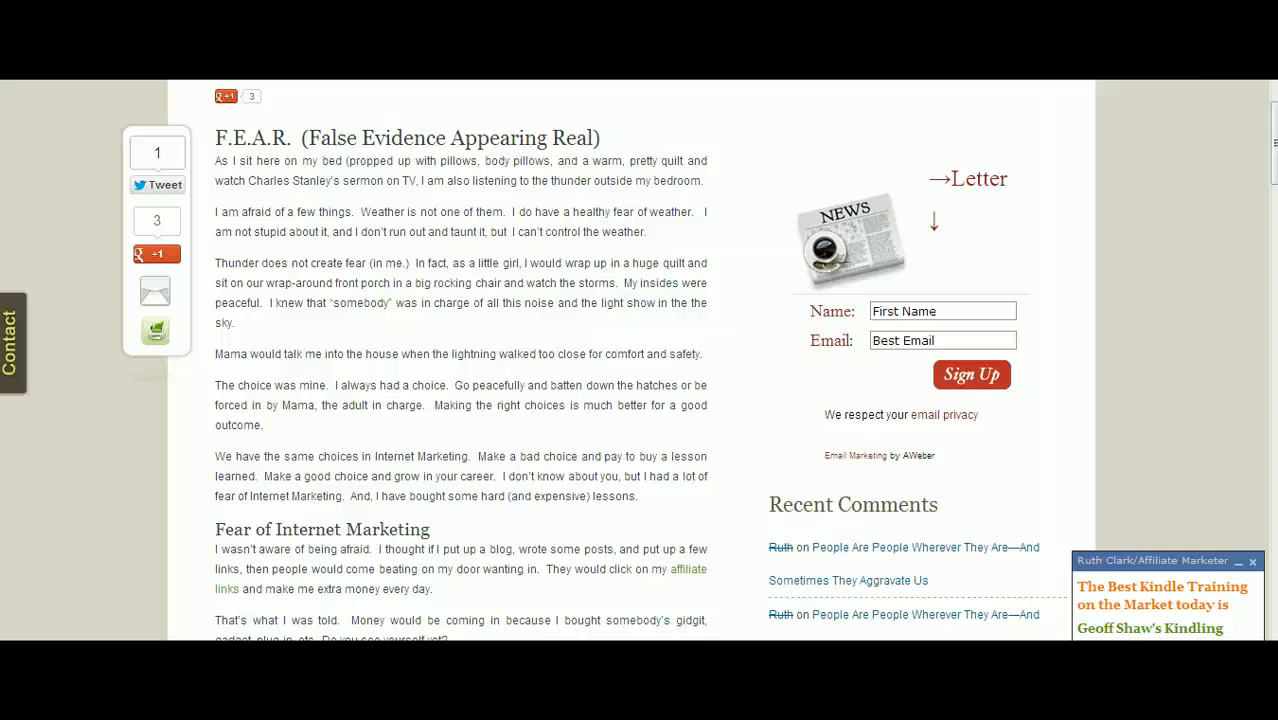
- Copy the web address of the open blog post about fear and paste it below the "Check it out my link:" line
right_click(260, 15)
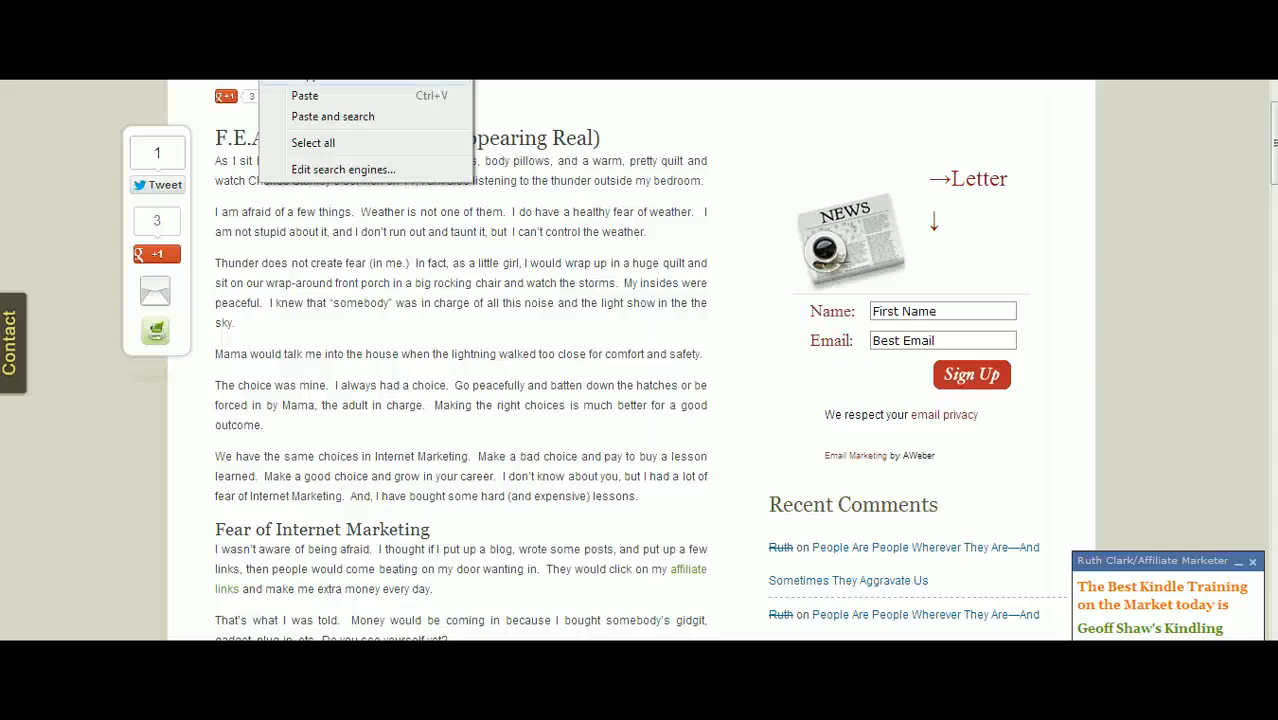
click(308, 76)
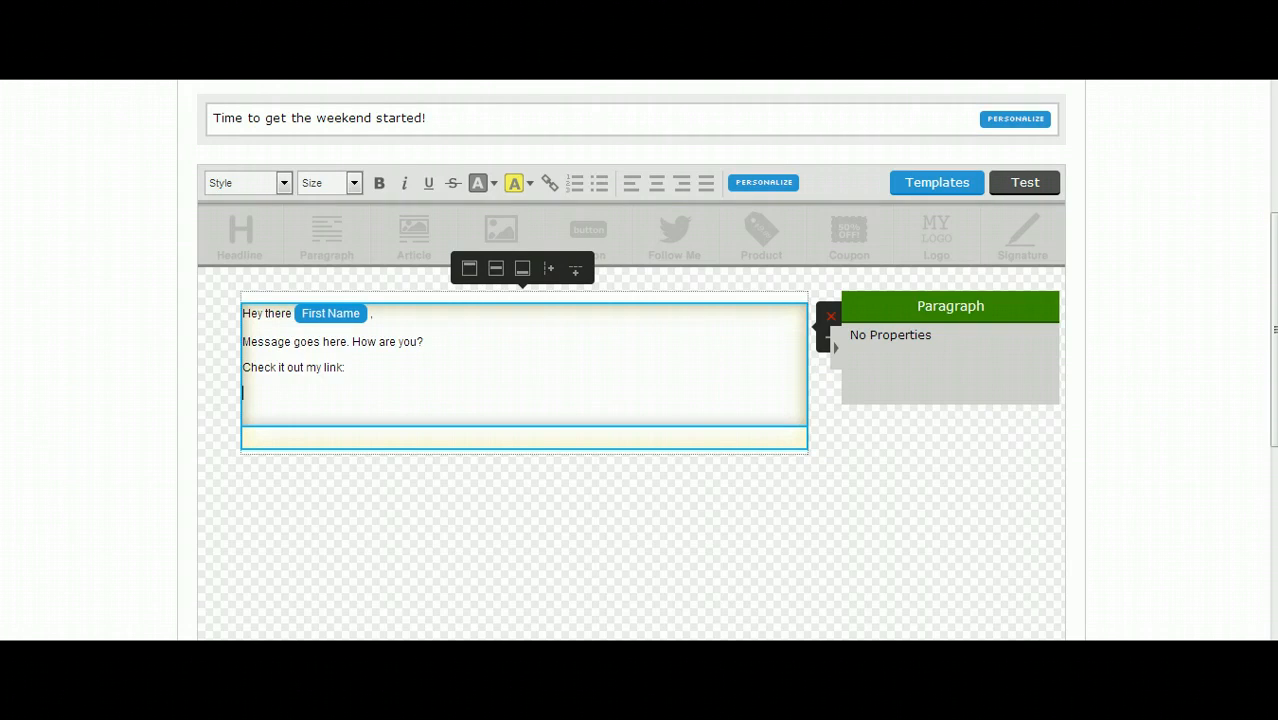
right_click(254, 395)
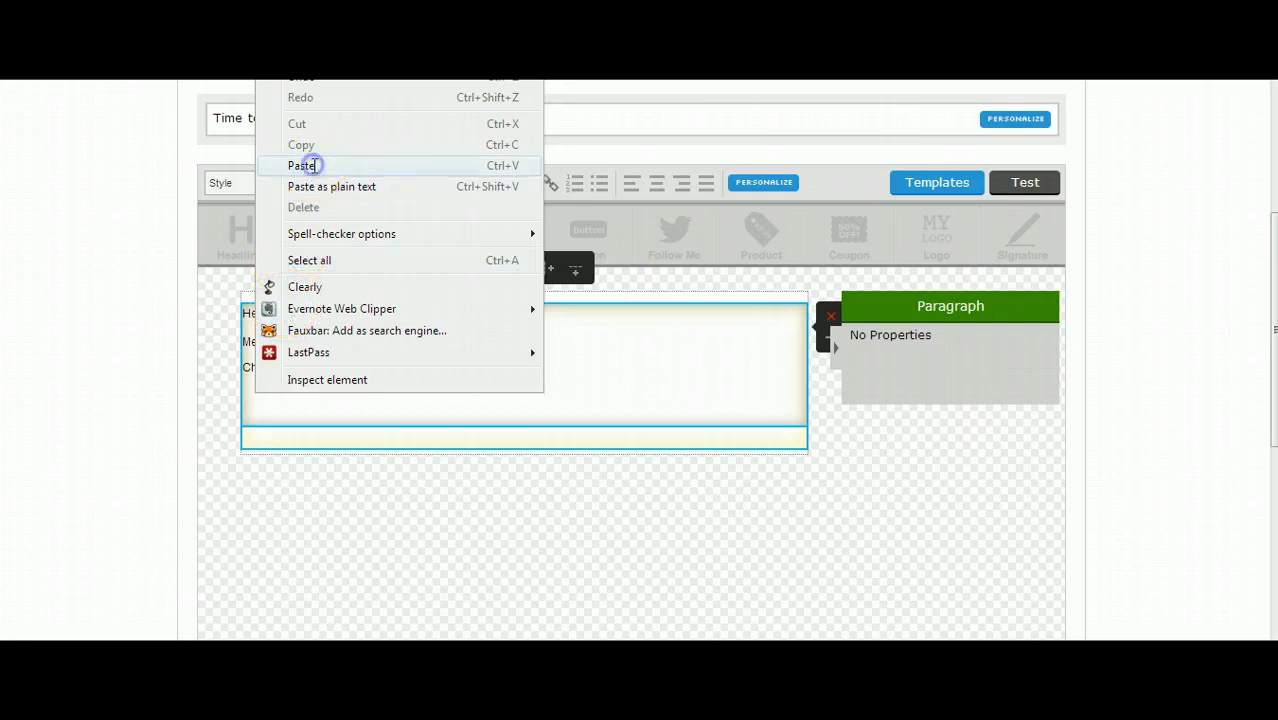
click(301, 165)
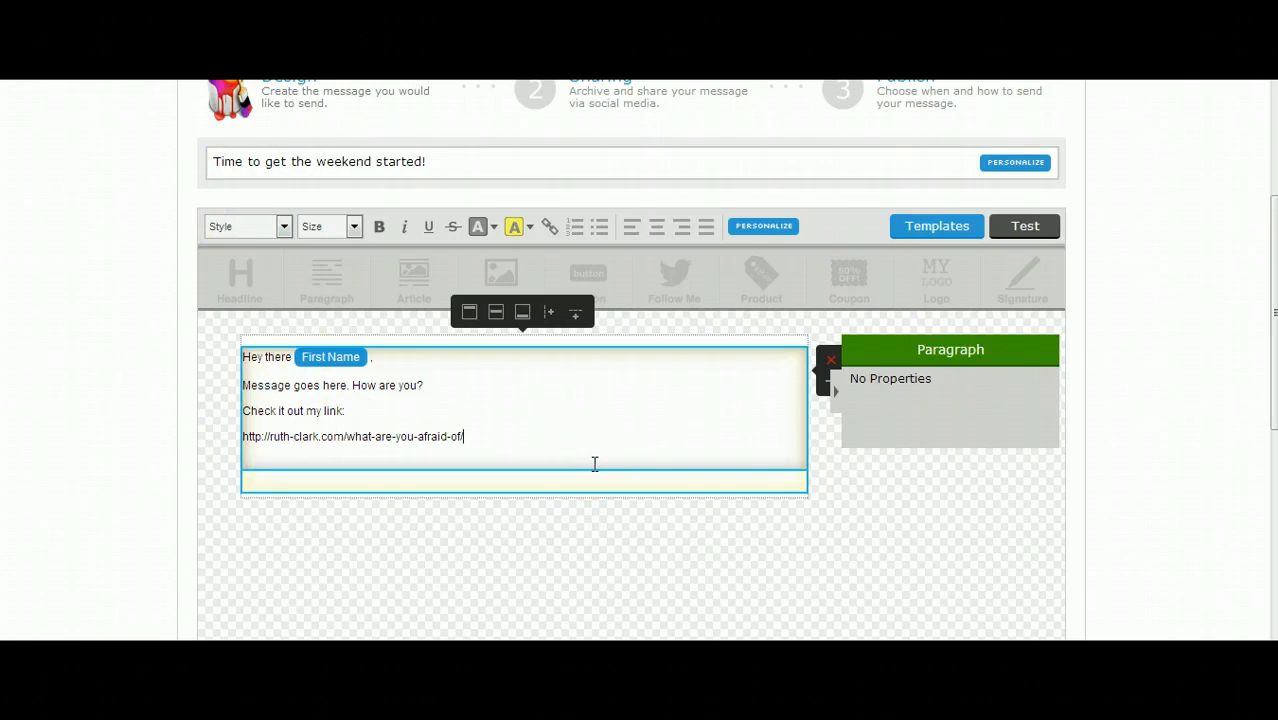
key(Return)
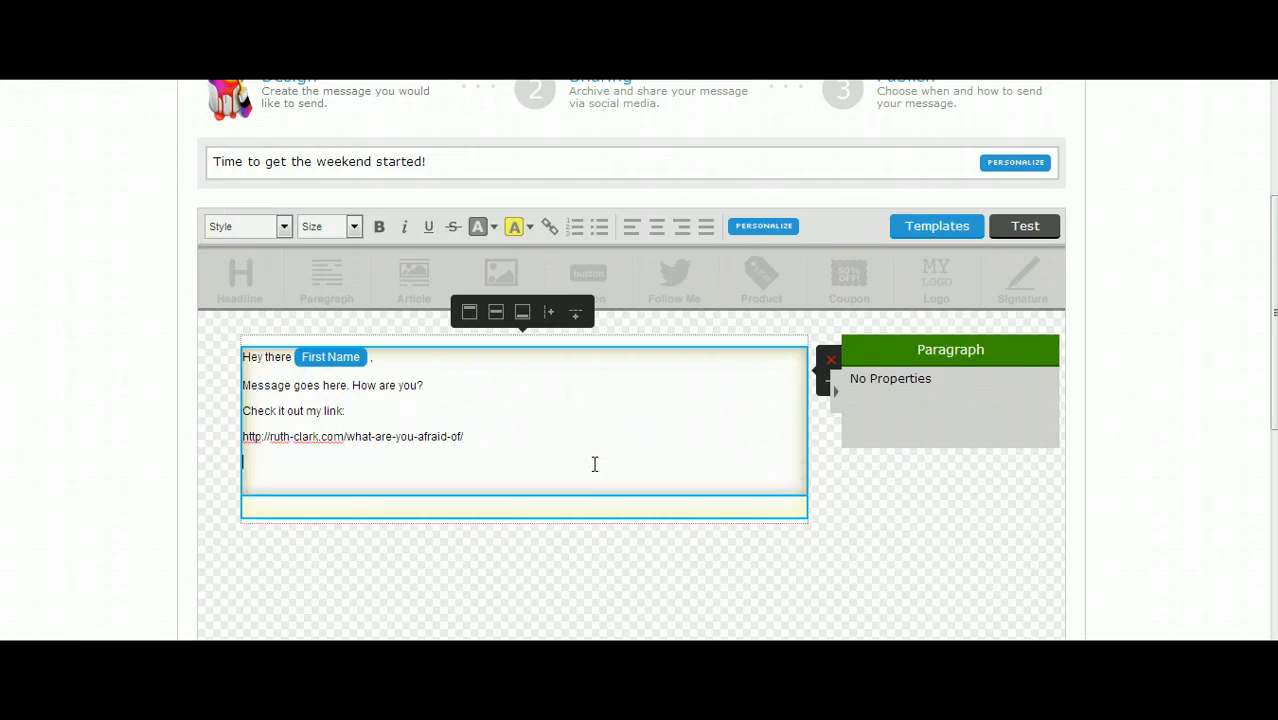
- Preview the rendered message and send a test to the prefilled email address
click(1018, 228)
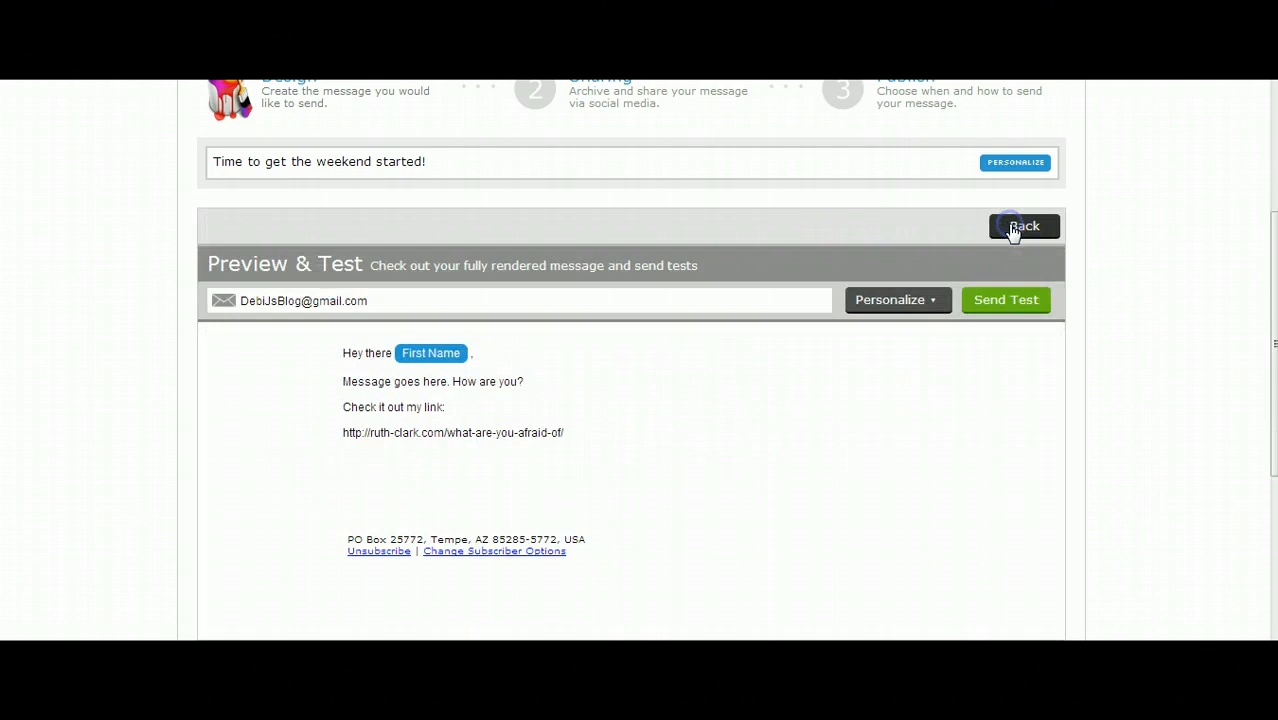
click(1006, 302)
click(431, 378)
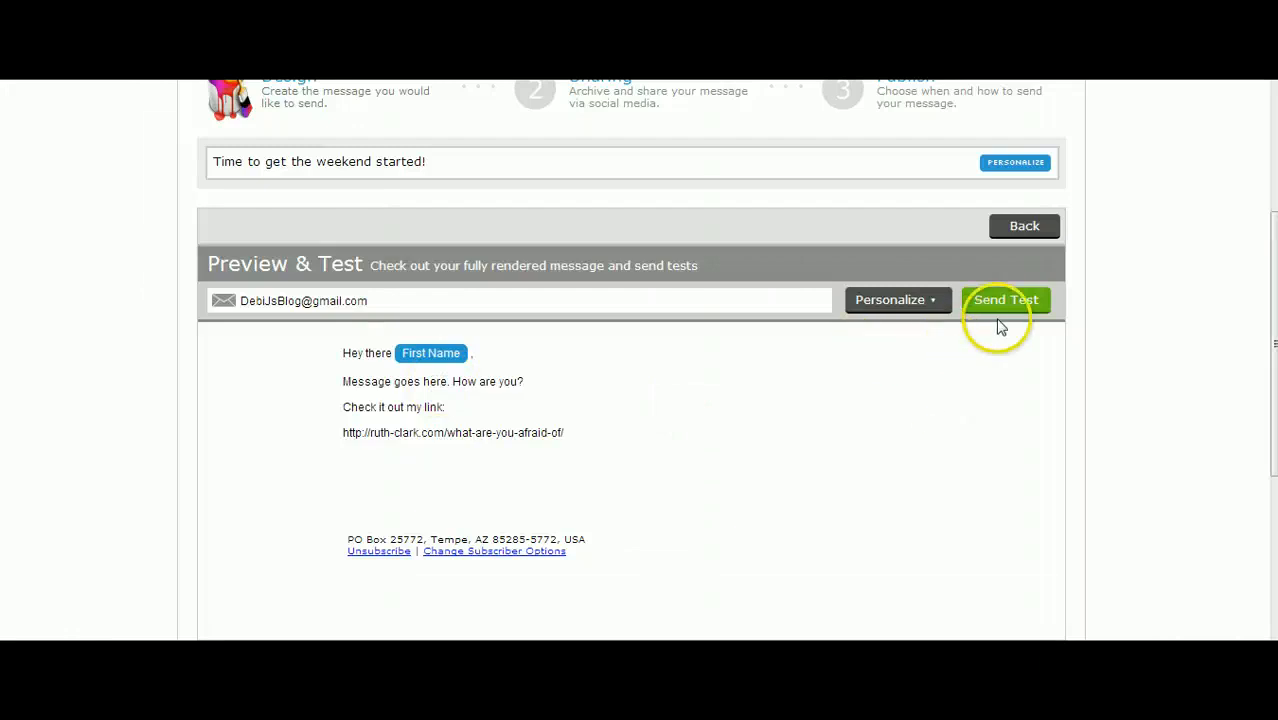
- Return to the message editor and insert four empty lines above the pasted blog address
click(1022, 225)
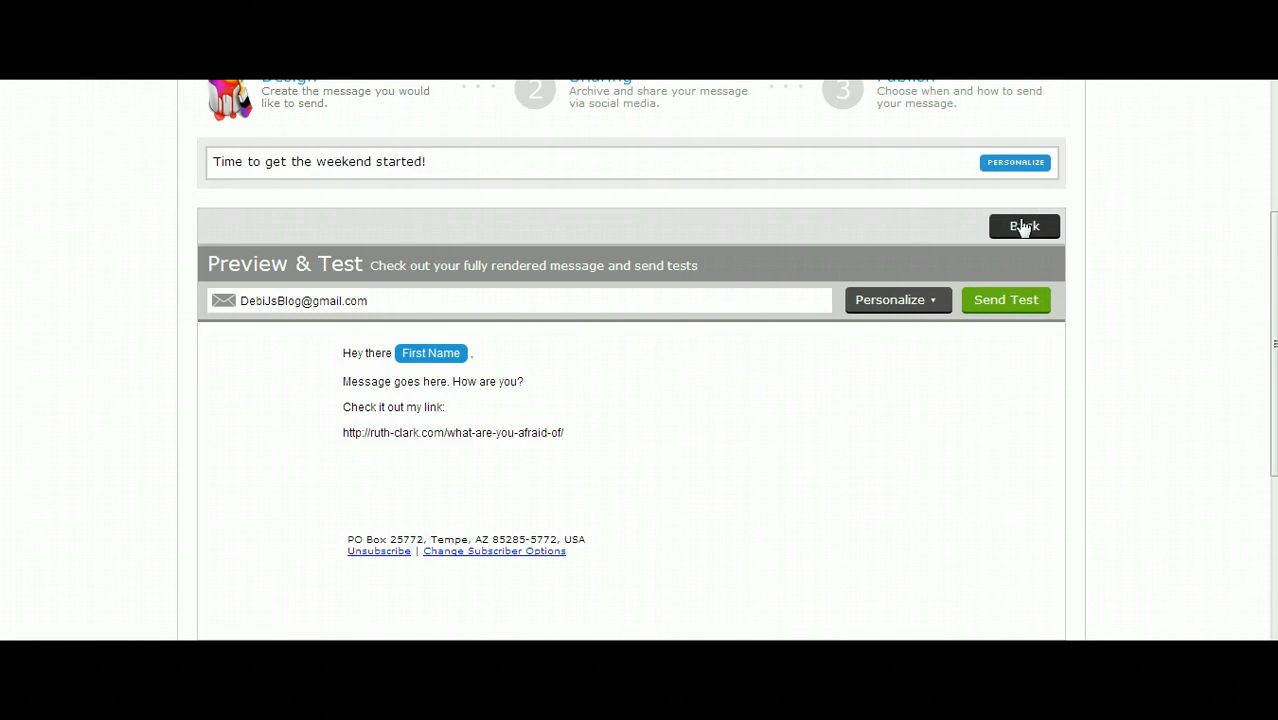
click(1022, 227)
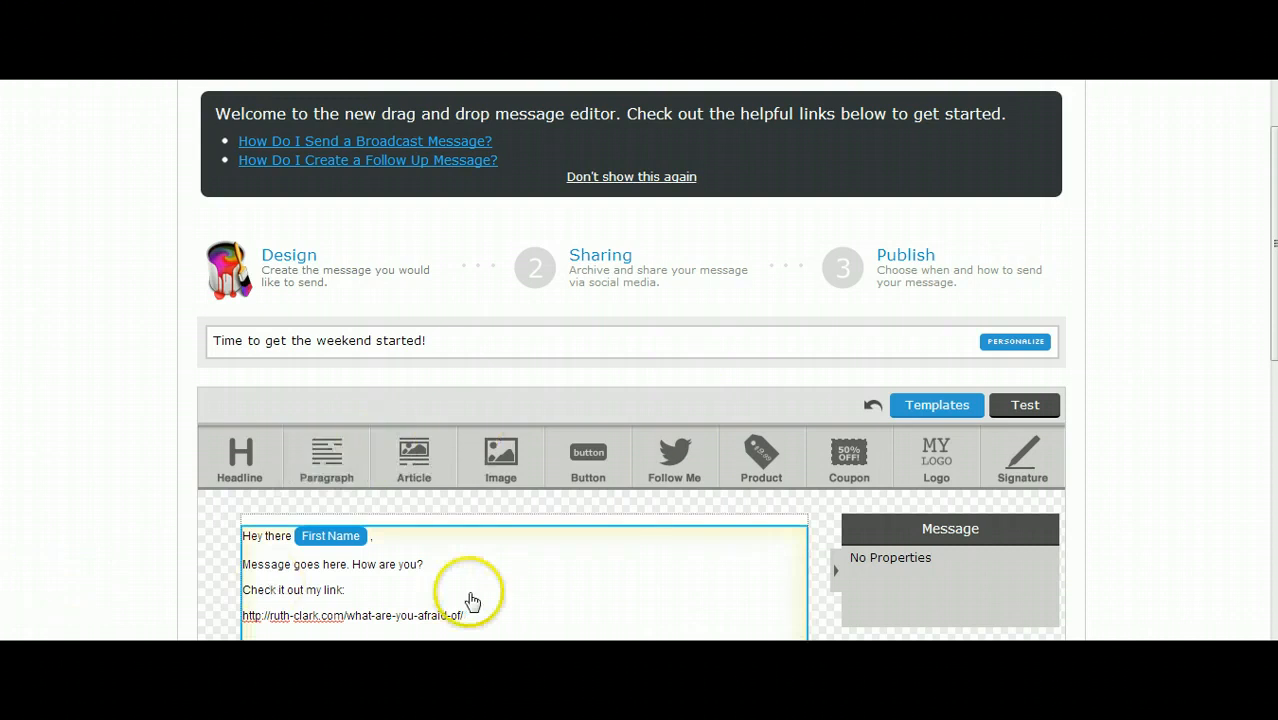
click(374, 563)
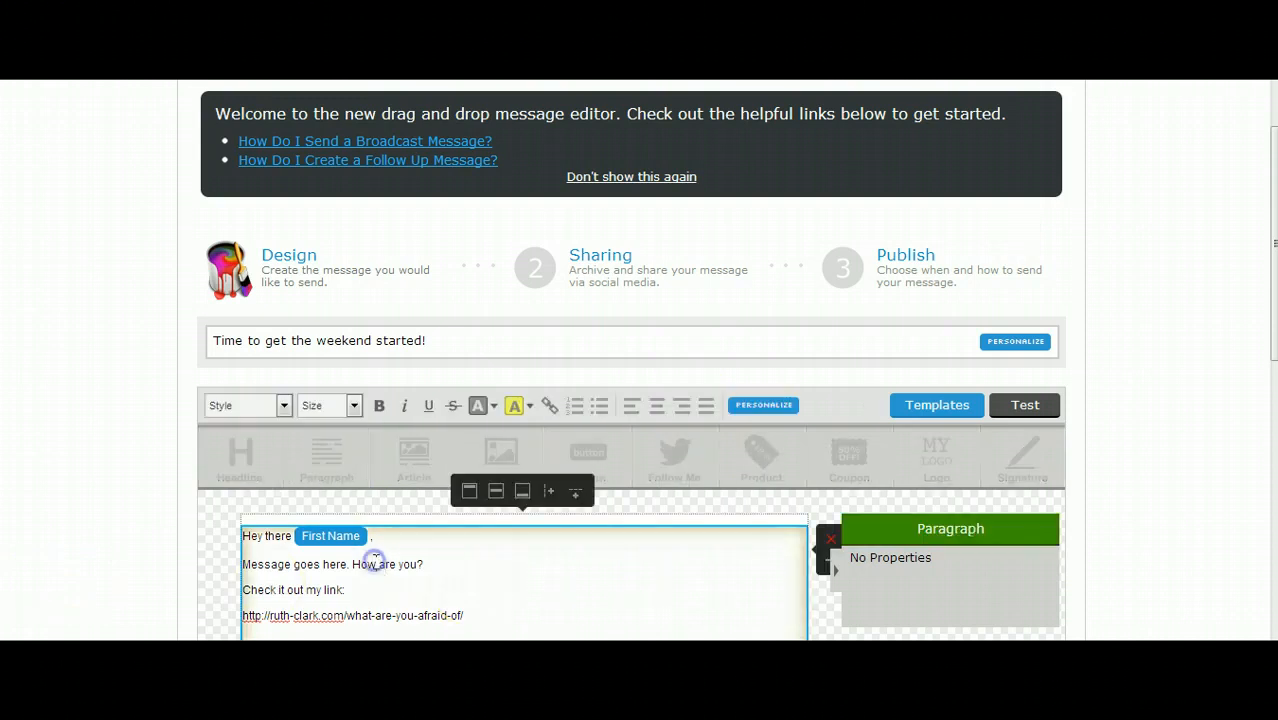
key(Down)
key(Down)
key(Down)
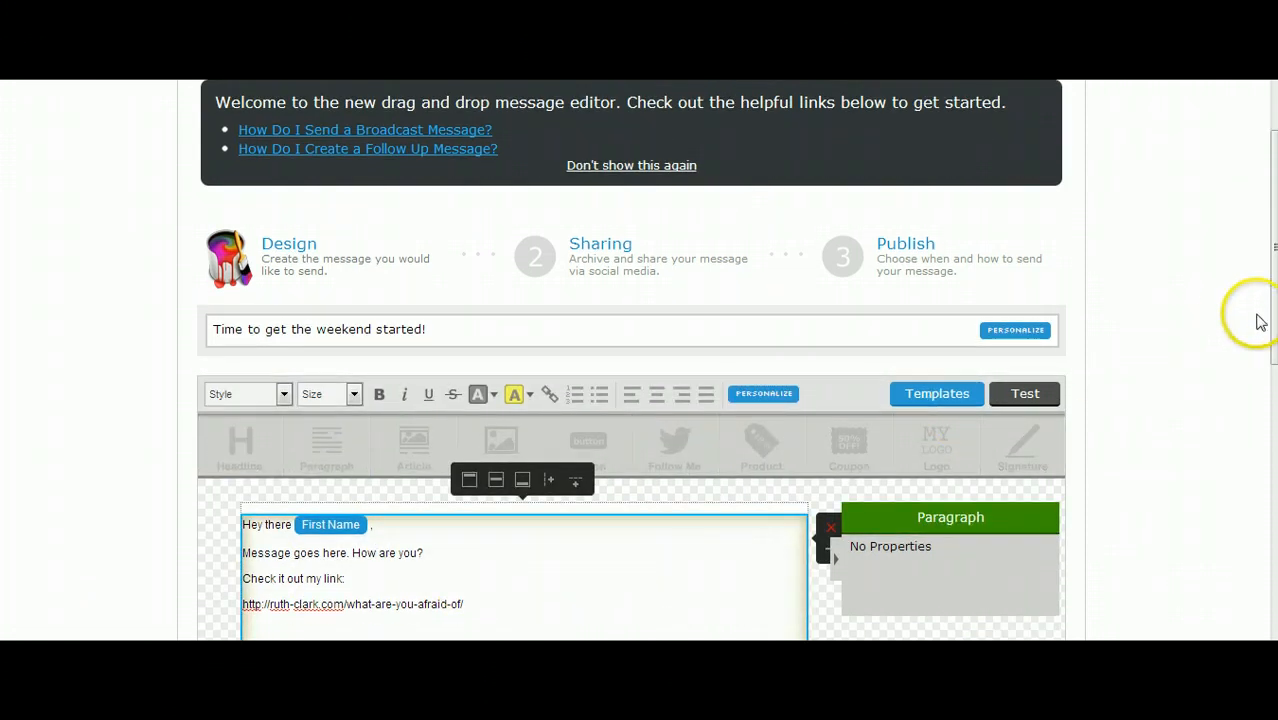
drag(1267, 312, 1269, 405)
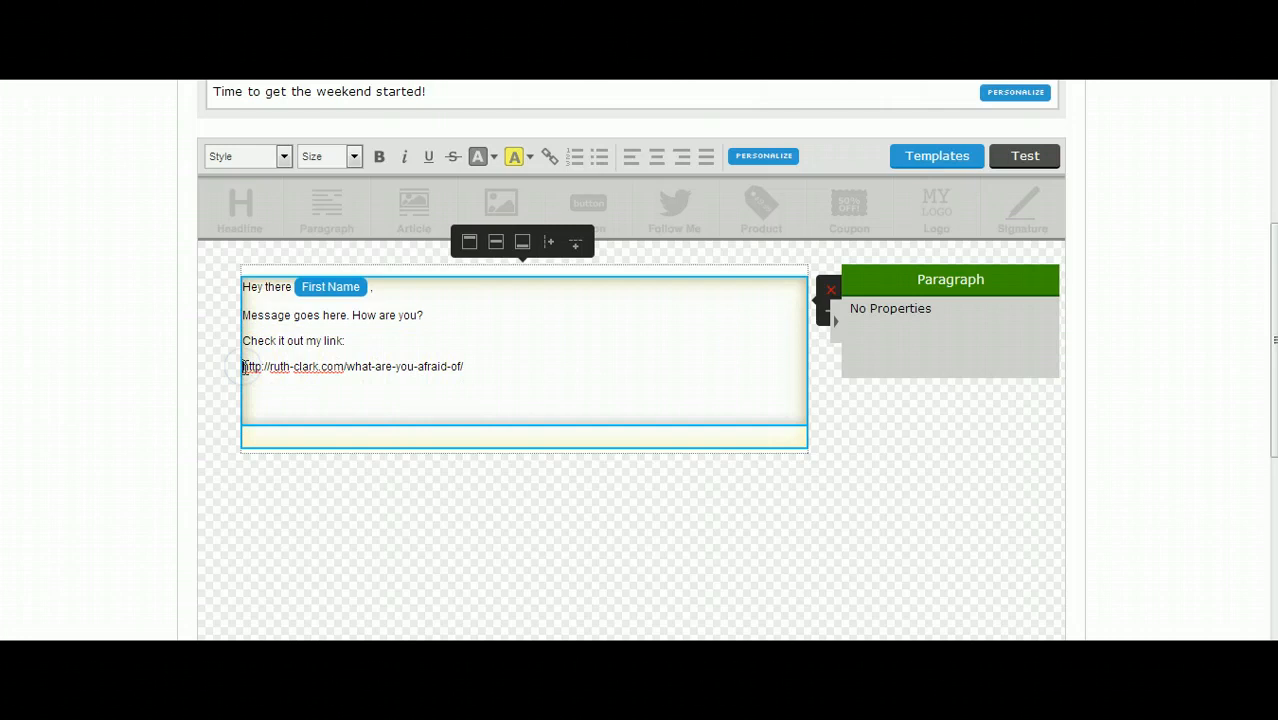
key(Return)
key(Return)
key(Return)
key(Return)
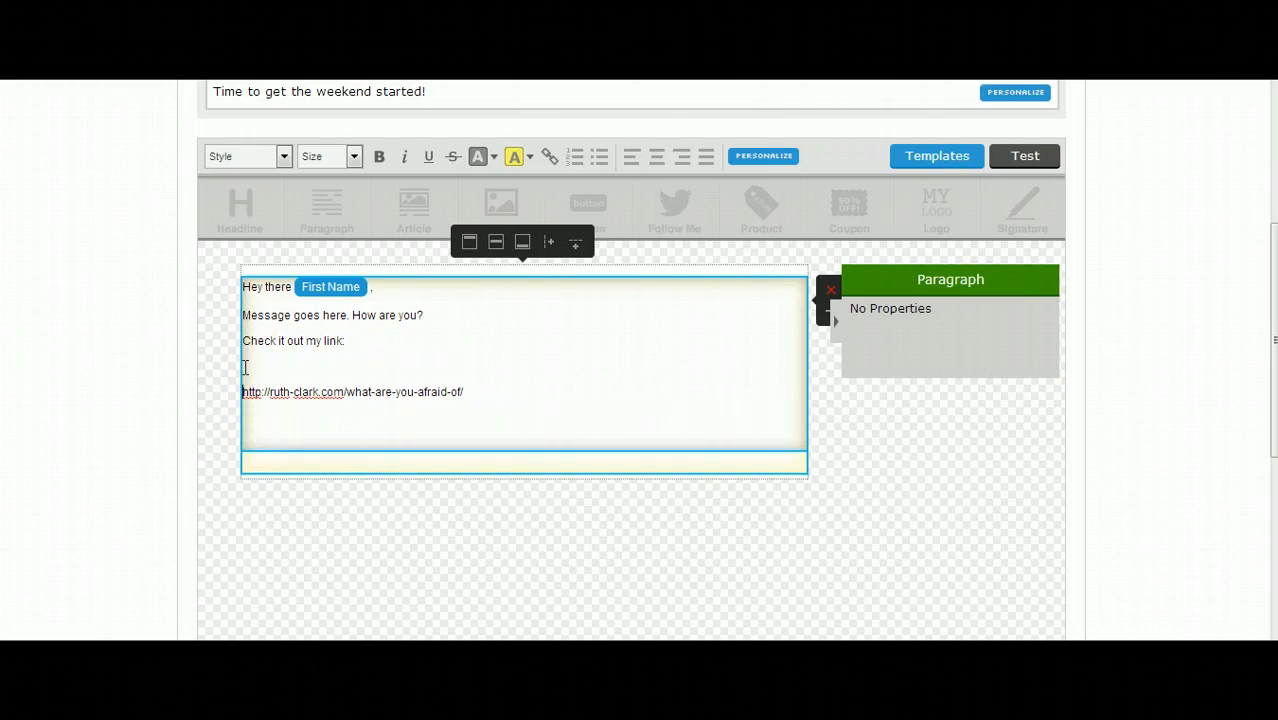
- Write "What Are You Afraid Of?" on the first empty line below "Check it out my link:" and select that text
key(Up)
key(Up)
key(Up)
key(Up)
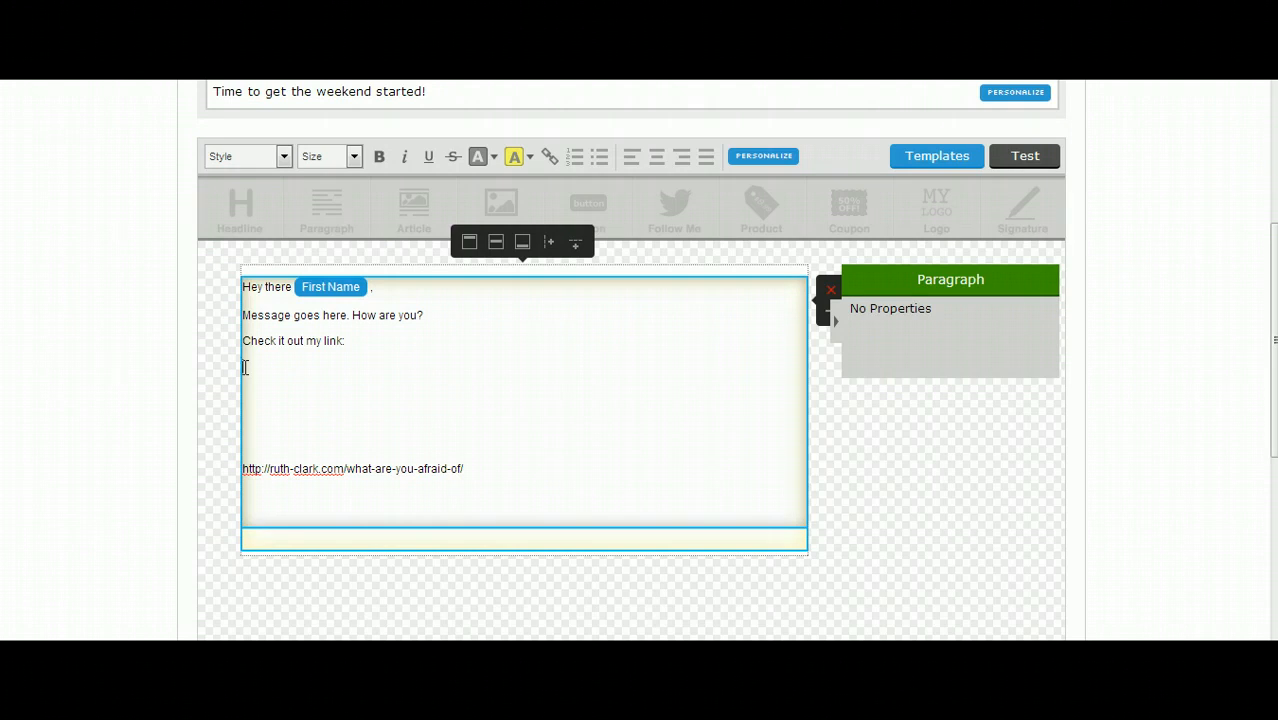
text(What Are You Afraid Of?)
key(Return)
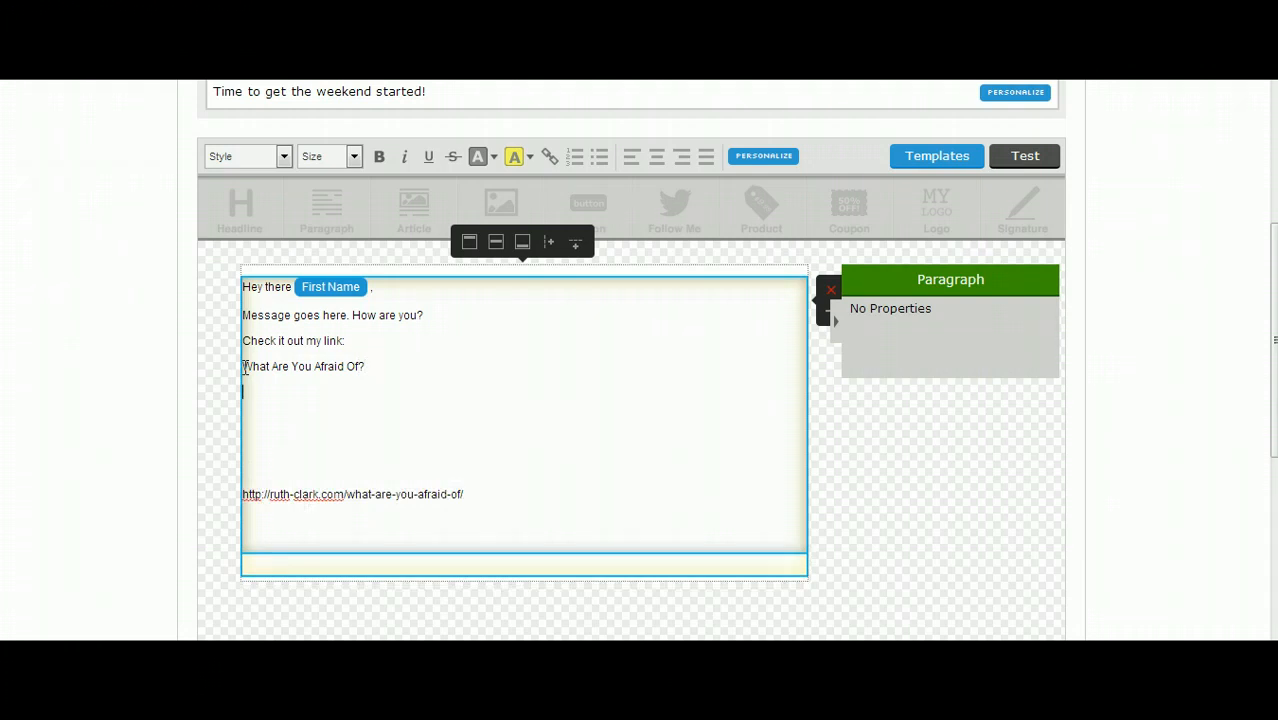
click(365, 366)
click(366, 366)
drag(366, 366, 244, 368)
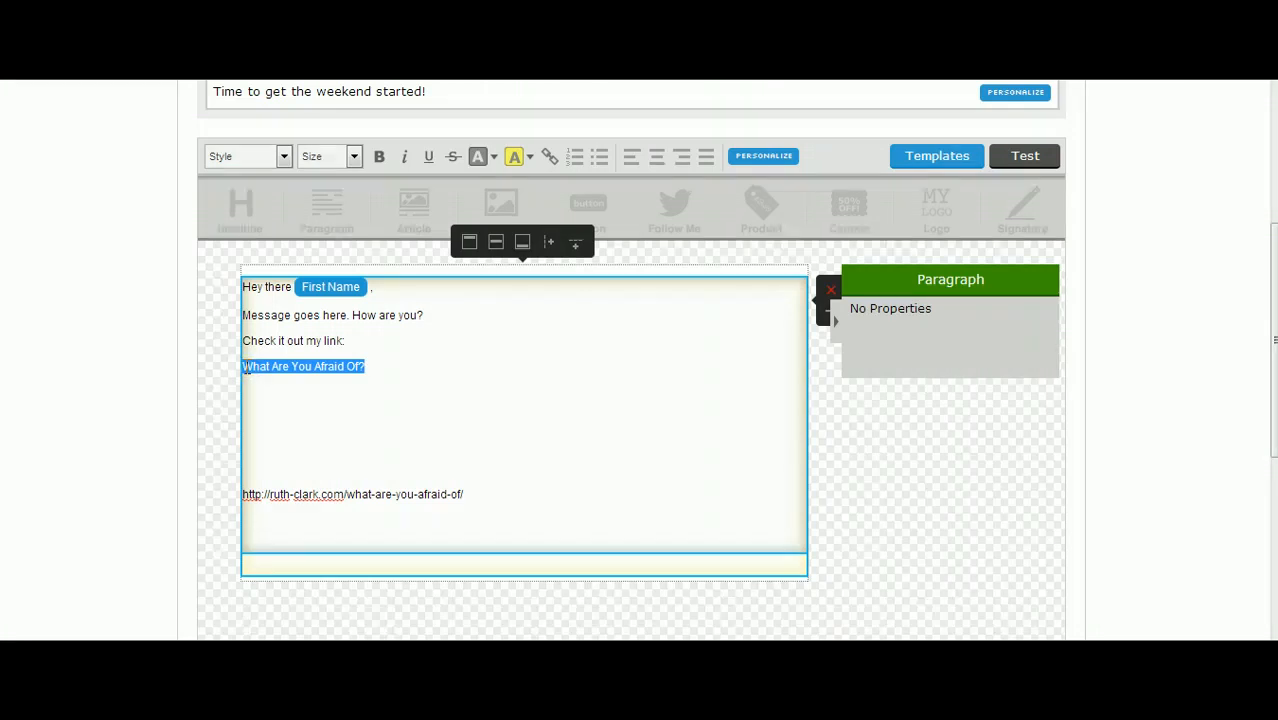
click(547, 182)
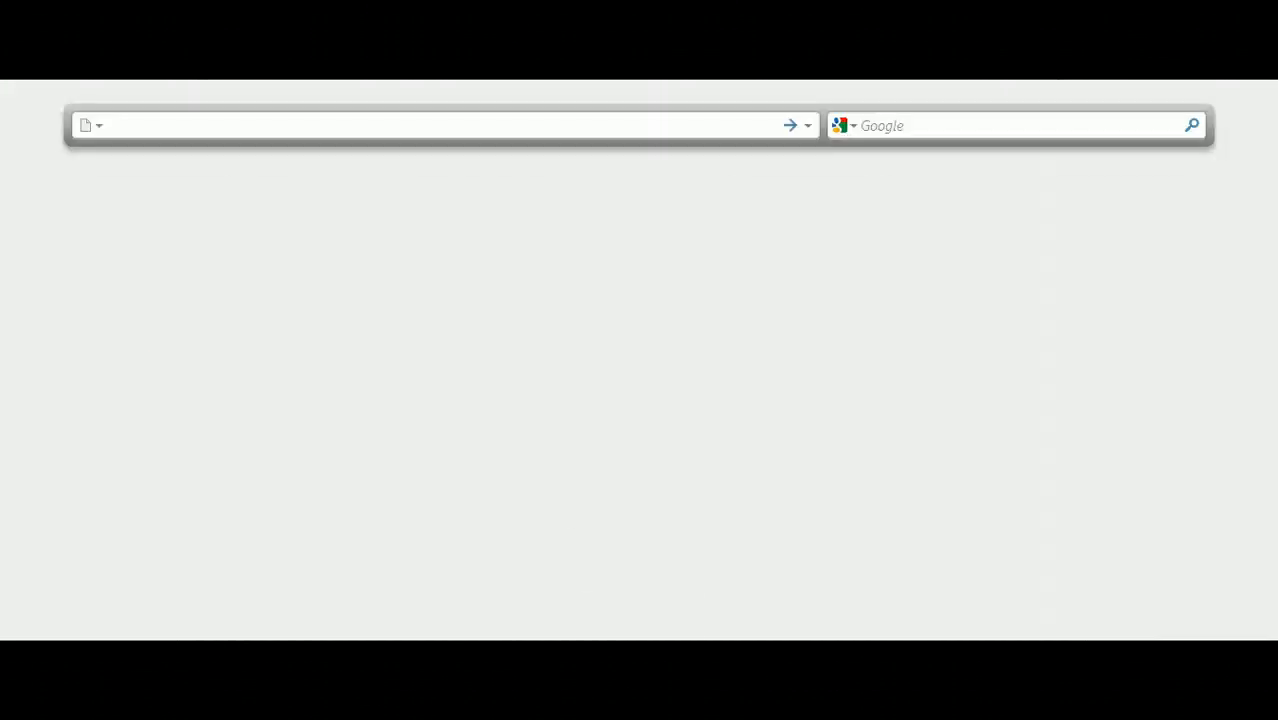
- Open the WordPress dashboard of daretogetpersonal.com/blog/ in a new browser tab and start a new post
text(daretogetpersonal.com/blog/)
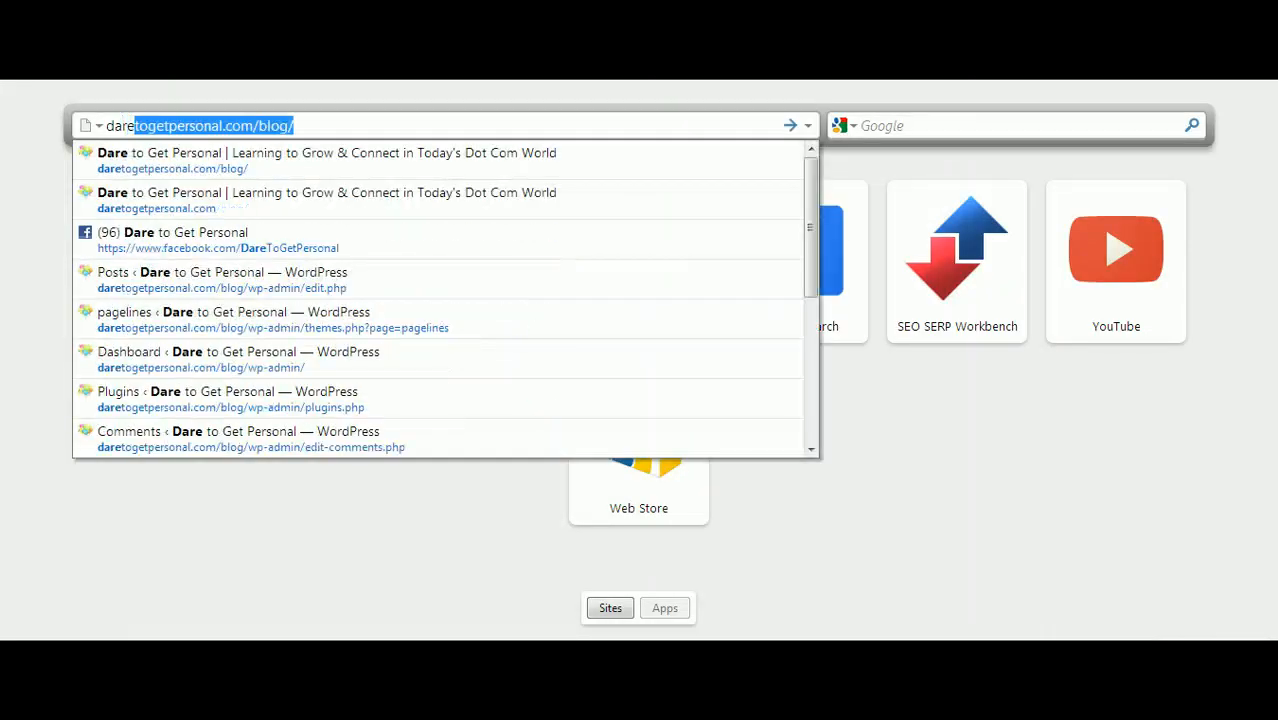
key(Return)
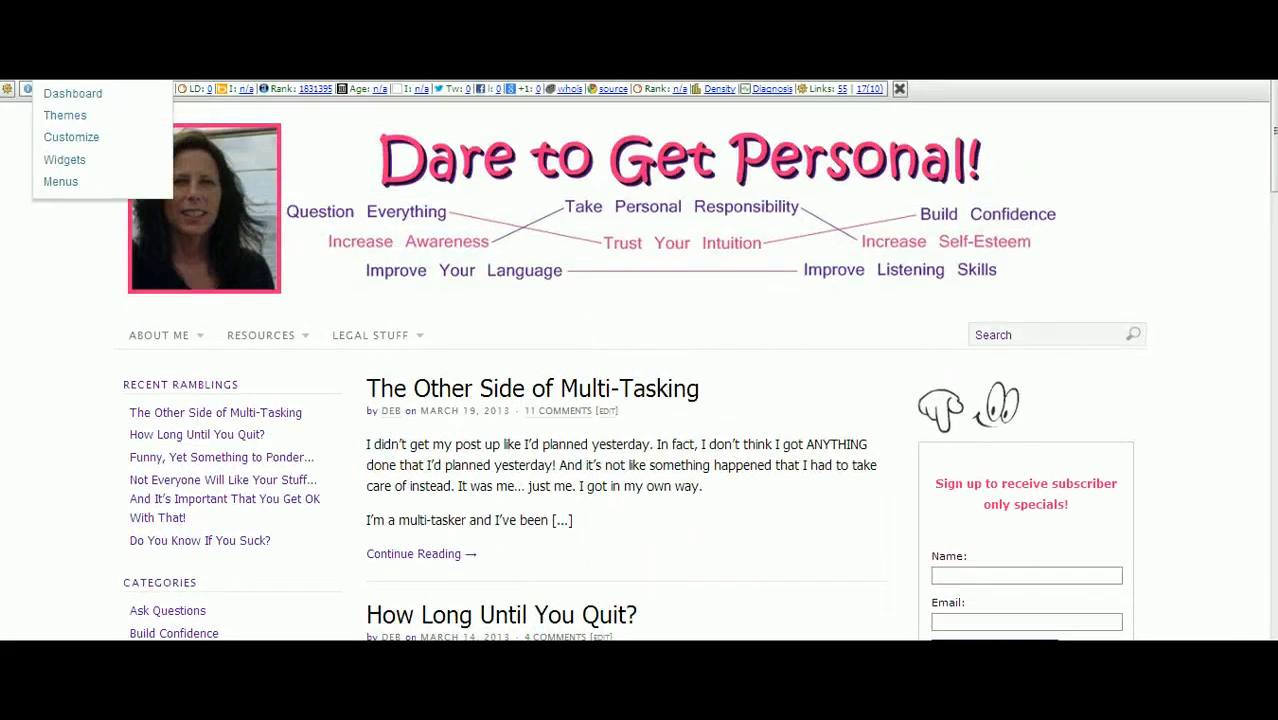
click(108, 90)
click(106, 116)
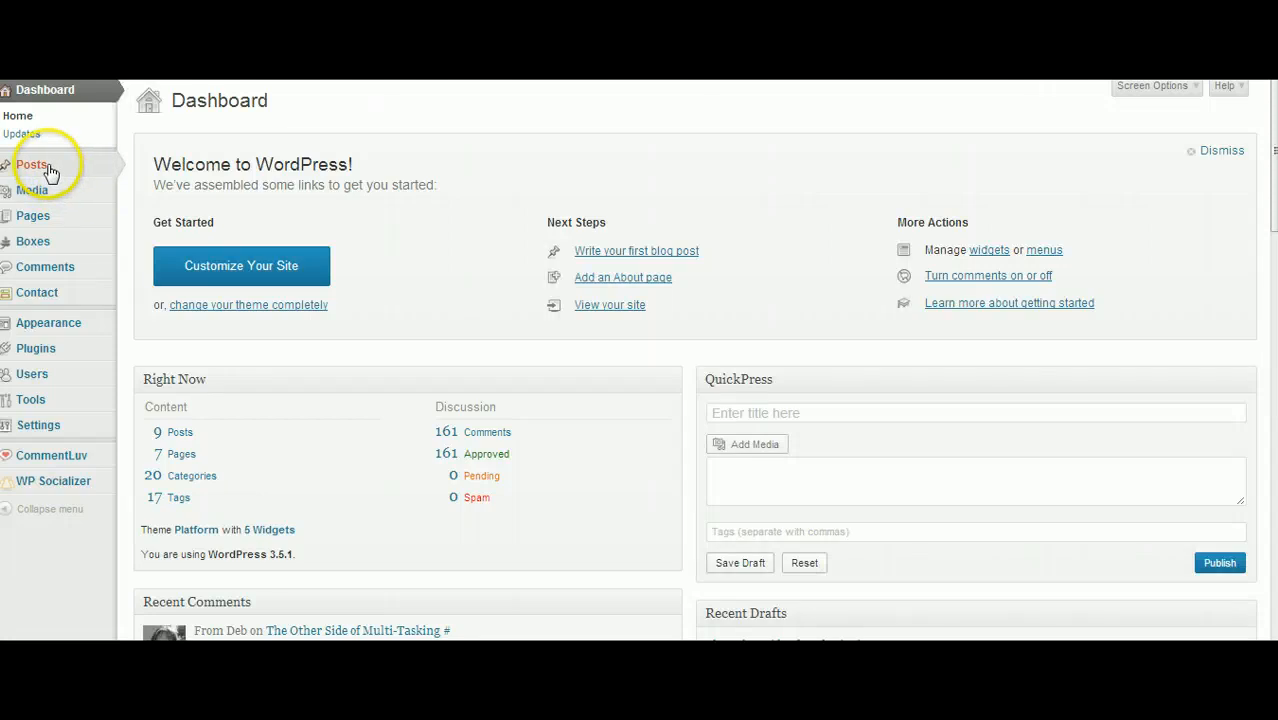
mouse_move(30, 170)
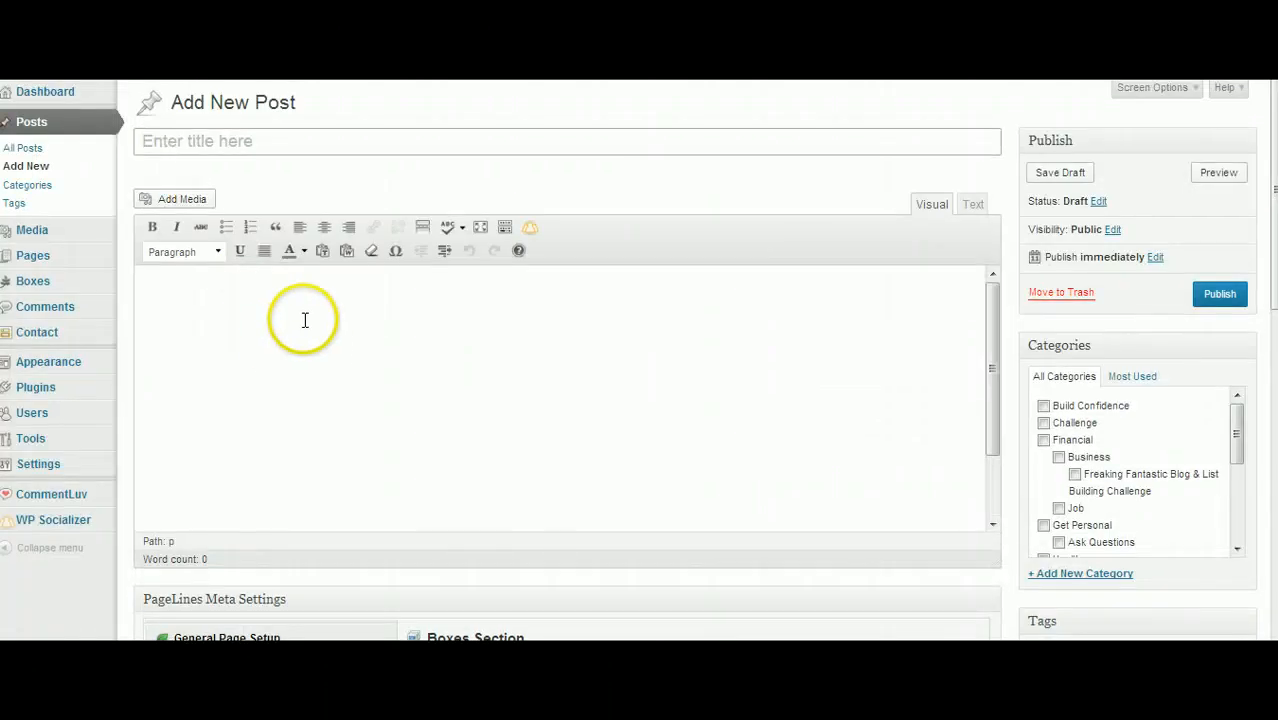
- Write an introductory line about whose post is being created and "What Are You Afraid Of?" as separate paragraphs in the post body
click(303, 320)
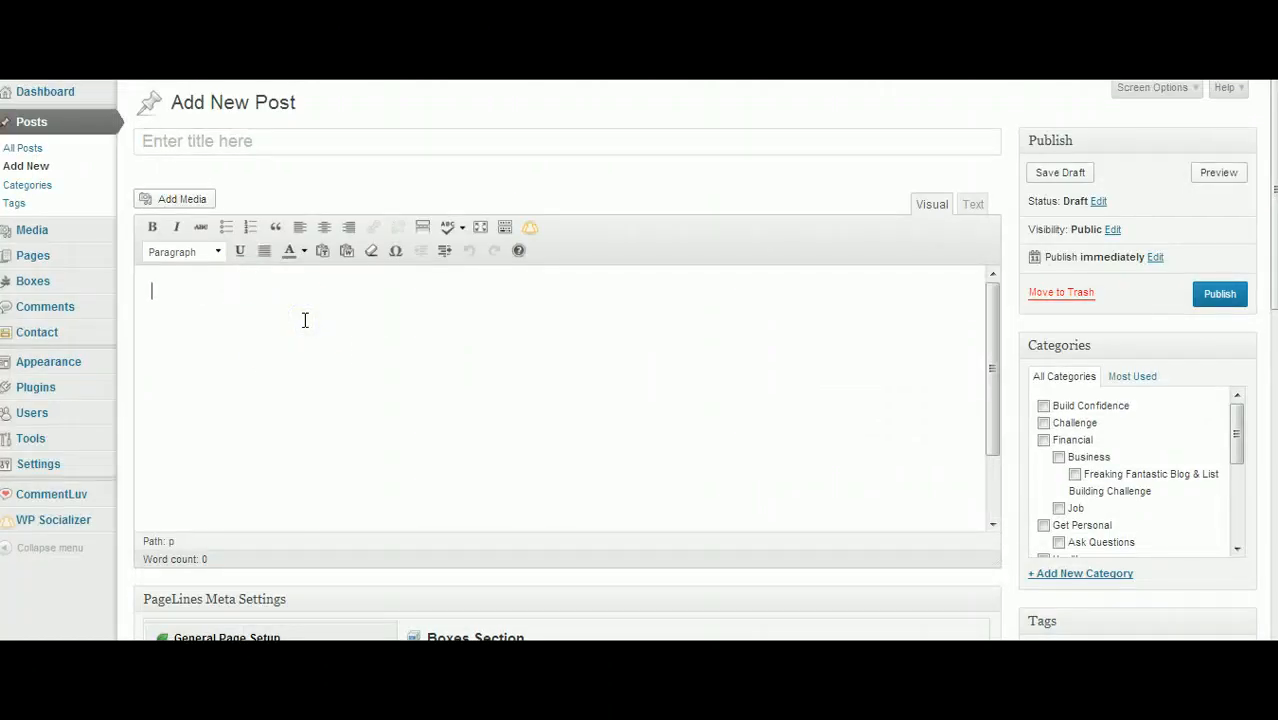
text(This is Ruth's post she's)
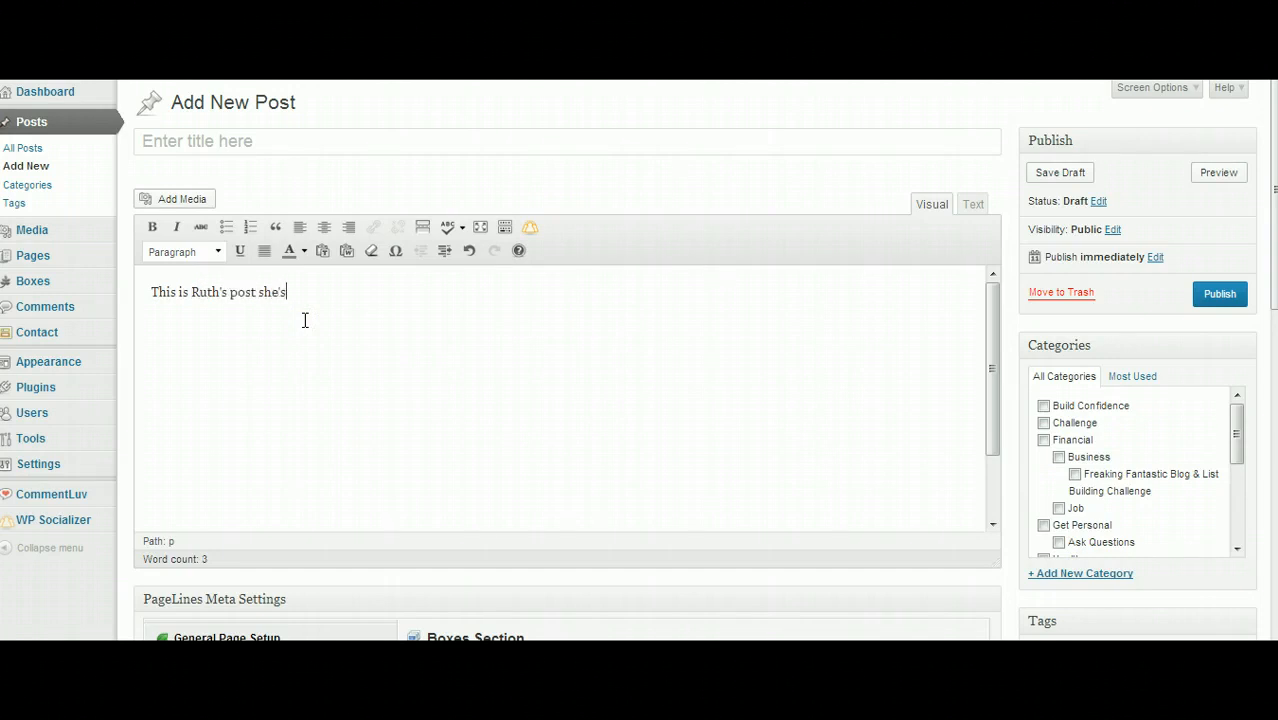
text( creating...)
key(Return)
key(Return)
text(What Are You Aff)
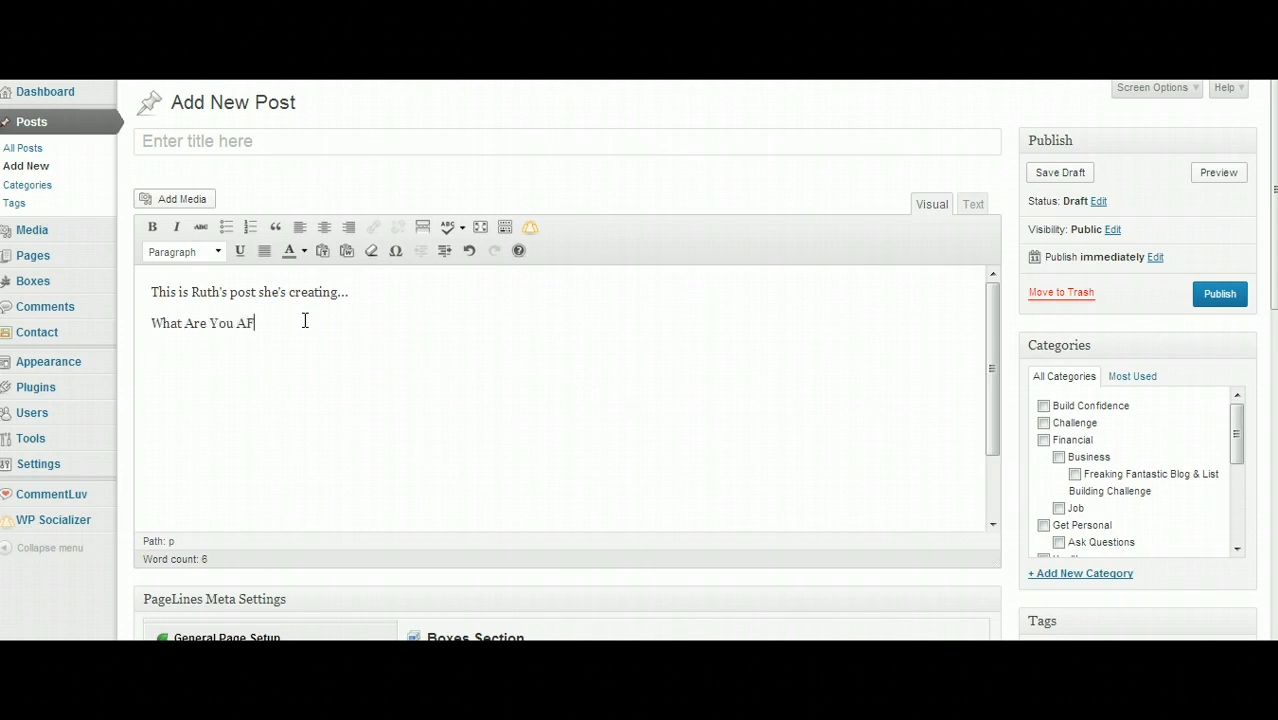
key(BackSpace)
key(BackSpace)
text(re You Afraid Of?)
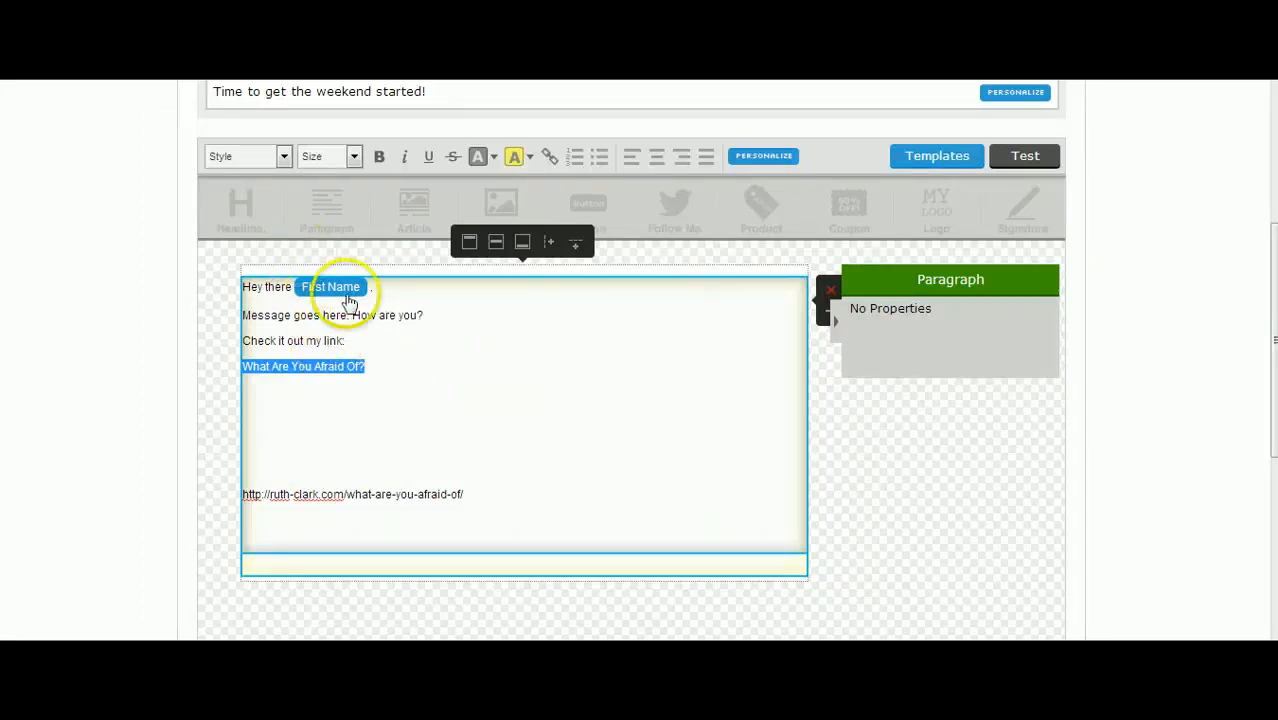
- Link "What Are You Afraid Of?" in the post body to the address of the blog post about fear, opening in a new window/tab
click(385, 366)
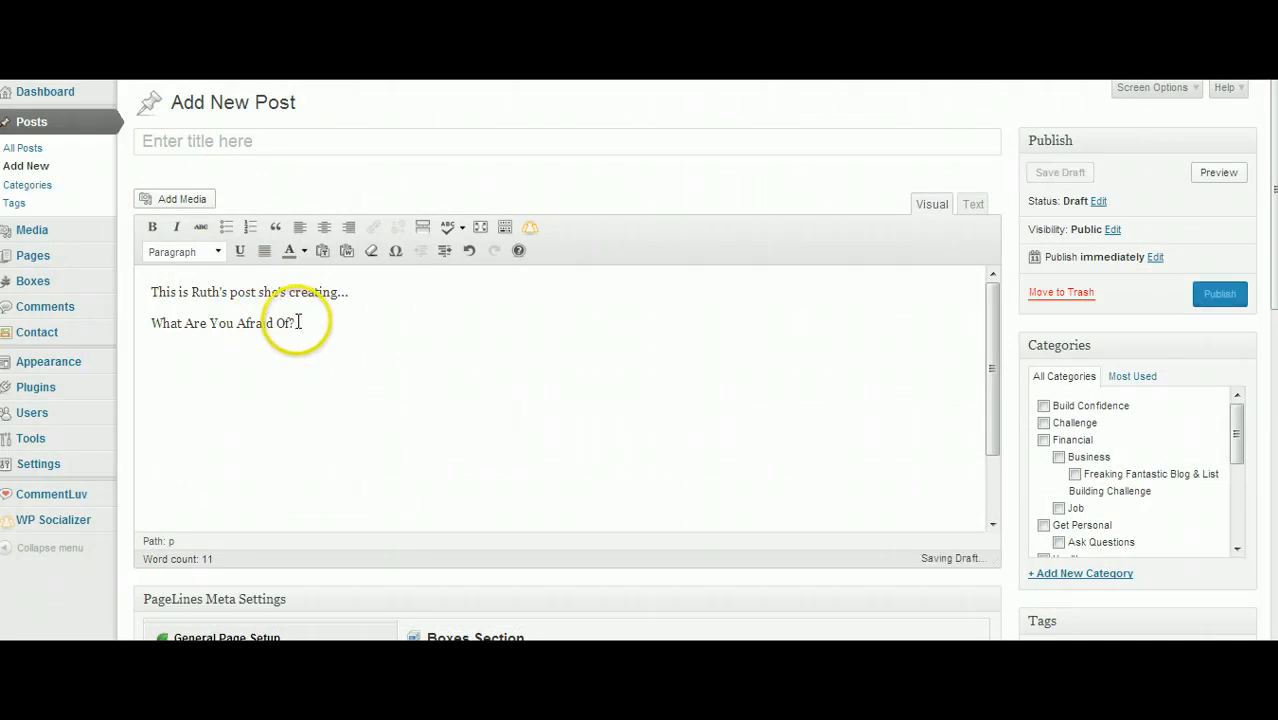
click(297, 322)
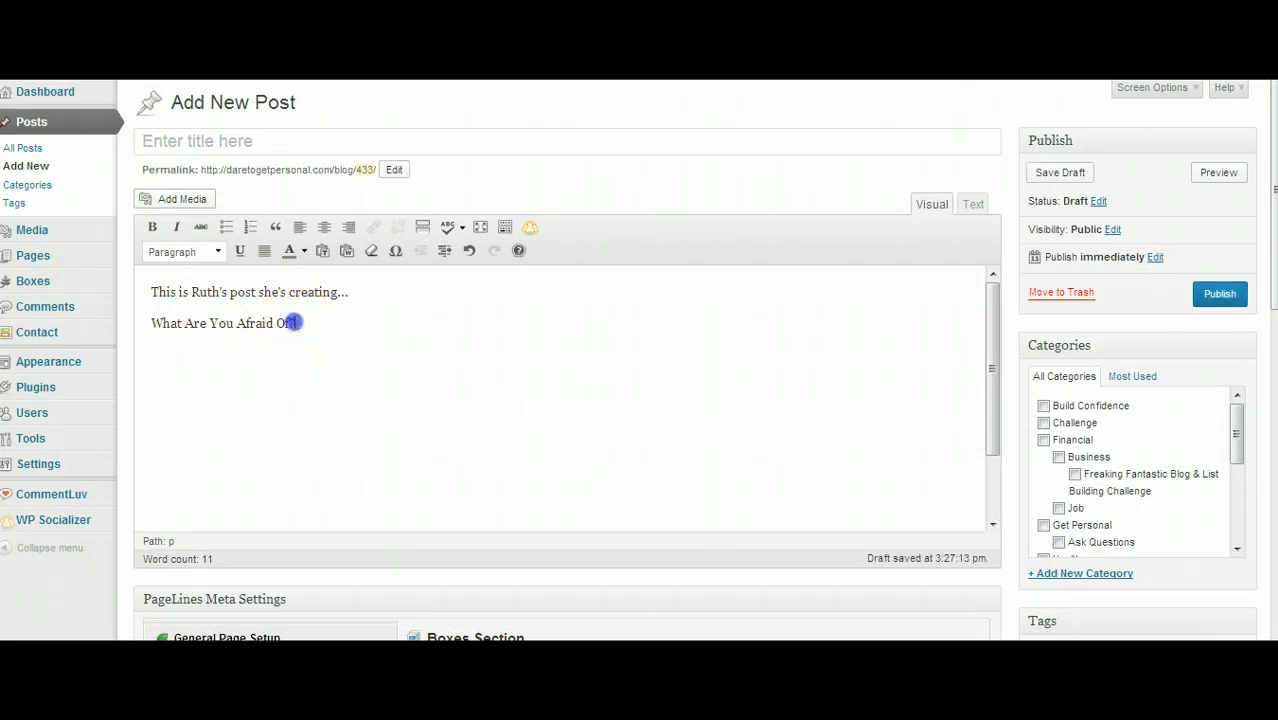
drag(293, 322, 154, 321)
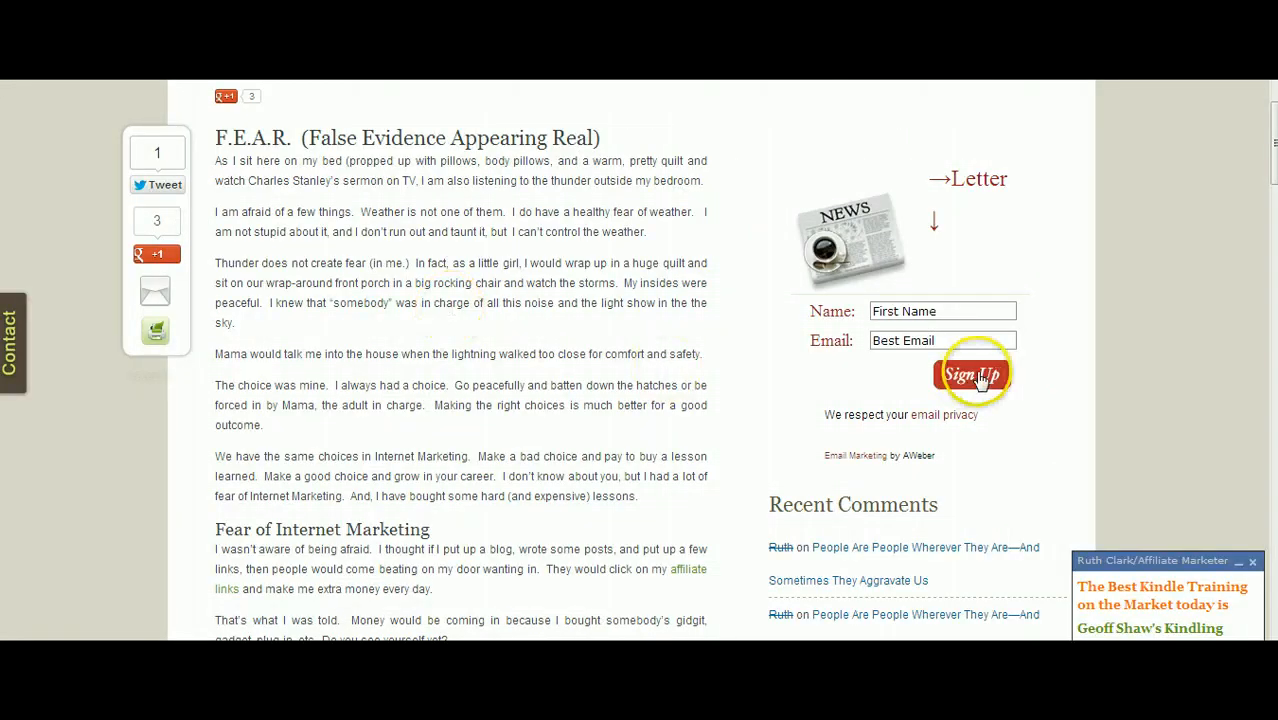
drag(1274, 167, 1264, 421)
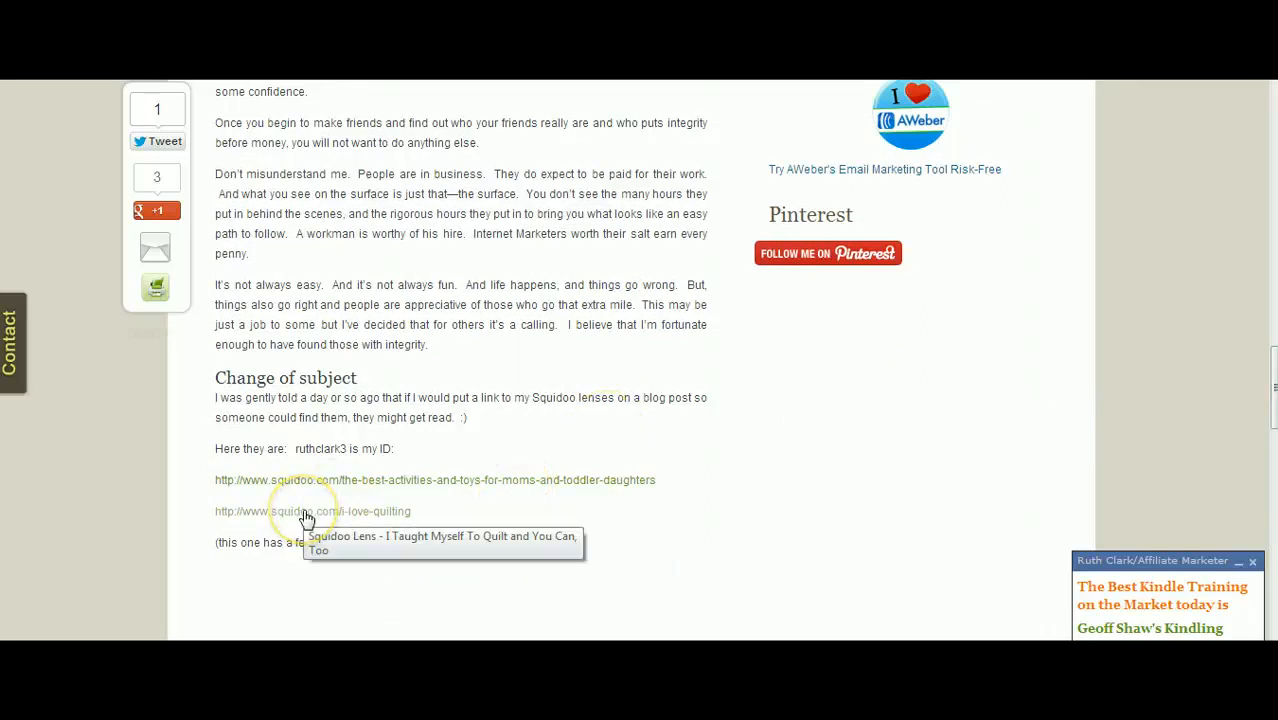
drag(1272, 380, 1273, 125)
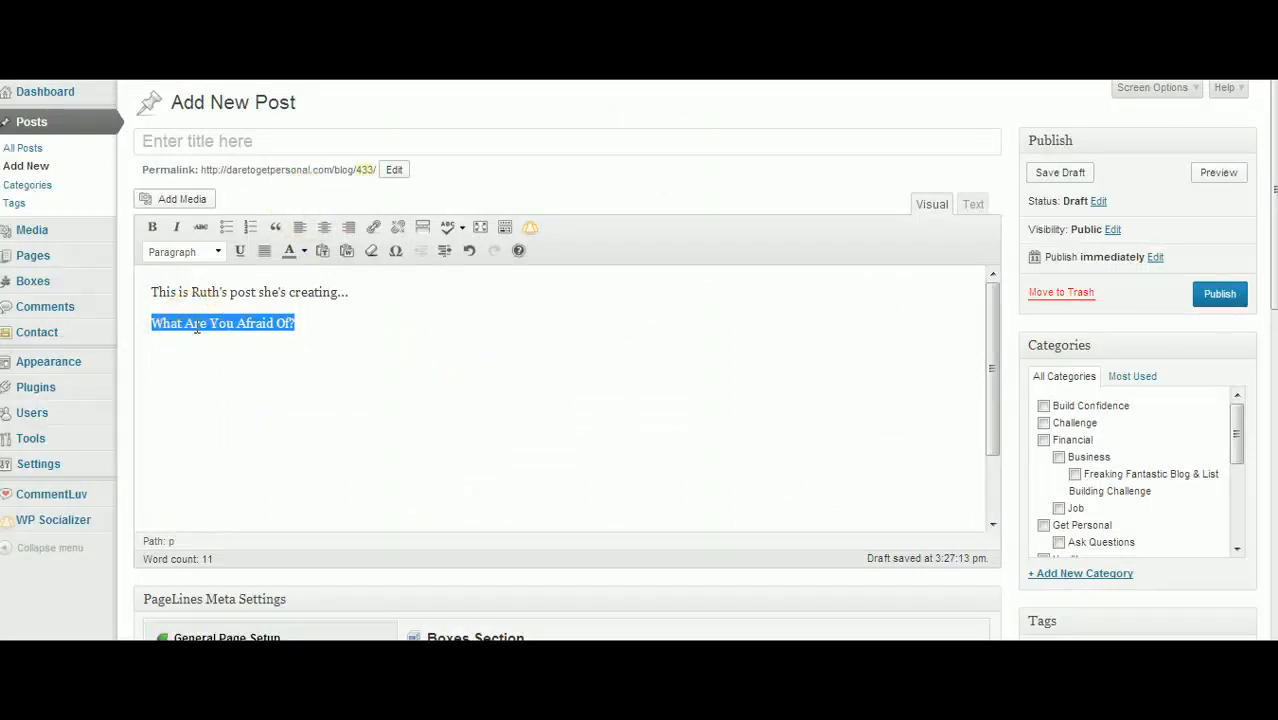
click(375, 228)
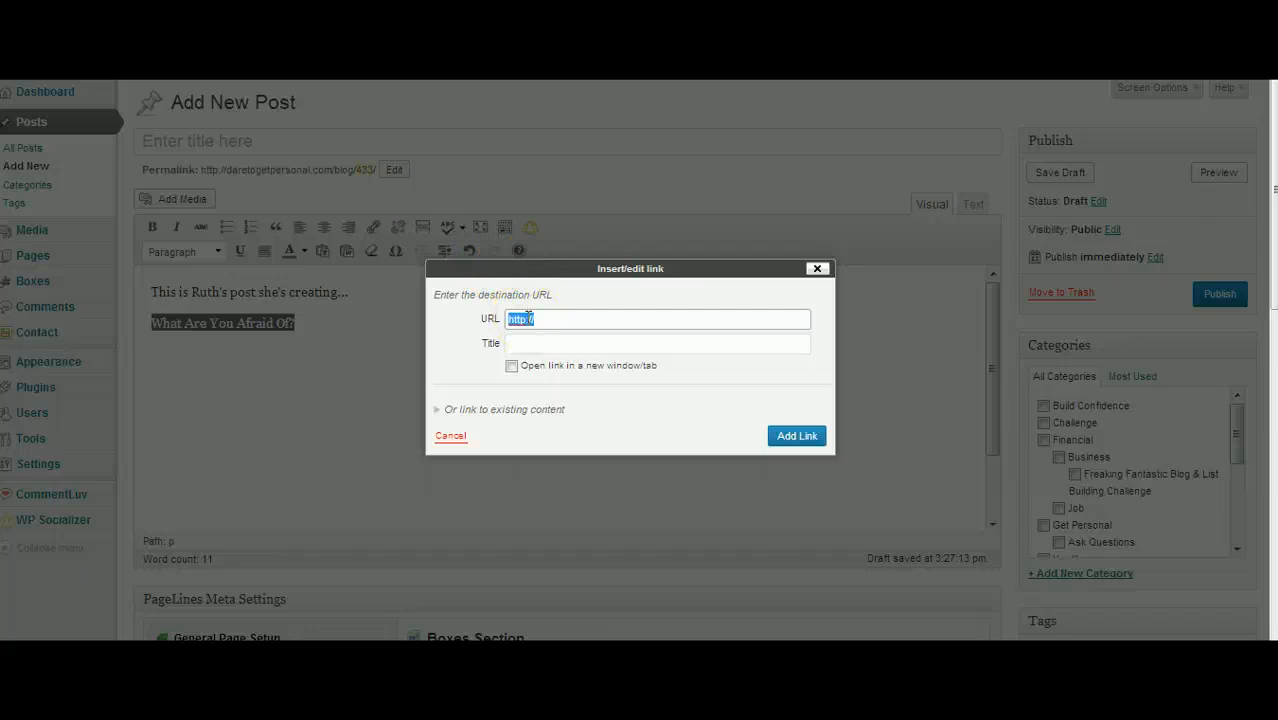
text(http://ruth-clark.com/what-are-you-afraid-of/)
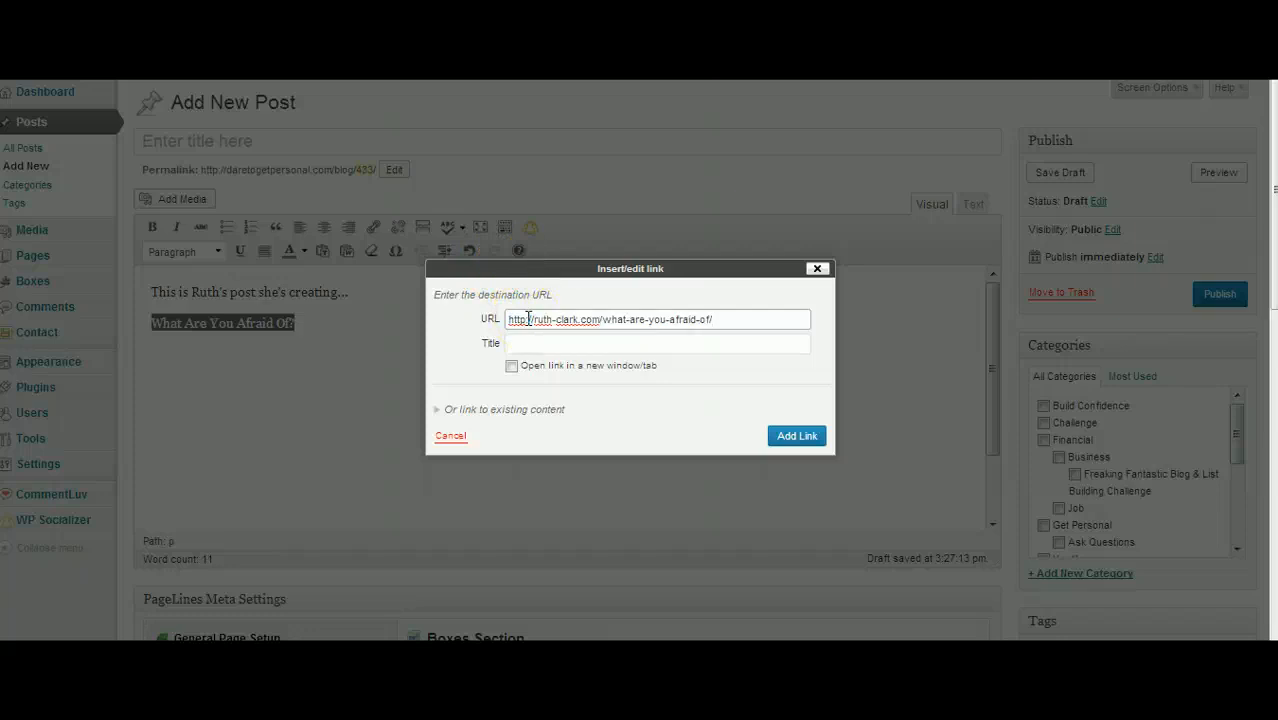
right_click(528, 318)
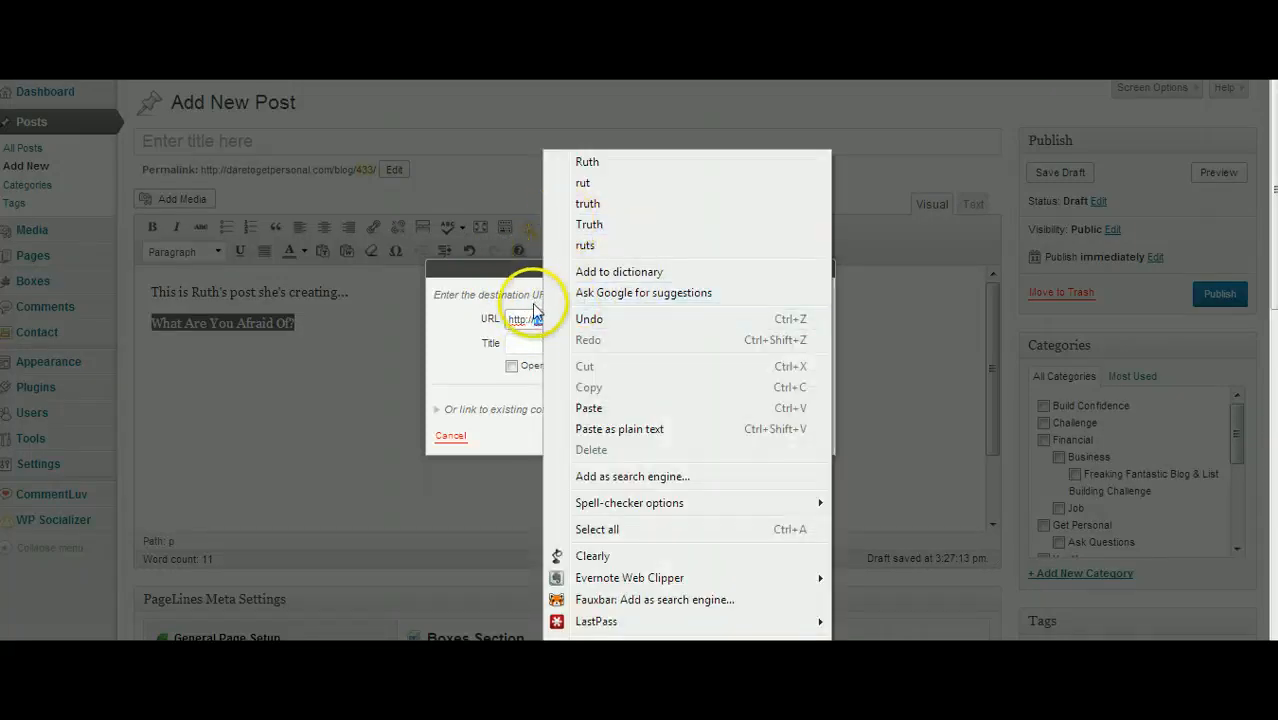
click(519, 322)
click(518, 321)
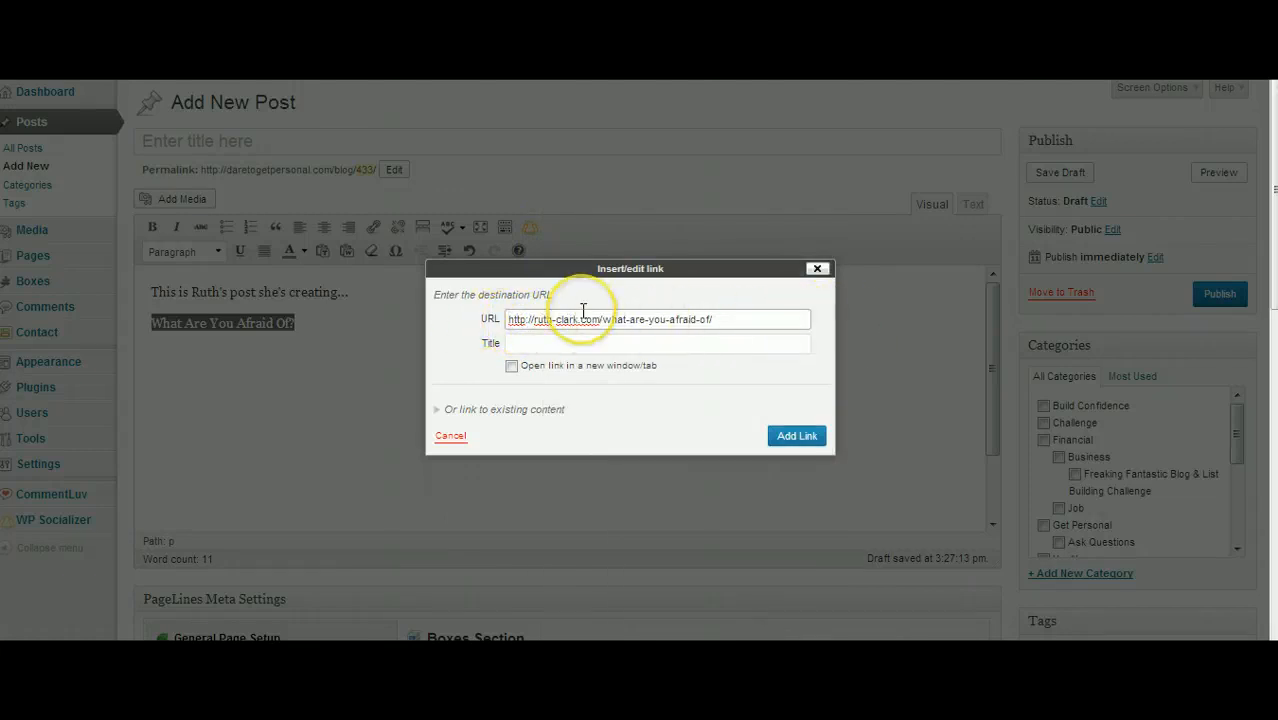
click(511, 367)
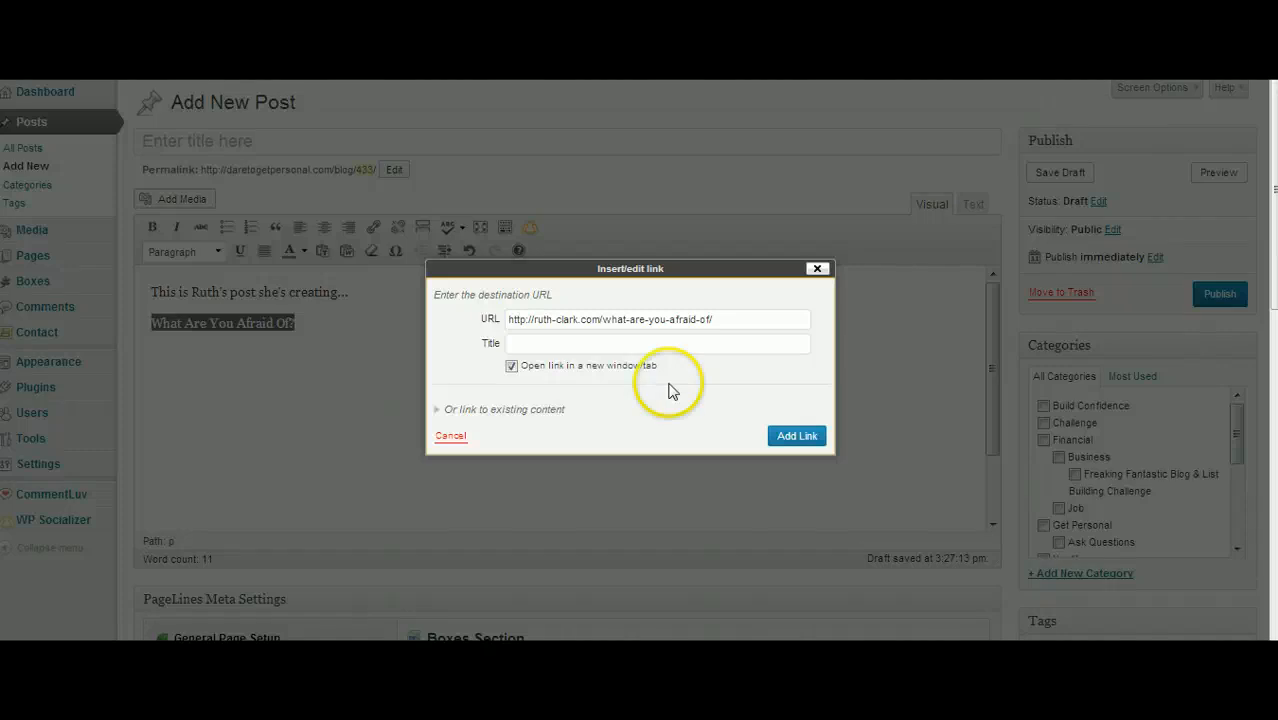
click(790, 436)
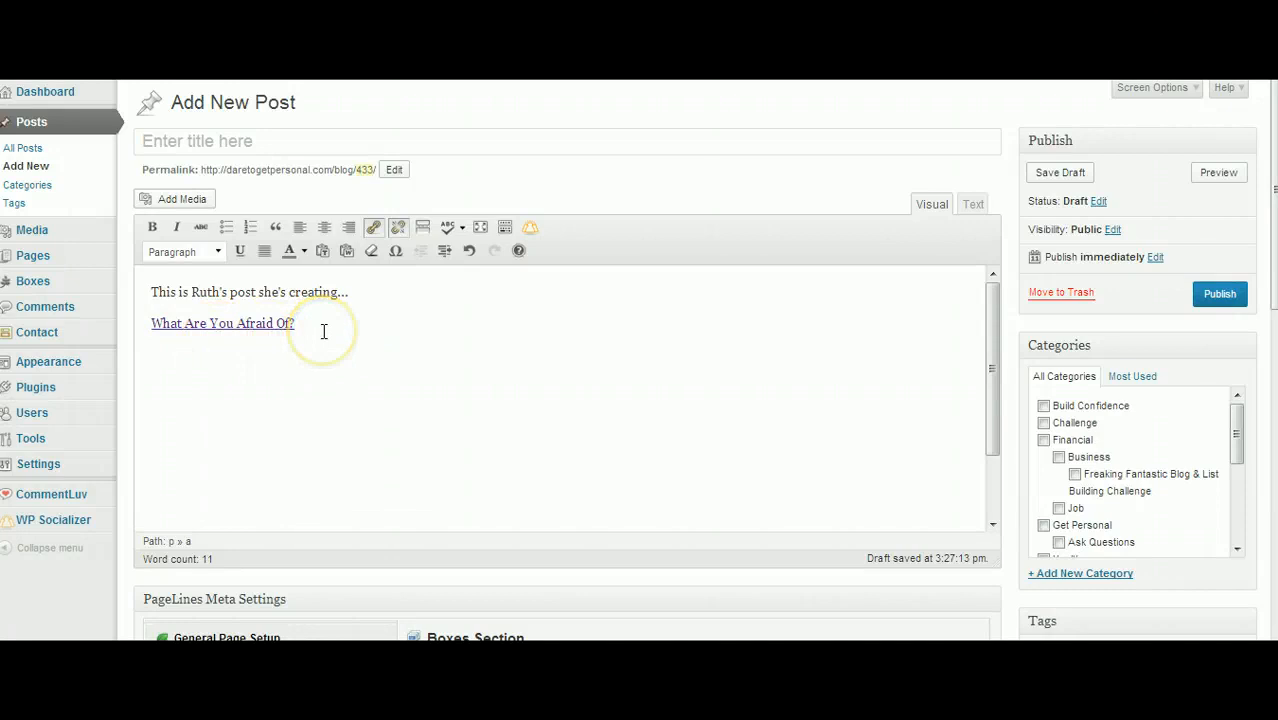
key(Return)
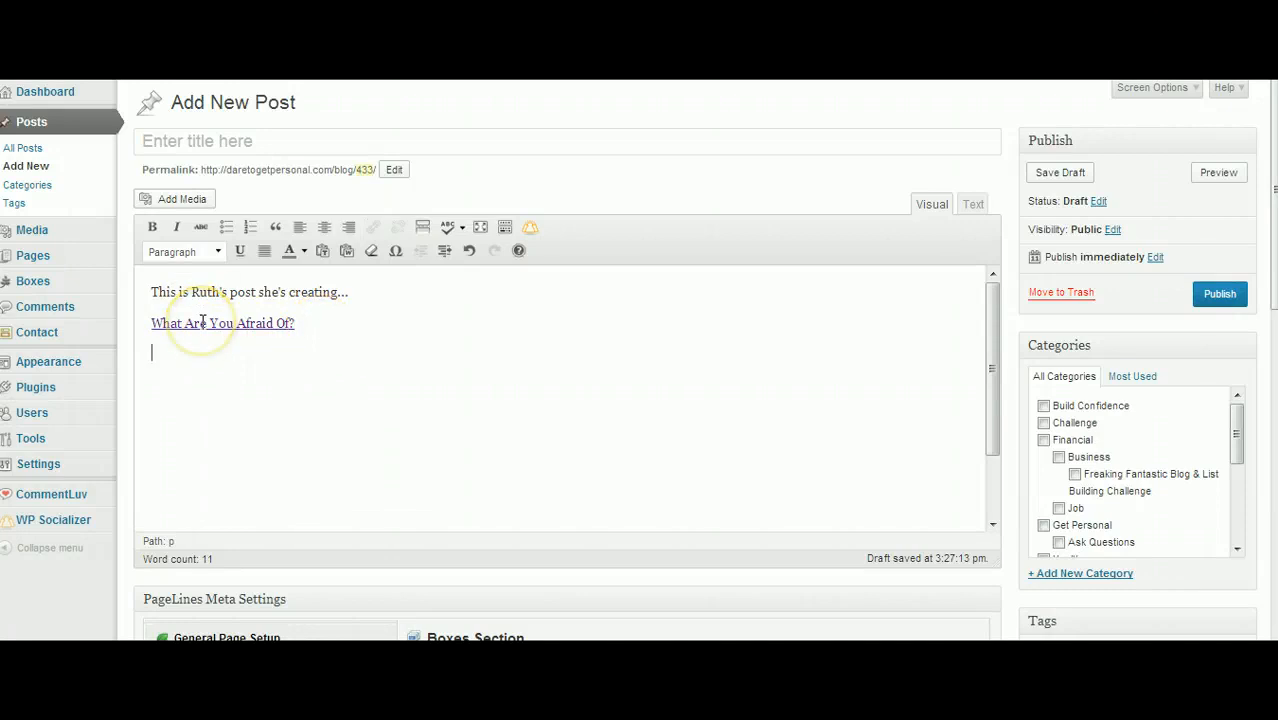
- Save the post as a draft, preview it on the blog and return to the post editor
click(1050, 173)
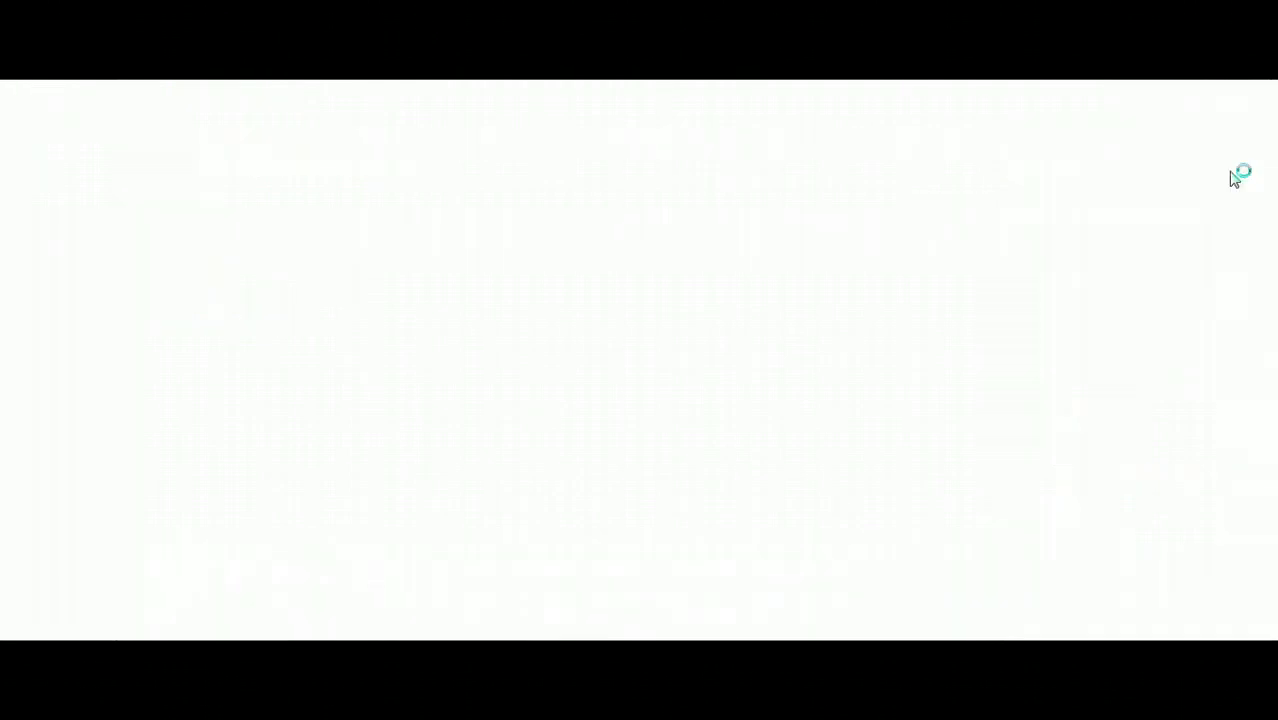
click(1214, 222)
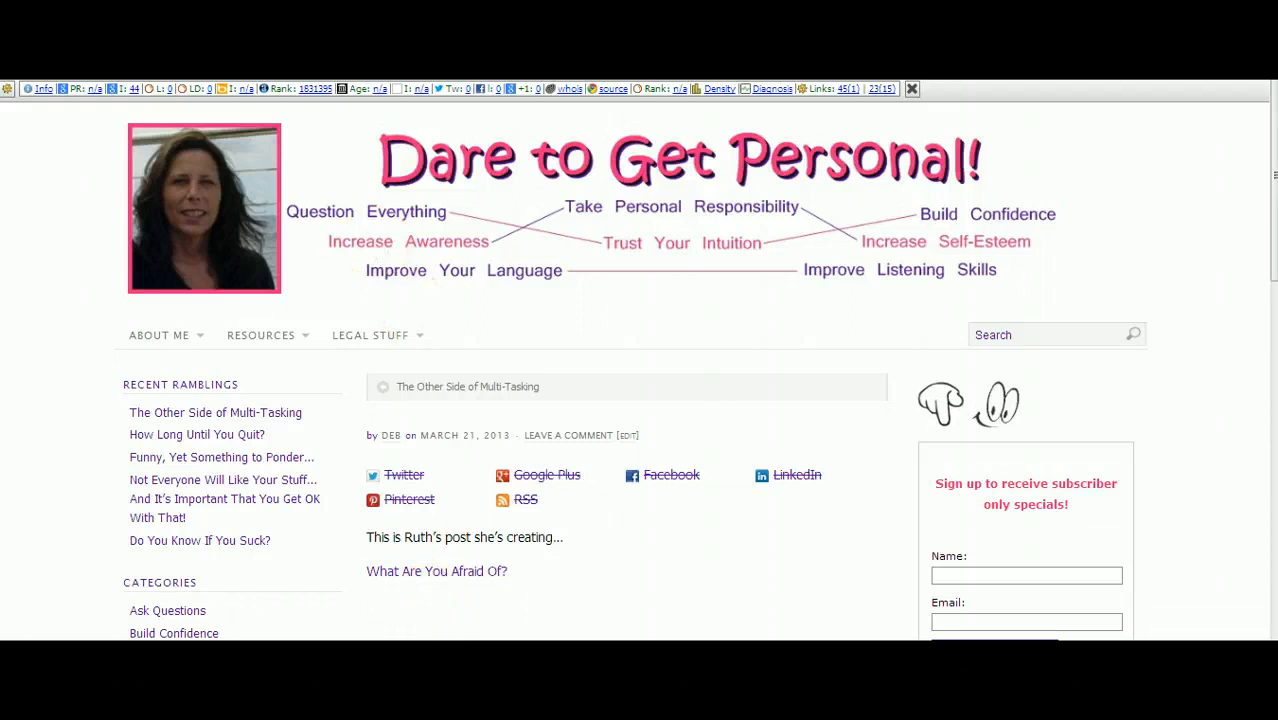
key(ctrl+shift+Tab)
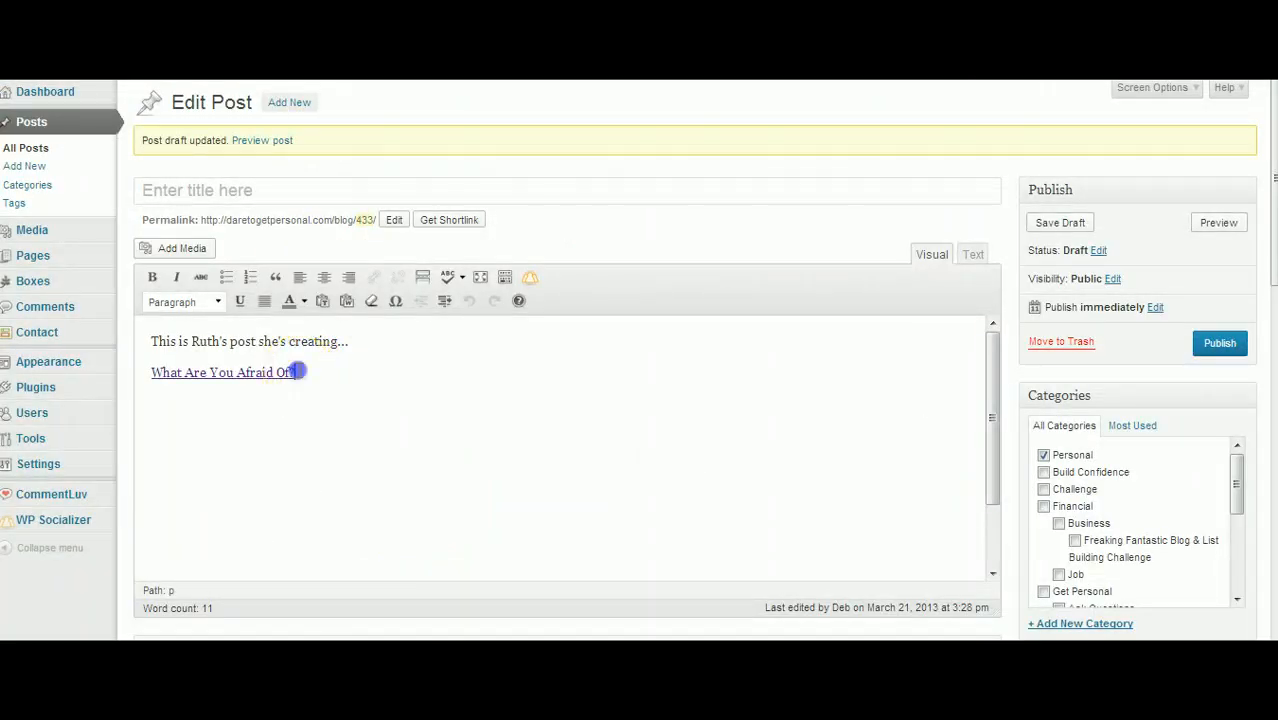
- Underline the linked text "What Are You Afraid Of?" in the post body
drag(295, 372, 155, 376)
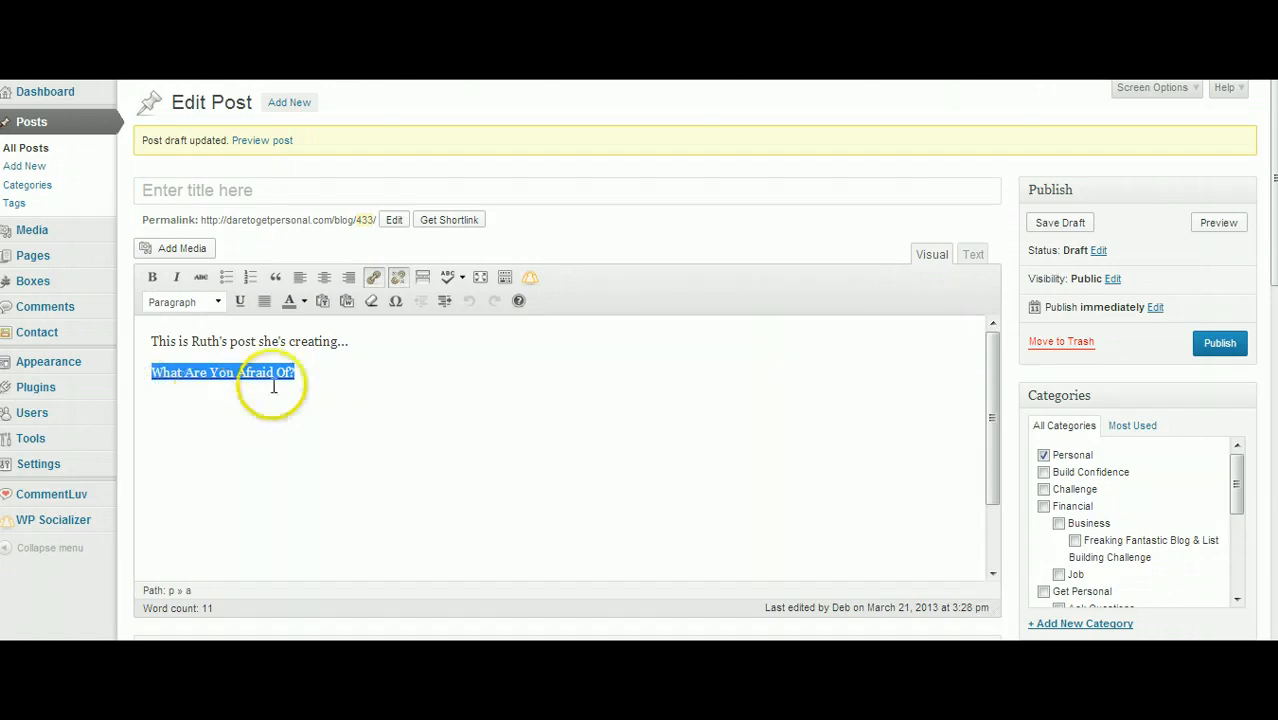
click(240, 304)
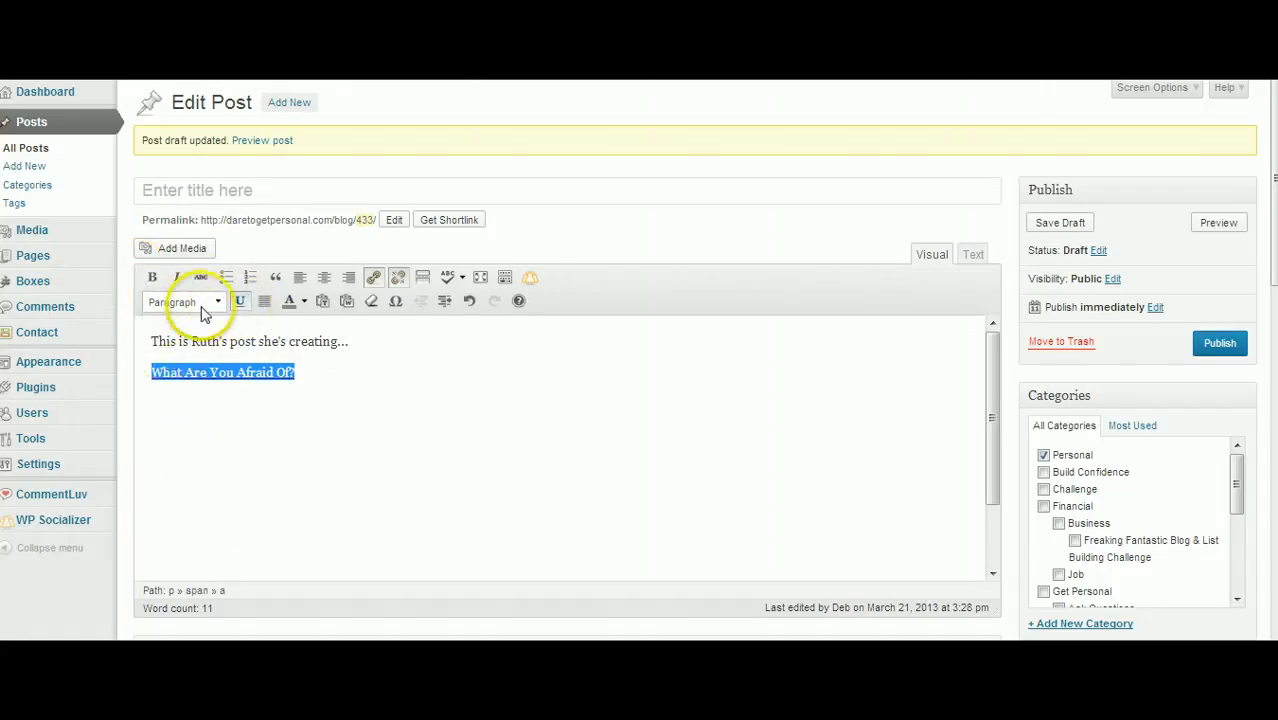
- Bold the linked text "What Are You Afraid Of?" in the post body, reapplying its link, and preview the saved draft on the blog
click(153, 281)
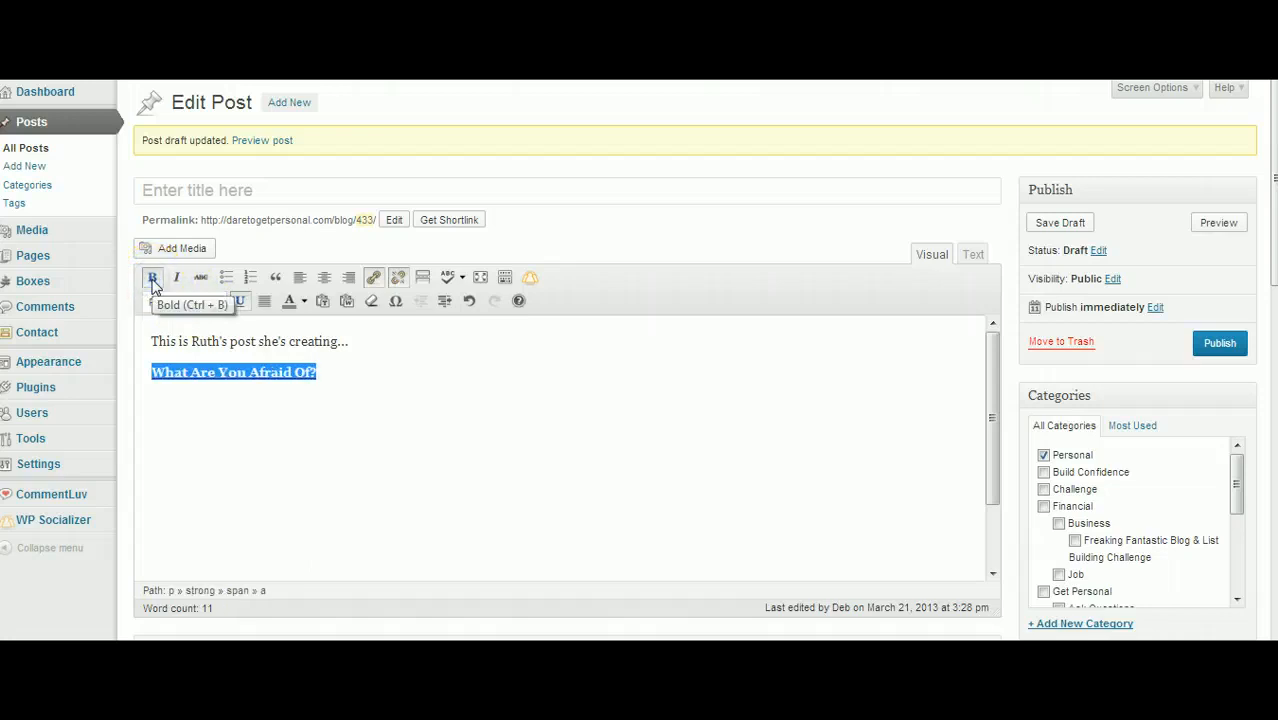
click(376, 277)
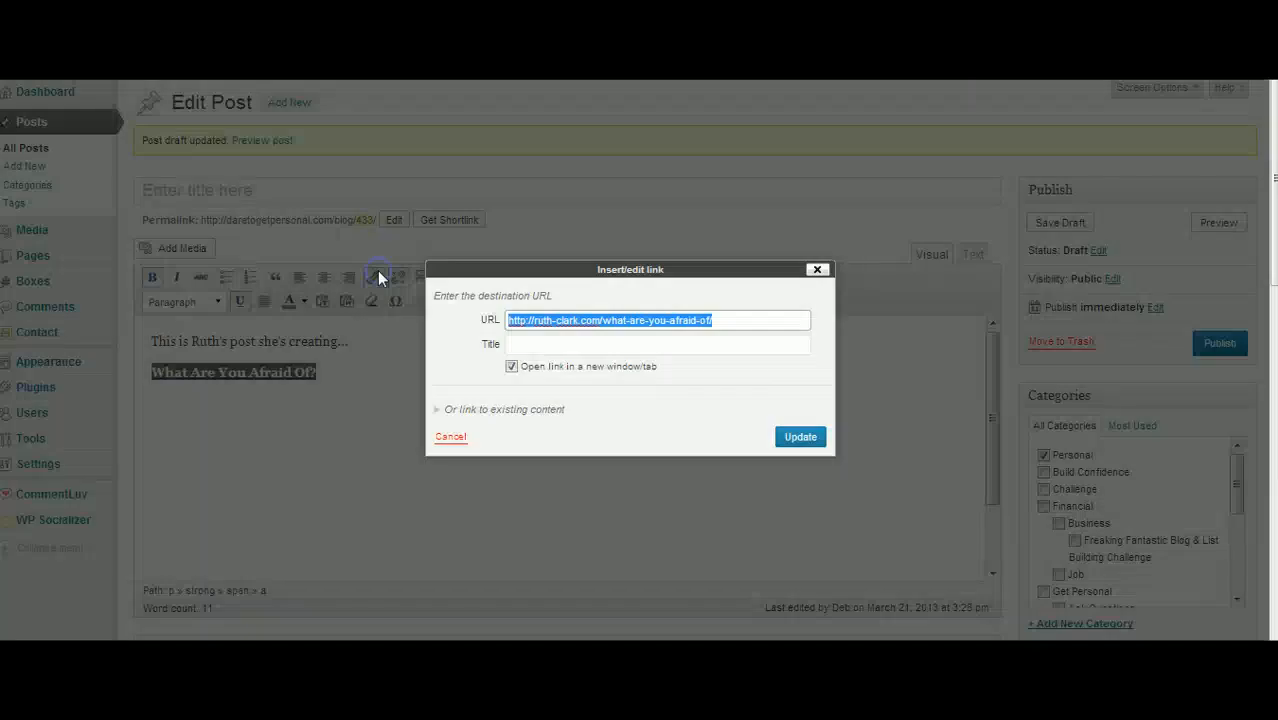
click(800, 437)
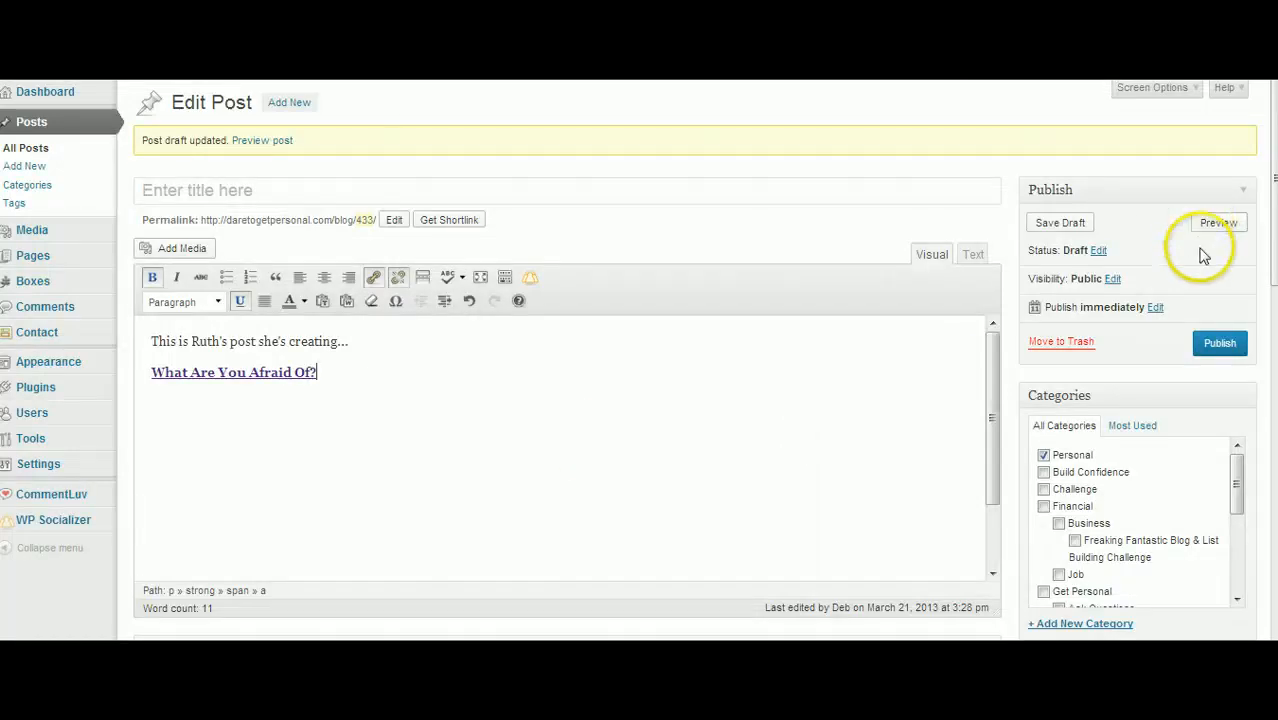
click(1061, 223)
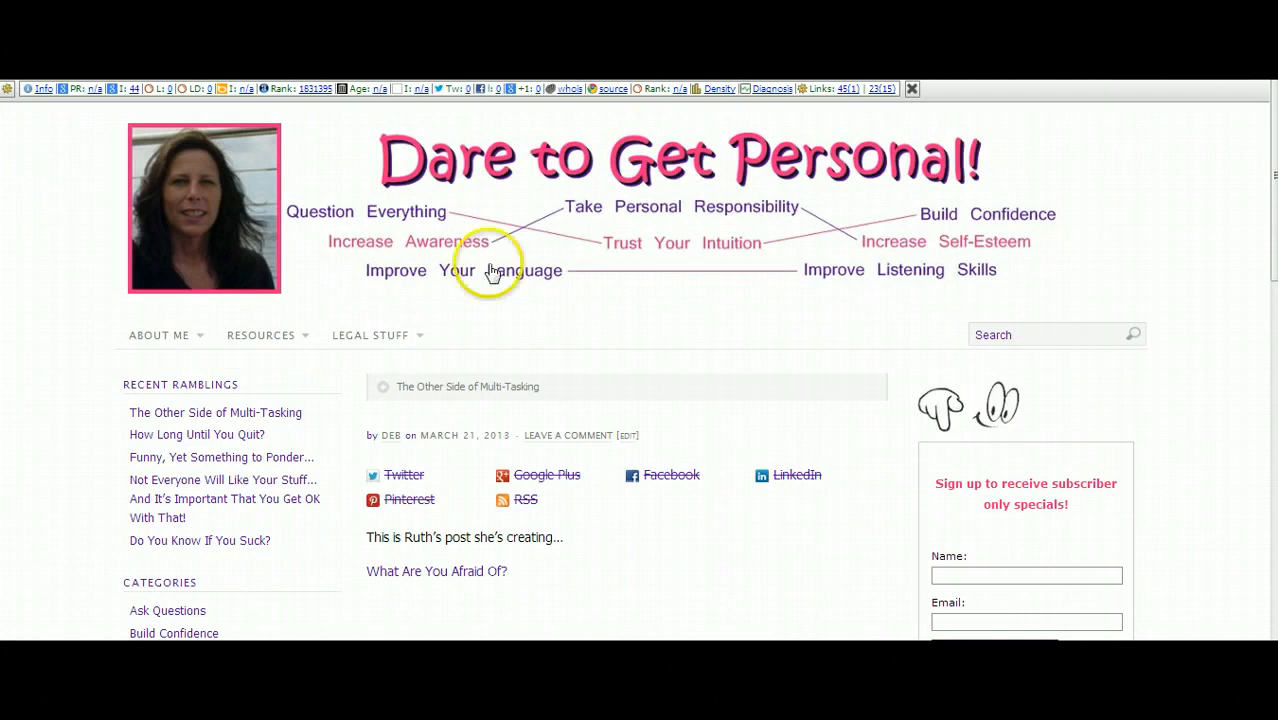
click(369, 576)
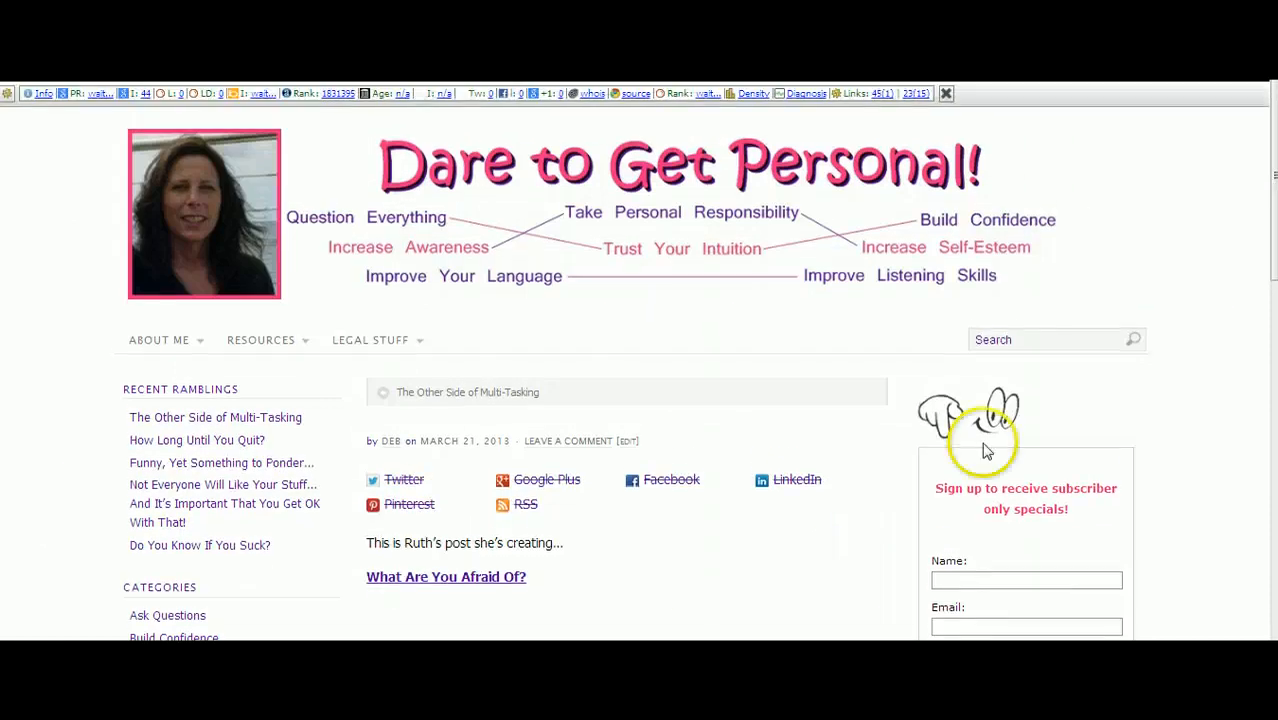
- Switch to the AWeber message, bold "What Are You Afraid Of?" and link it to the blog post address at the end of the message
scroll(1270, 254, down, 3)
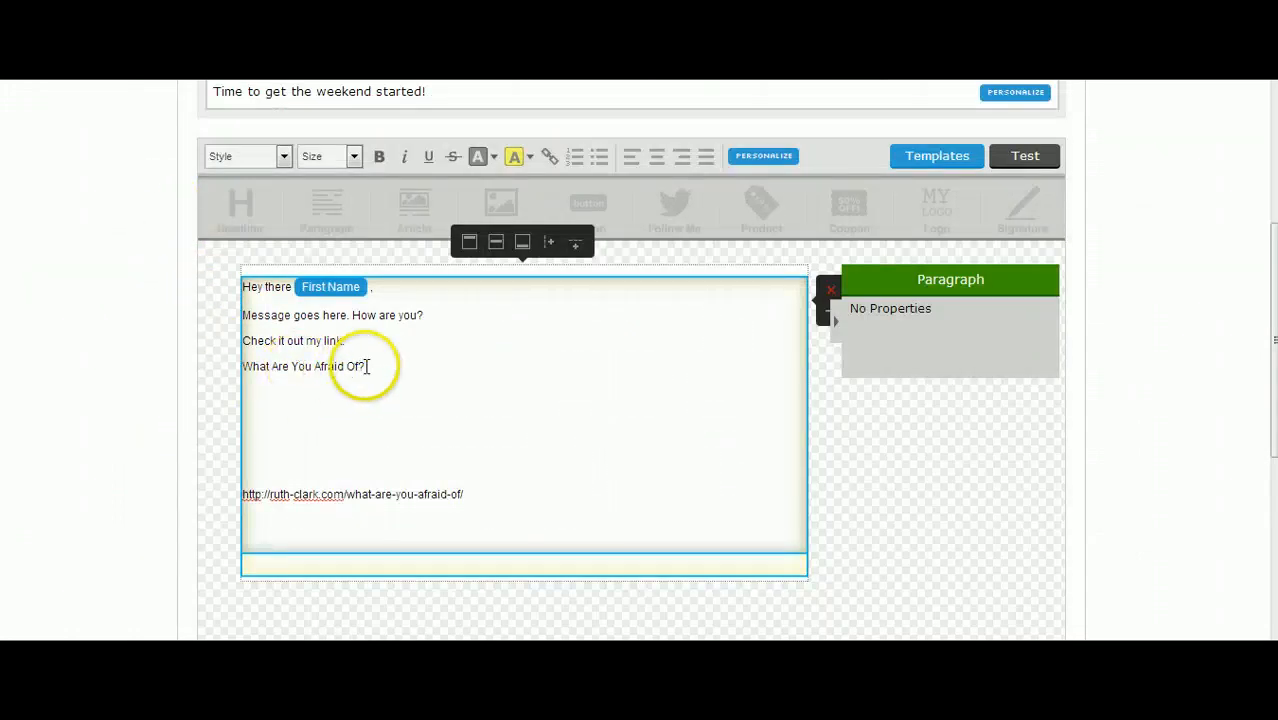
click(366, 366)
drag(354, 366, 266, 369)
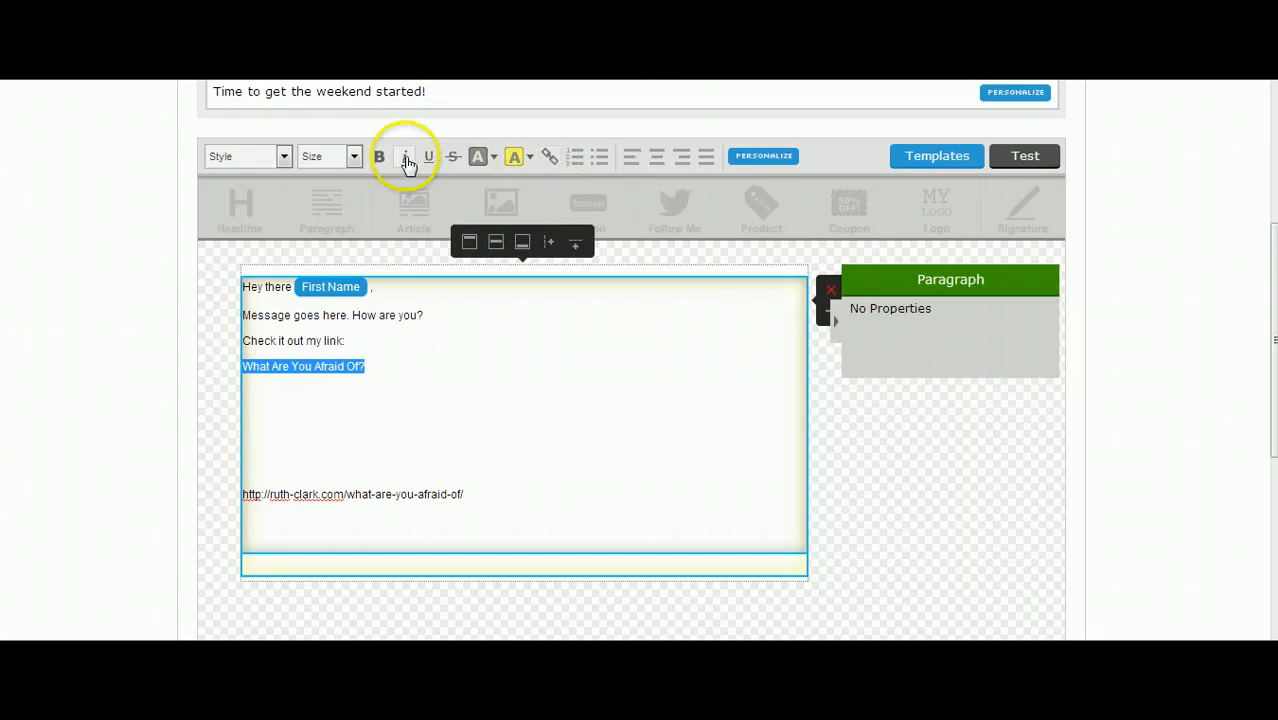
click(380, 158)
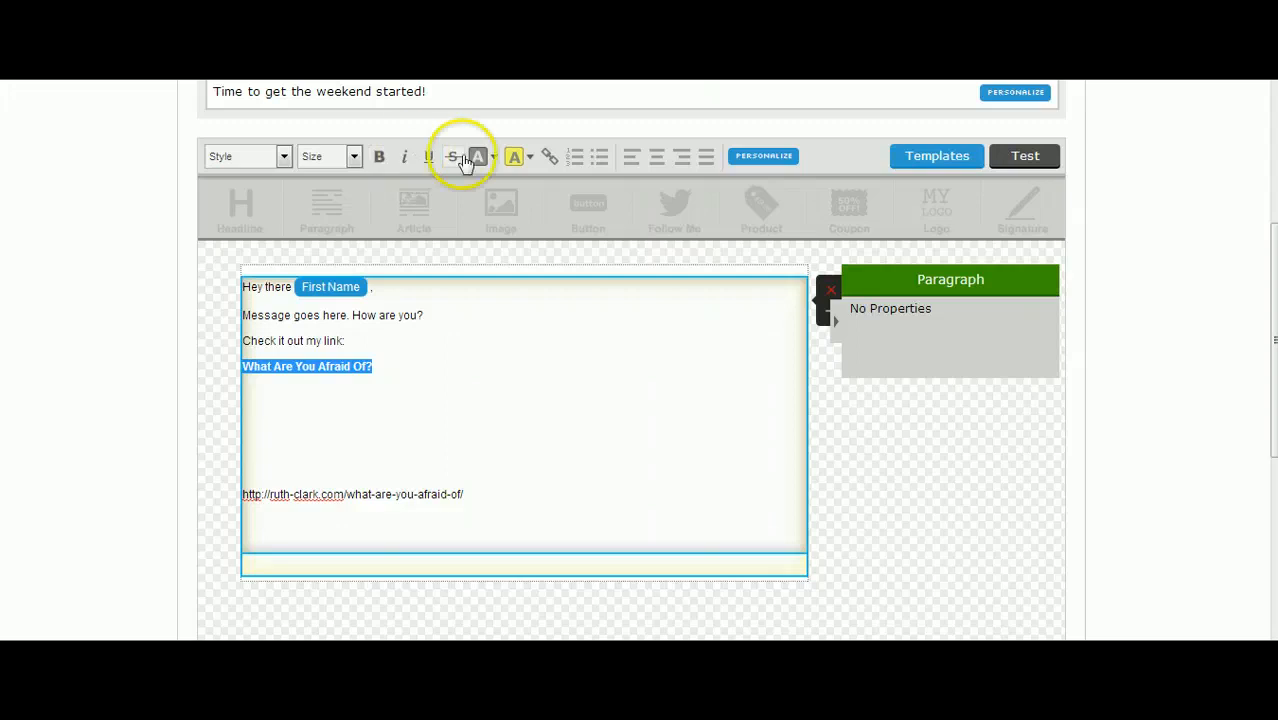
click(551, 158)
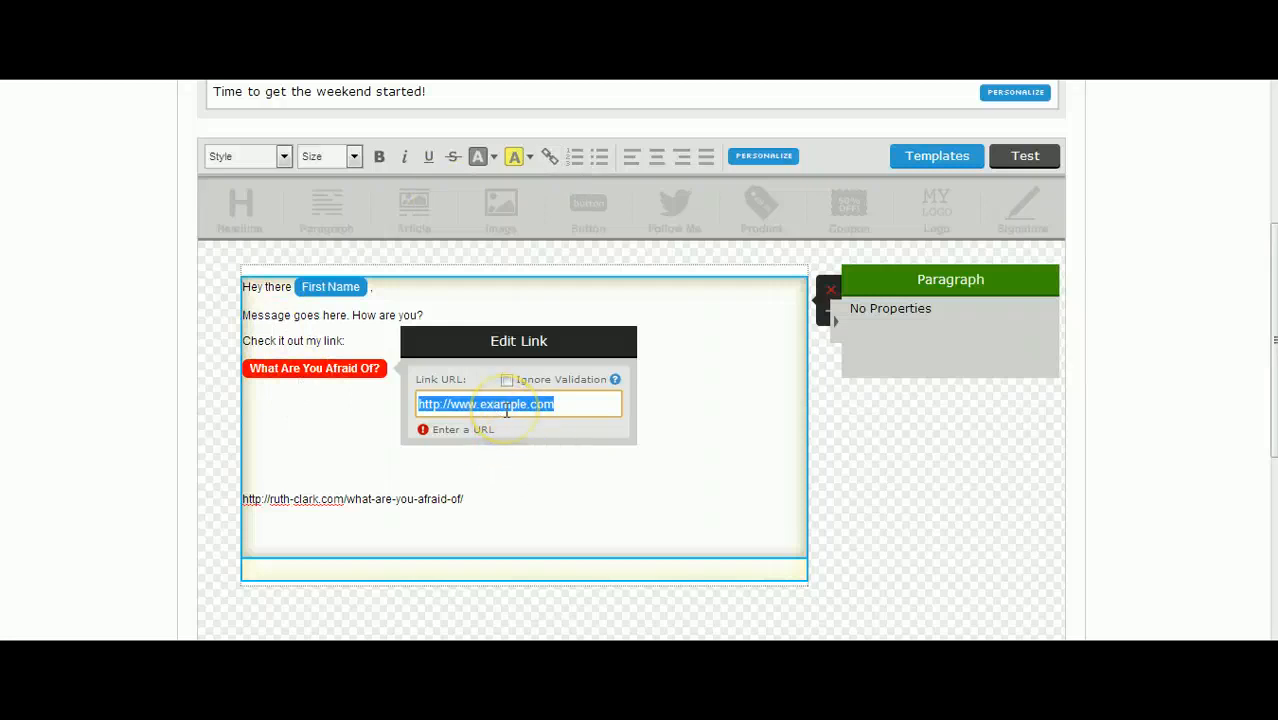
text(http://ruth-clark.com/what-are-you-afraid-of/)
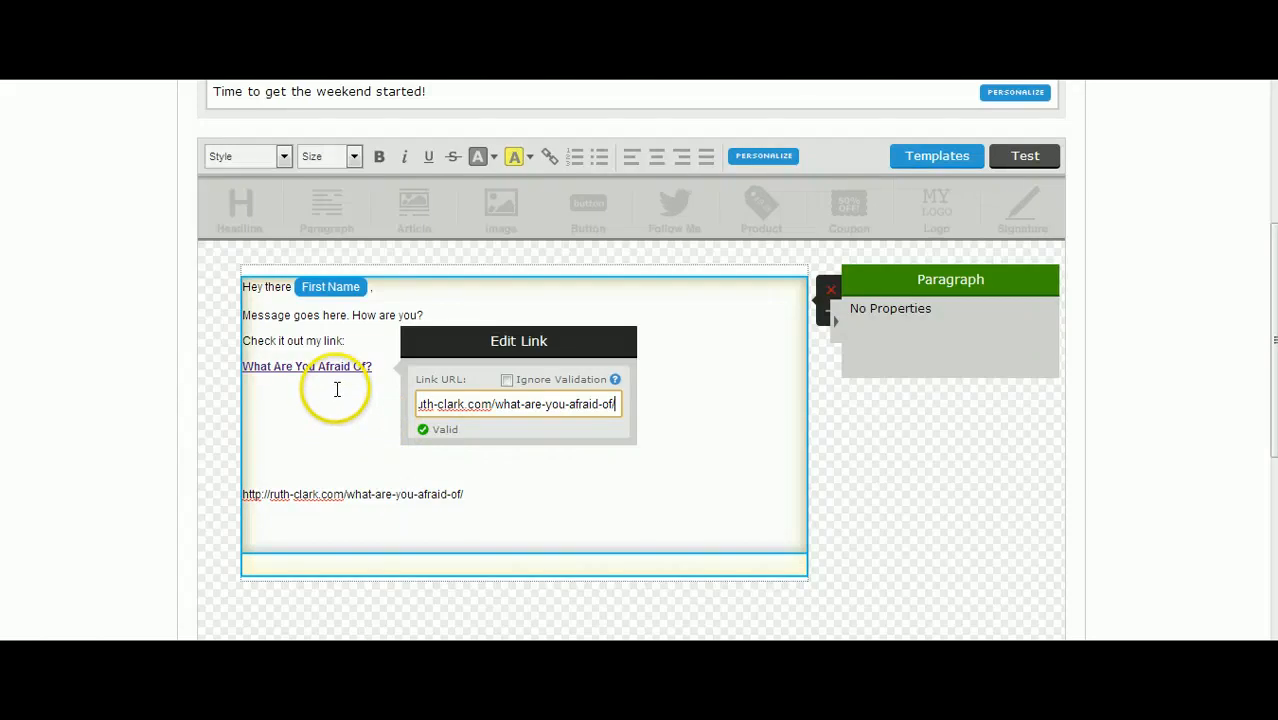
- Add the filler line "fjdfjsfpodfjlsekgpdfsjg sgf osijfvosjrjd sfsa" below the link, followed by the sender's full name as a signature
click(337, 390)
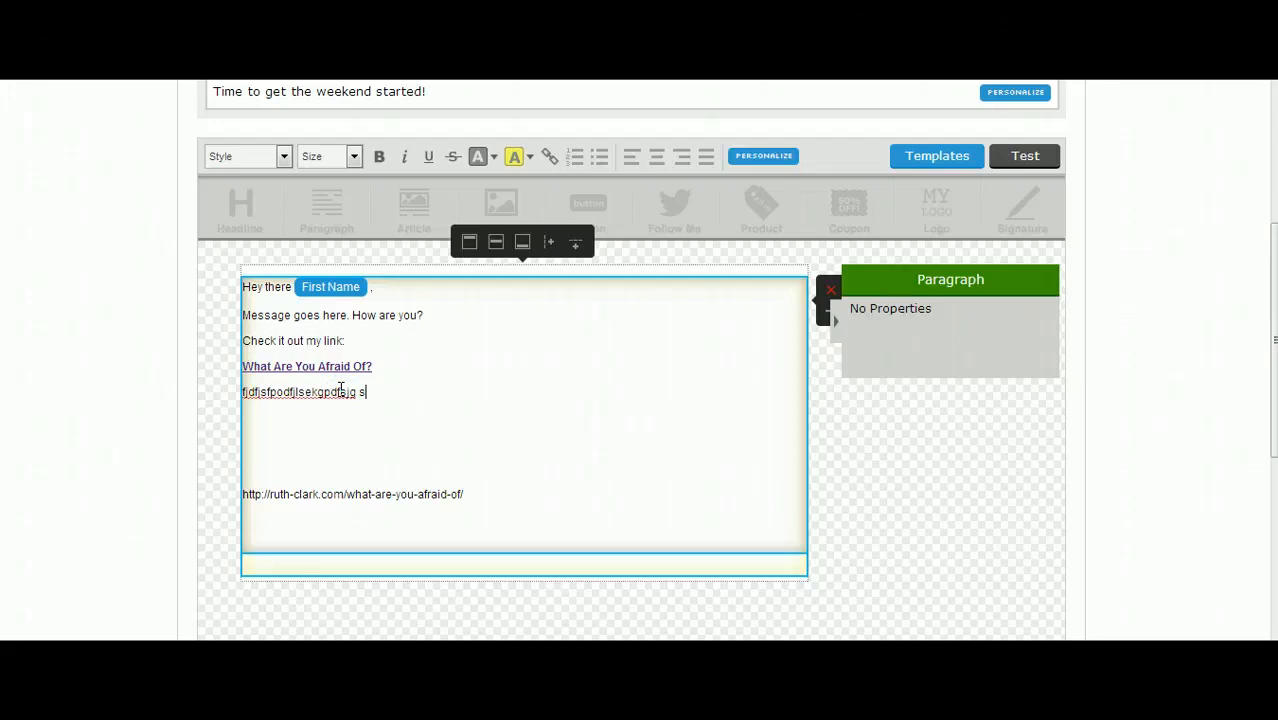
text(fjdfjsfpodfjlsekgpdfsjg sgf osijfvosjrjd sfsa)
key(Return)
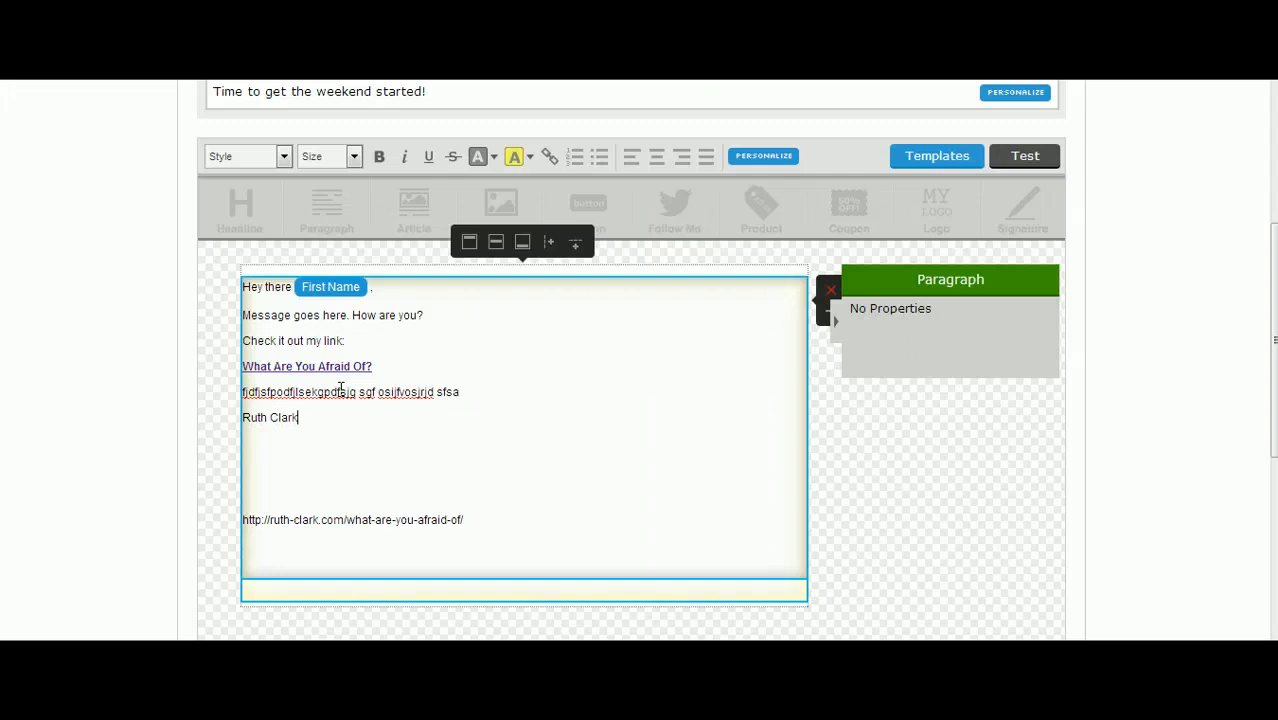
- Delete the blank lines and the plain blog address below the signature in the message
click(324, 423)
key(shift+Down)
key(shift+Down)
key(shift+Down)
key(shift+Down)
key(shift+Down)
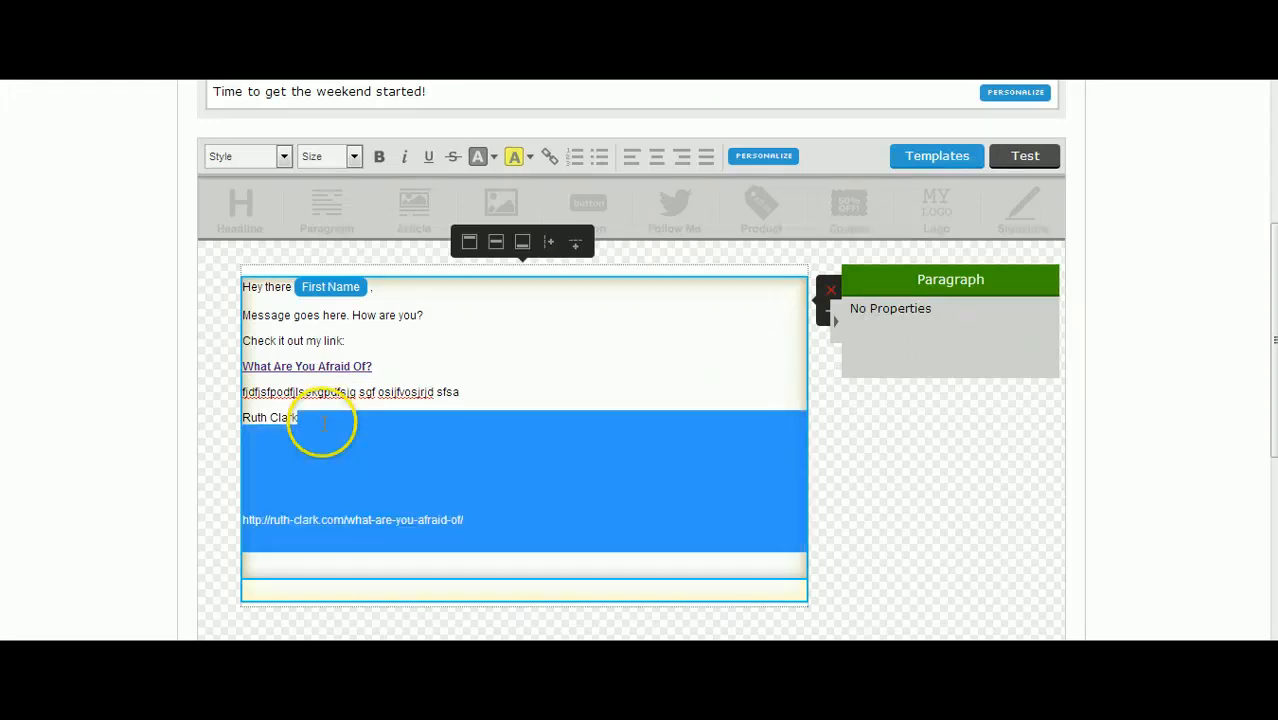
key(BackSpace)
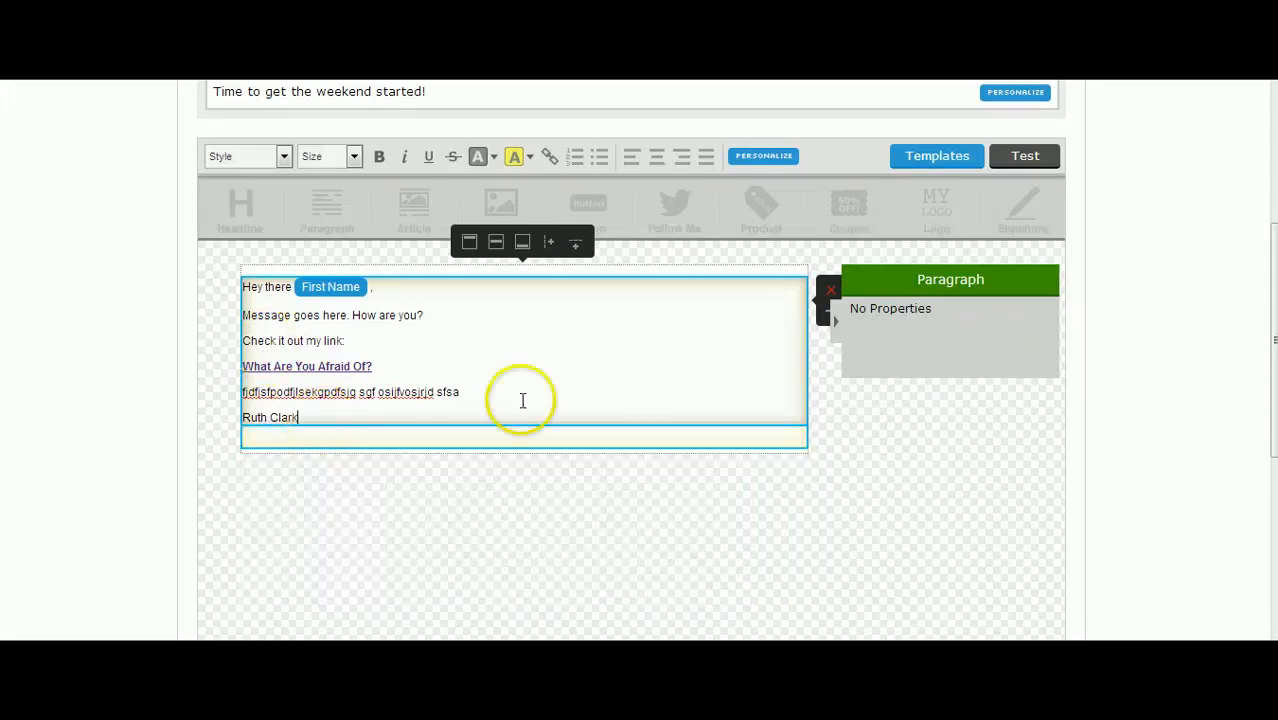
- Open the message's Preview & Test view and send a test to the sender's own e-mail address
click(1025, 158)
click(997, 231)
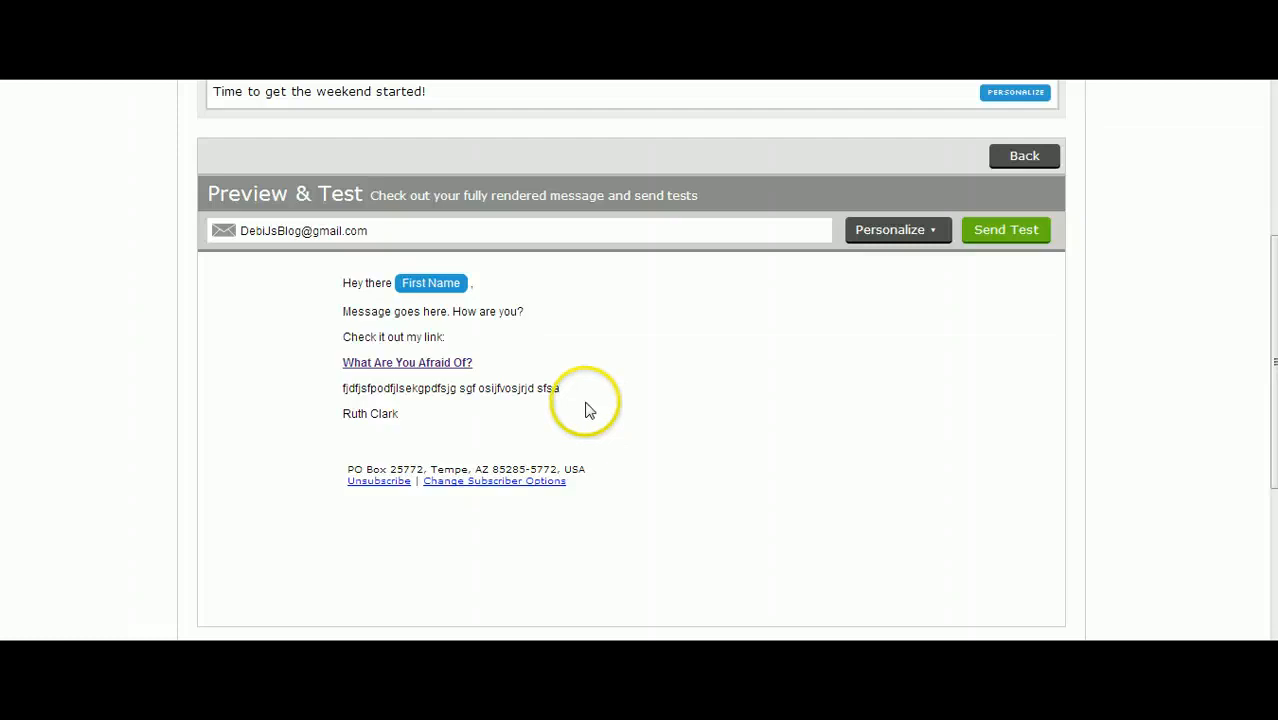
click(1002, 234)
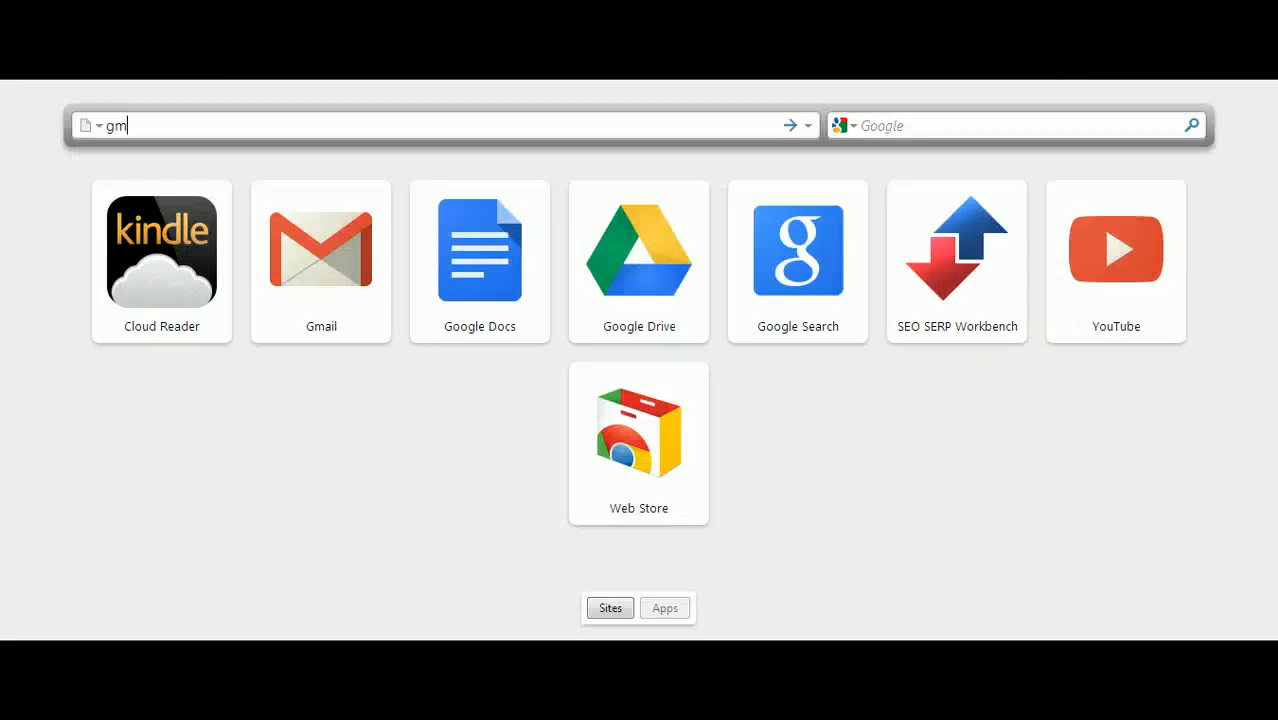
- Switch to Gmail and open the test message "Time to get the weekend started!" from All Mail
click(975, 434)
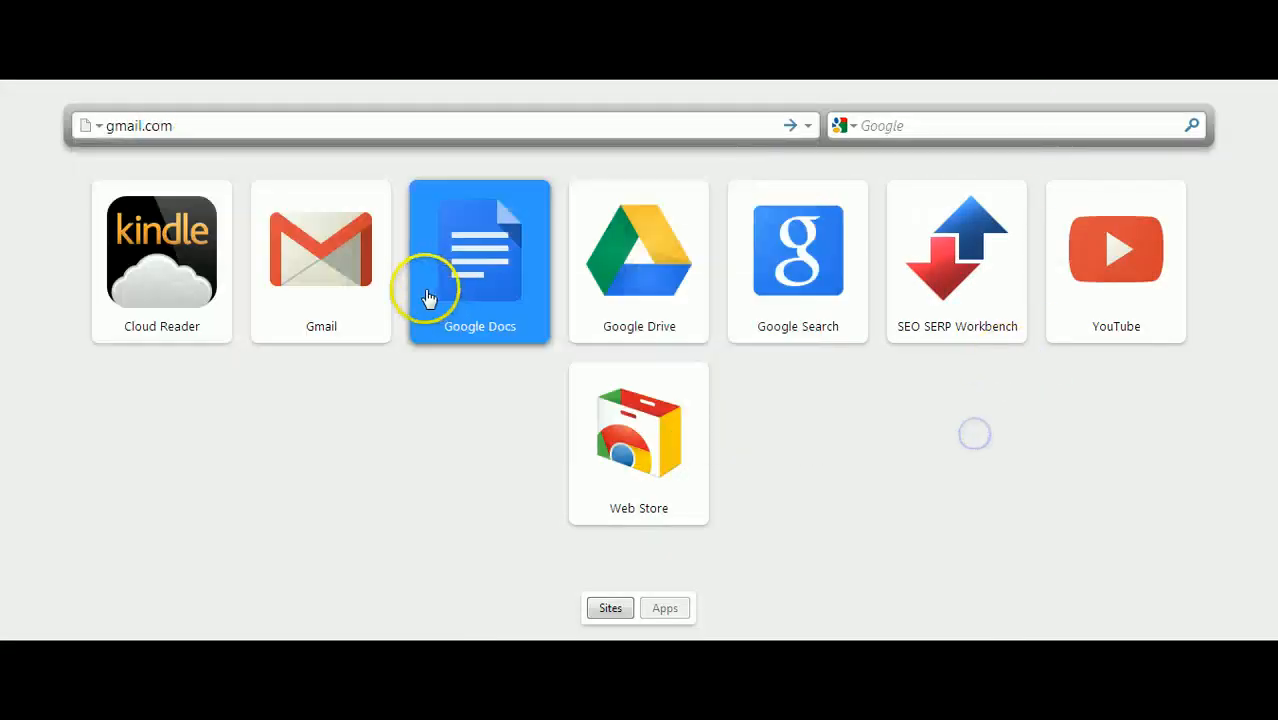
click(345, 272)
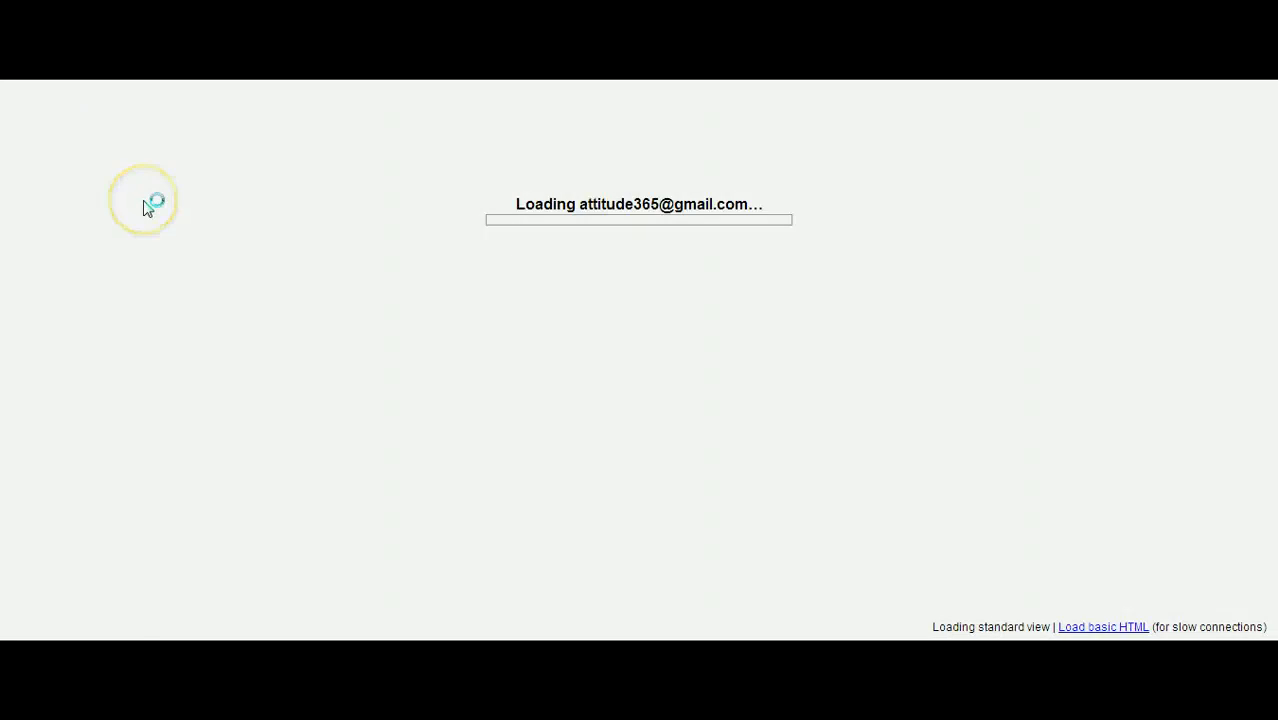
click(126, 177)
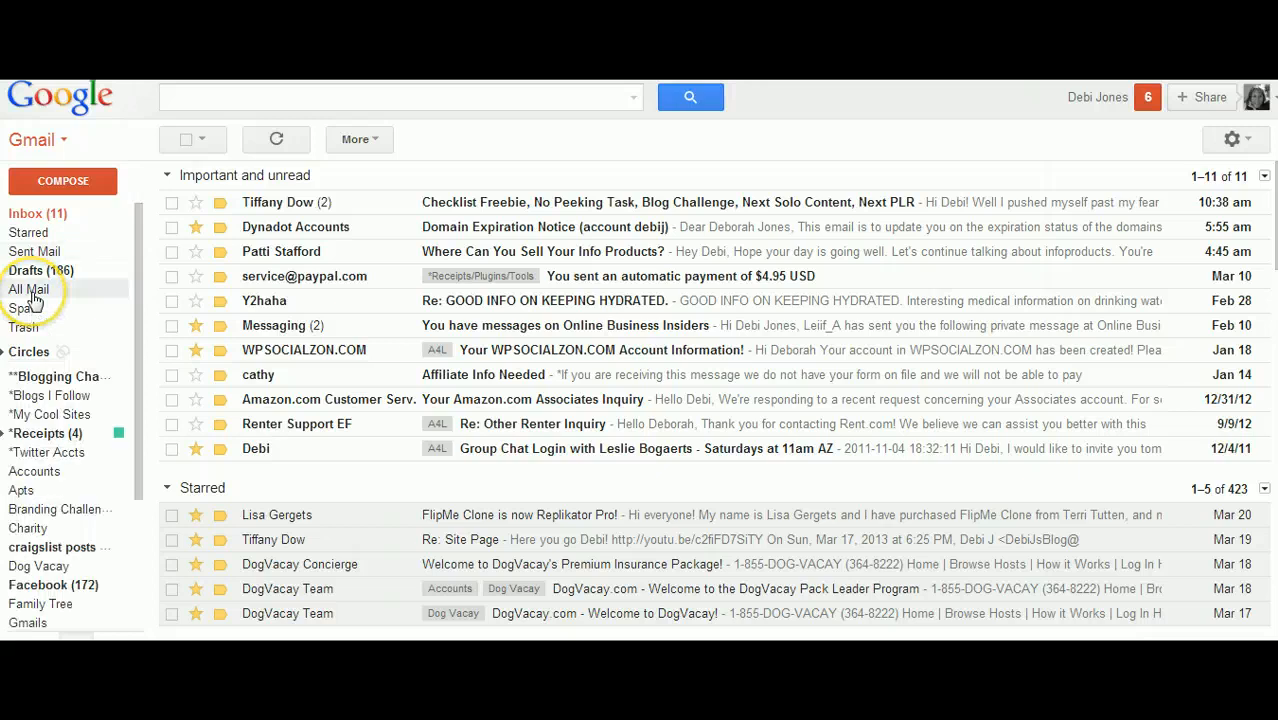
click(30, 292)
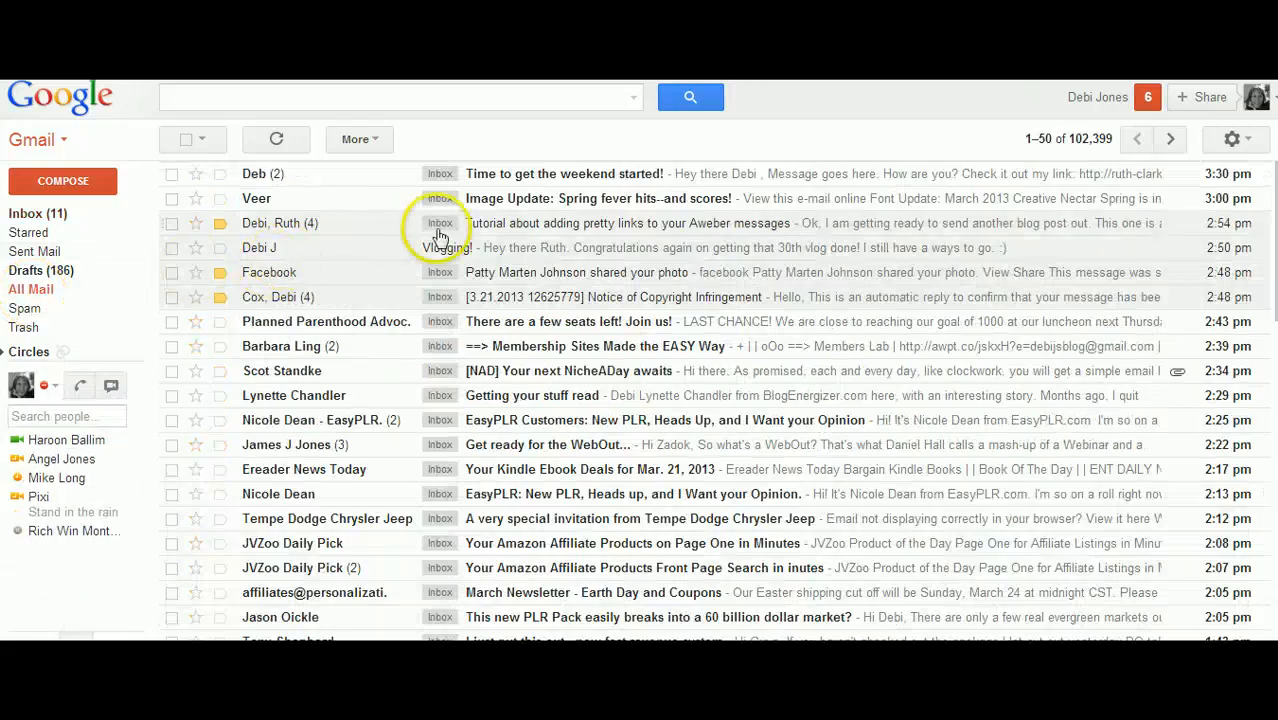
click(520, 172)
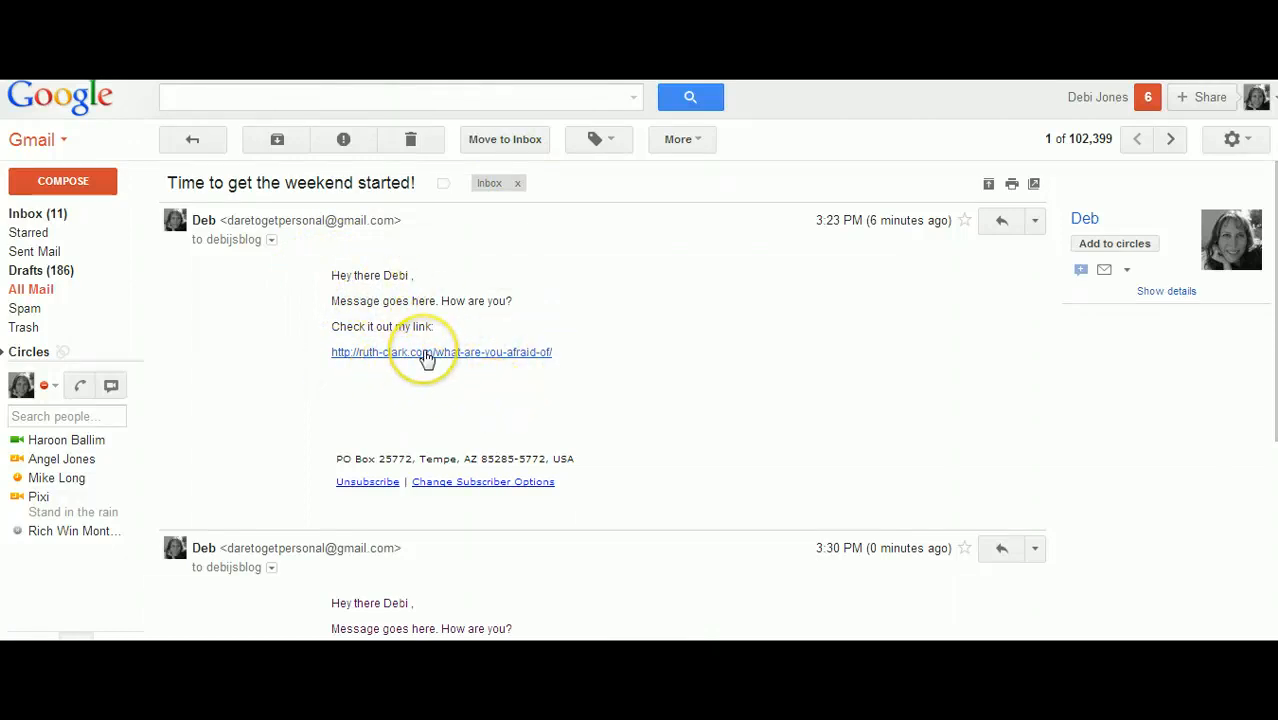
- Check the plain address link in the earlier test e-mail, then compare it with the titled link in the newest one
click(427, 354)
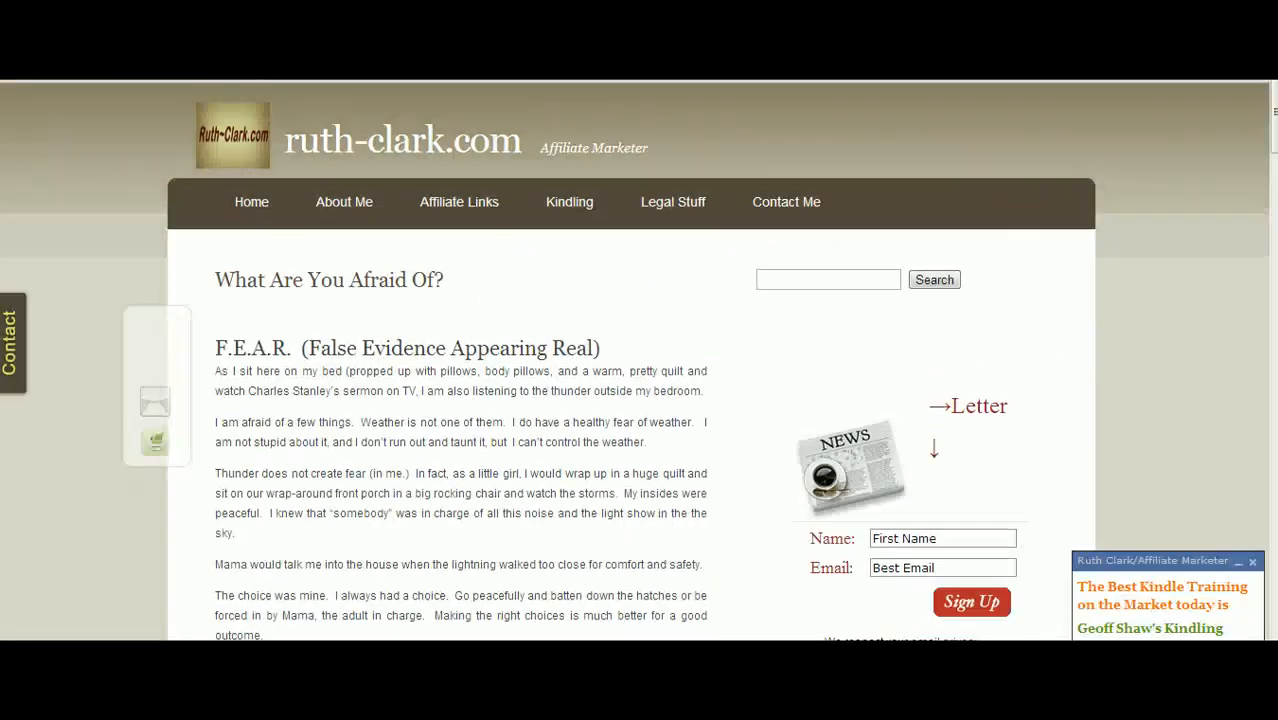
key(ctrl+shift+Tab)
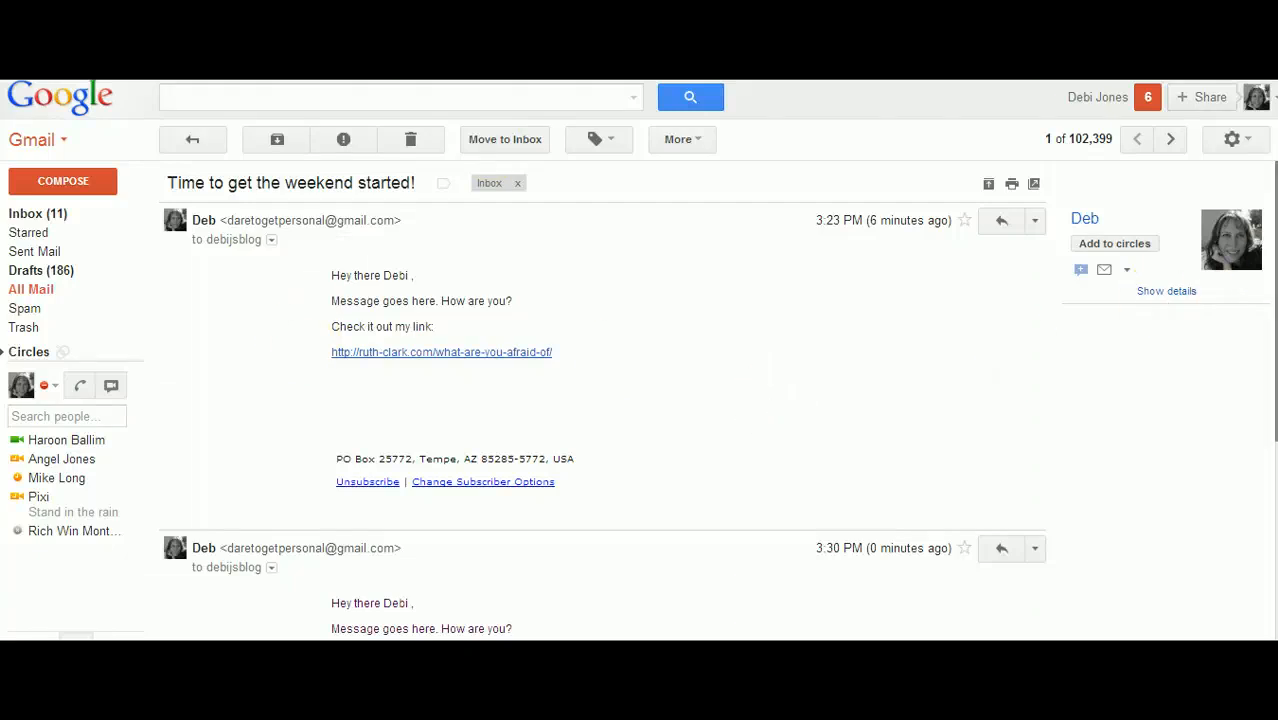
scroll(1261, 354, down, 3)
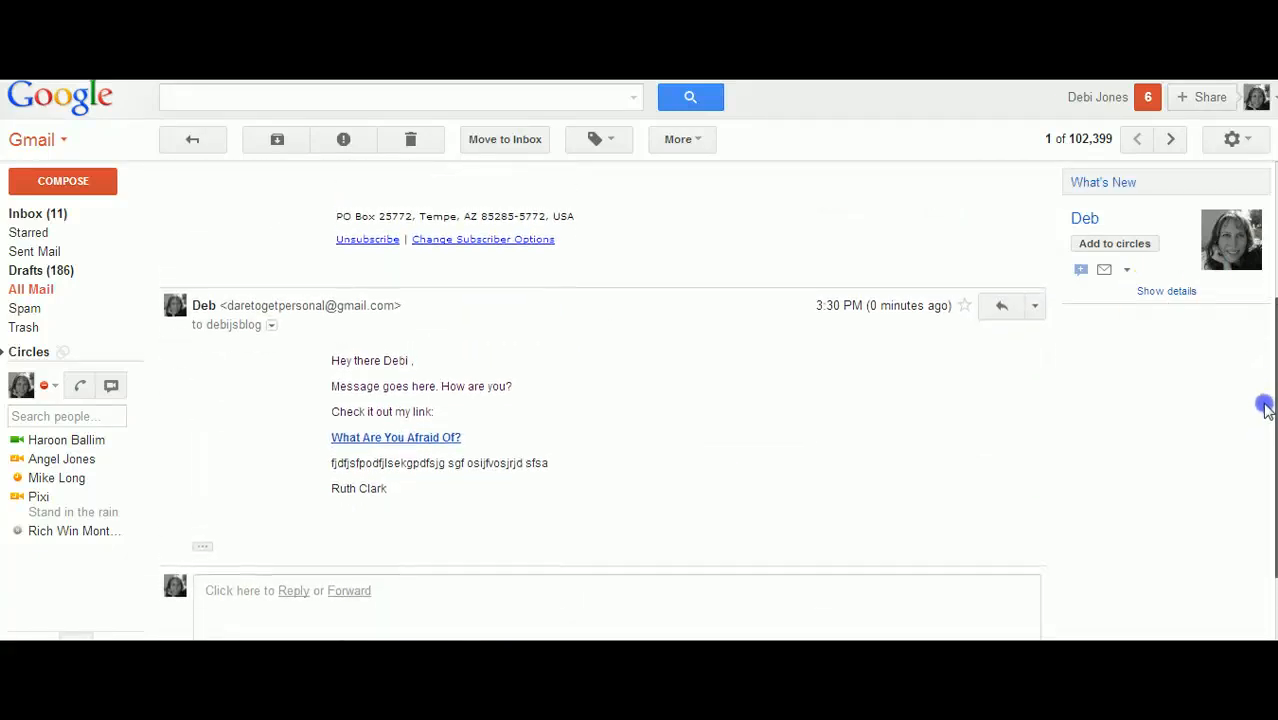
drag(1265, 407, 1264, 351)
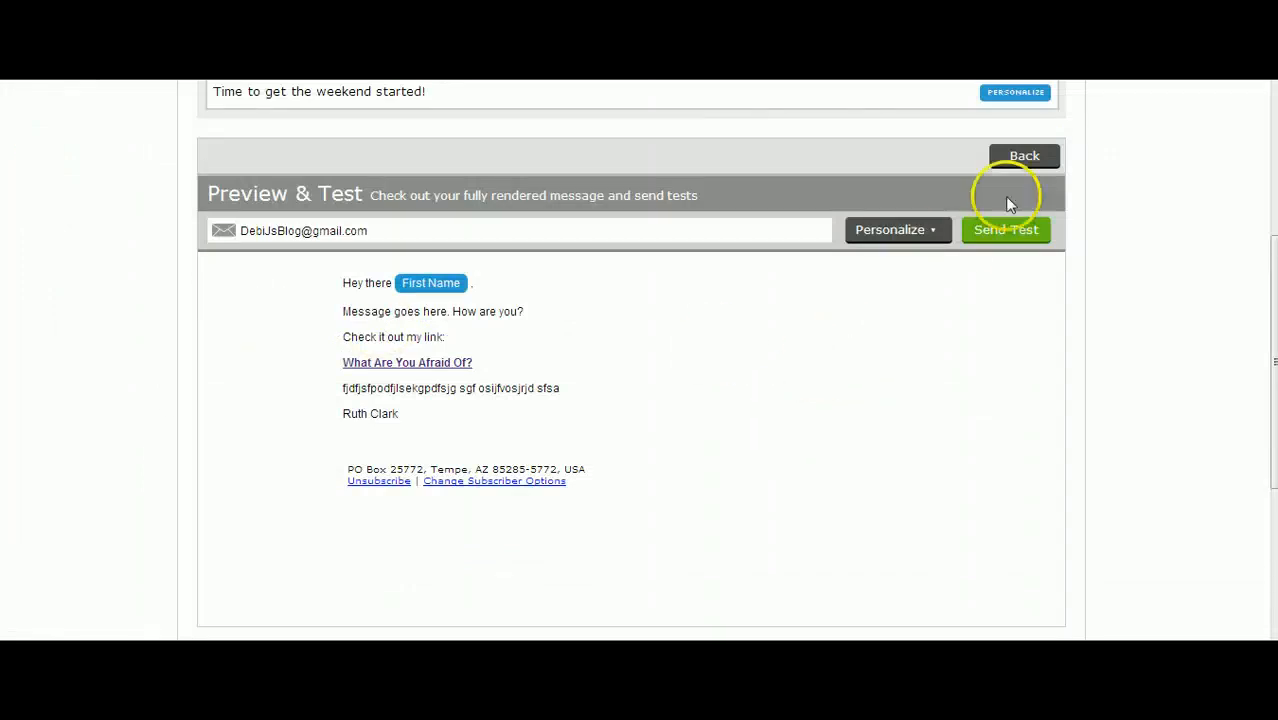
- Return to the AWeber message editor, save the broadcast and continue to the Sharing stage
click(1020, 158)
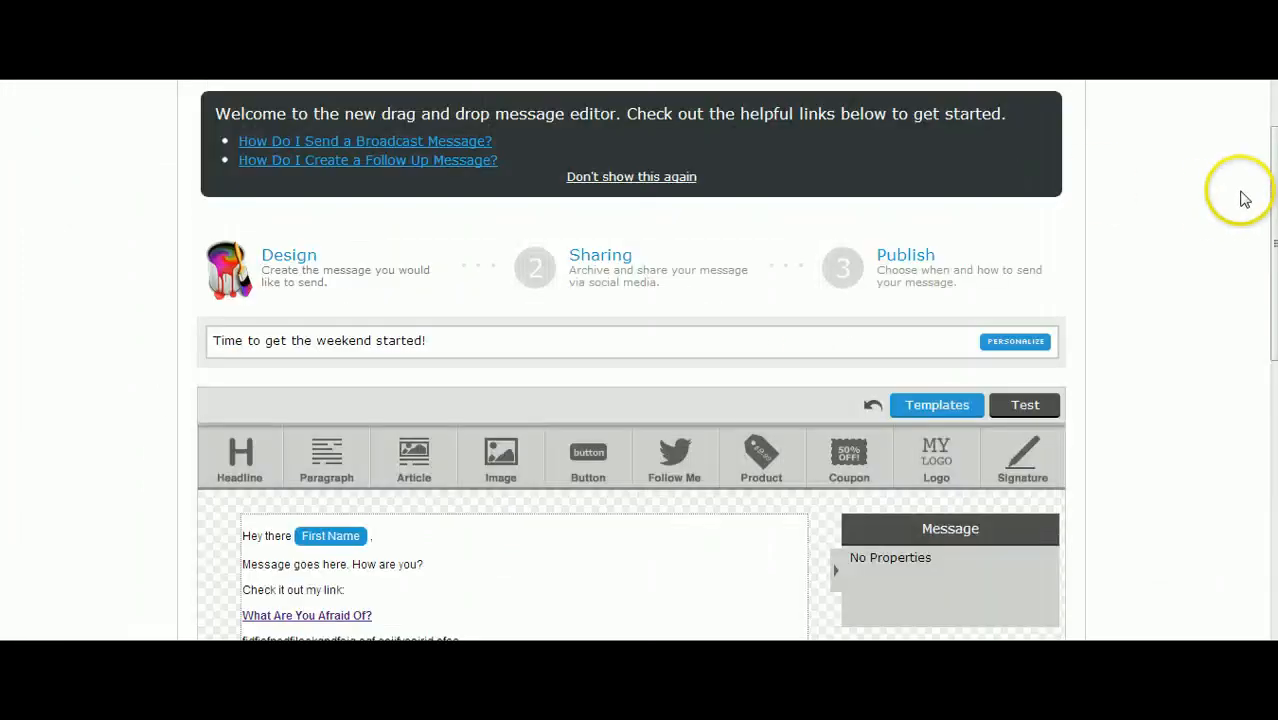
drag(1272, 330, 1273, 334)
scroll(1273, 334, down, 3)
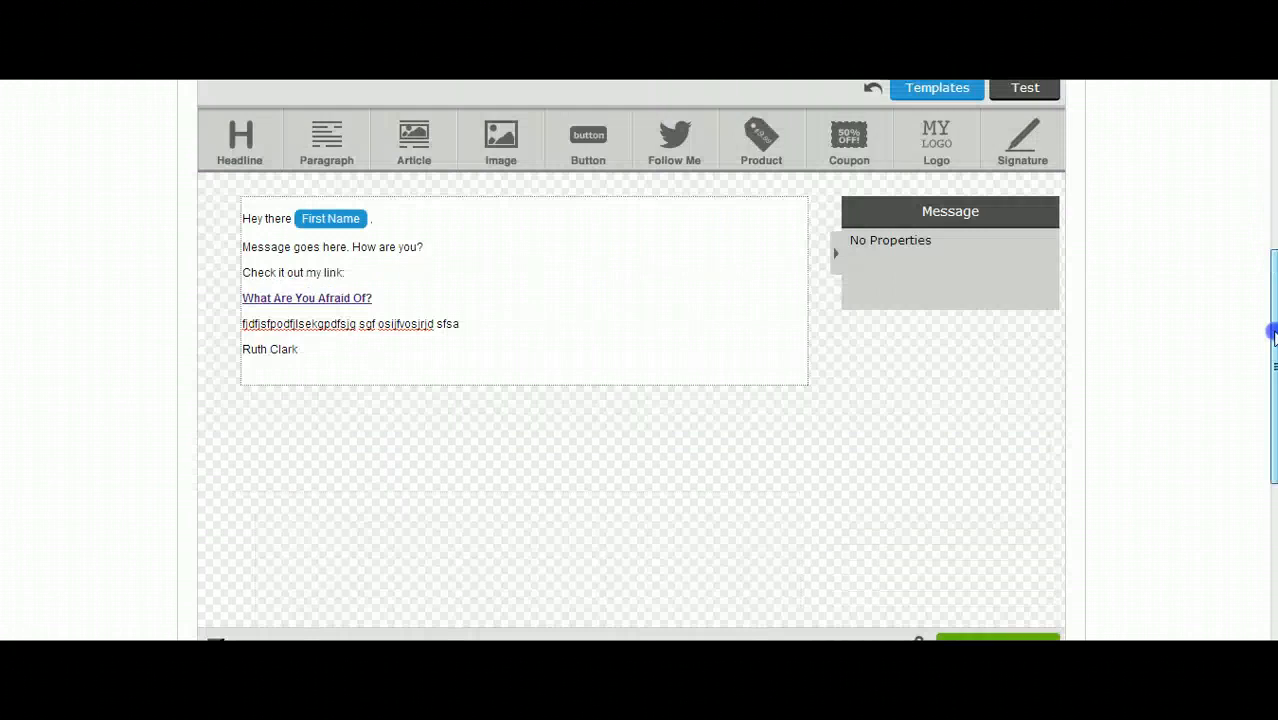
click(985, 578)
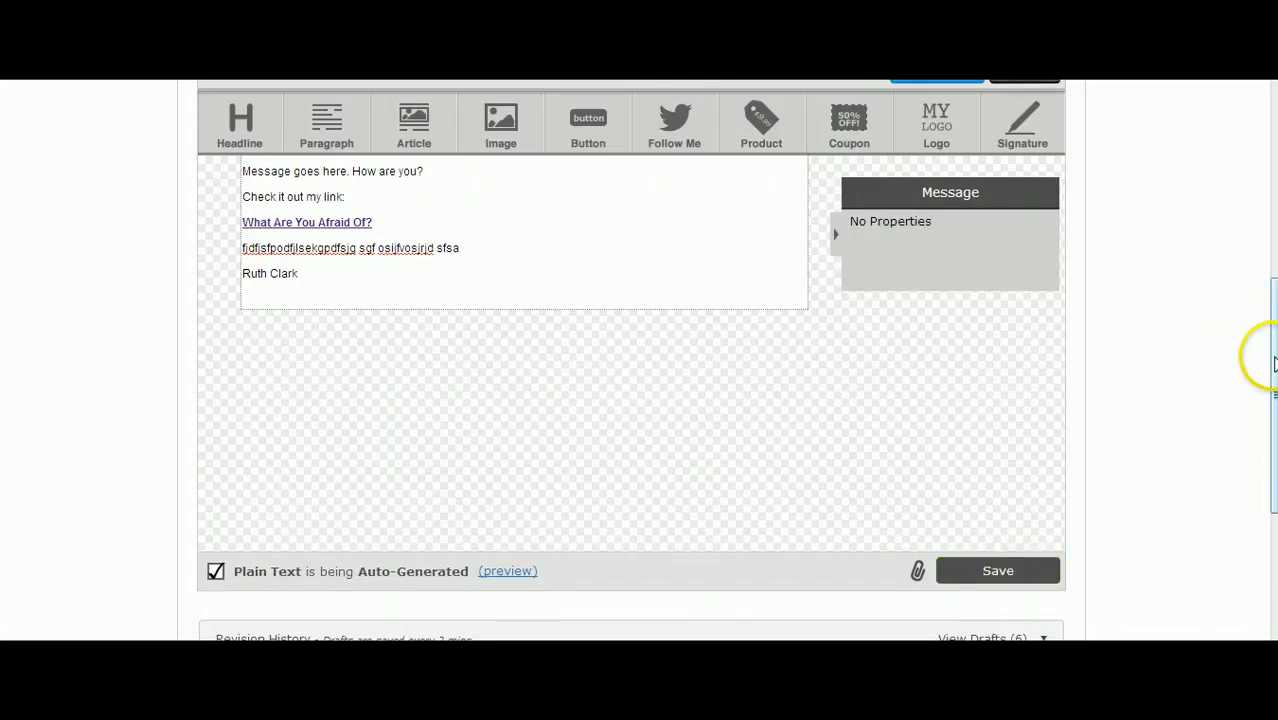
click(988, 534)
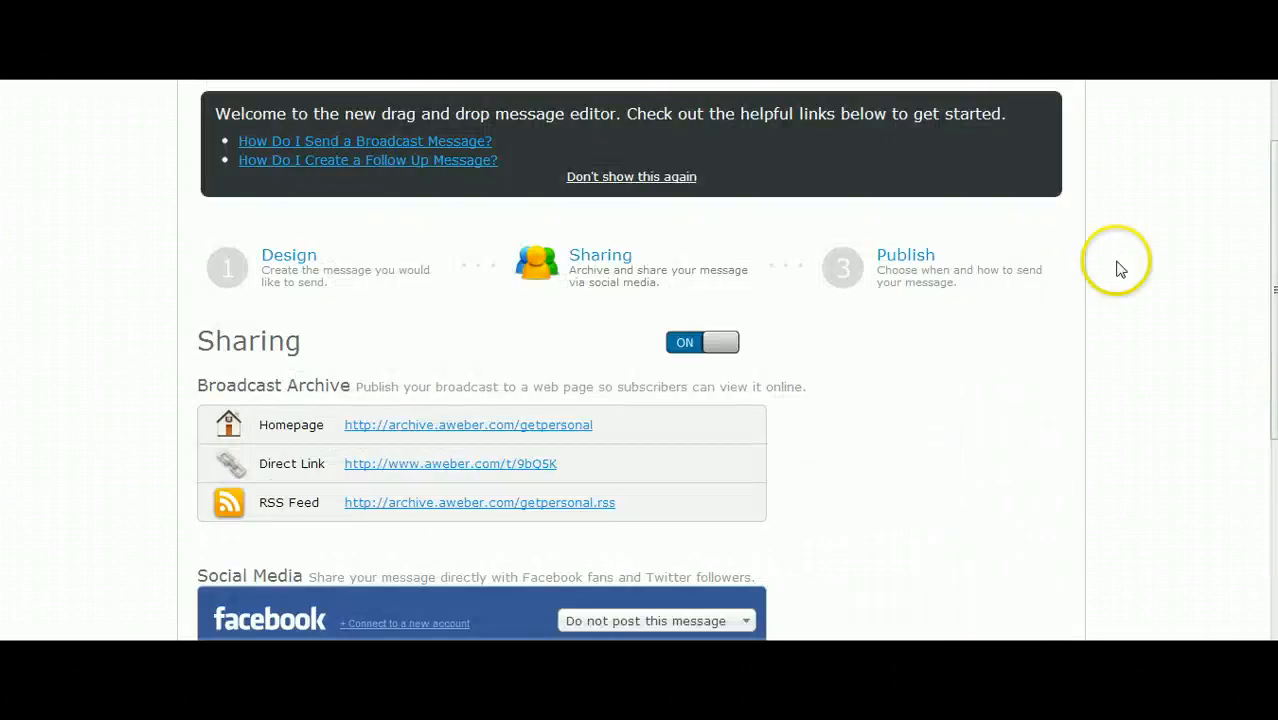
- Review the Twitter posting choices, keep "Do not post this message" and continue to the Publish stage
drag(1274, 230, 1272, 395)
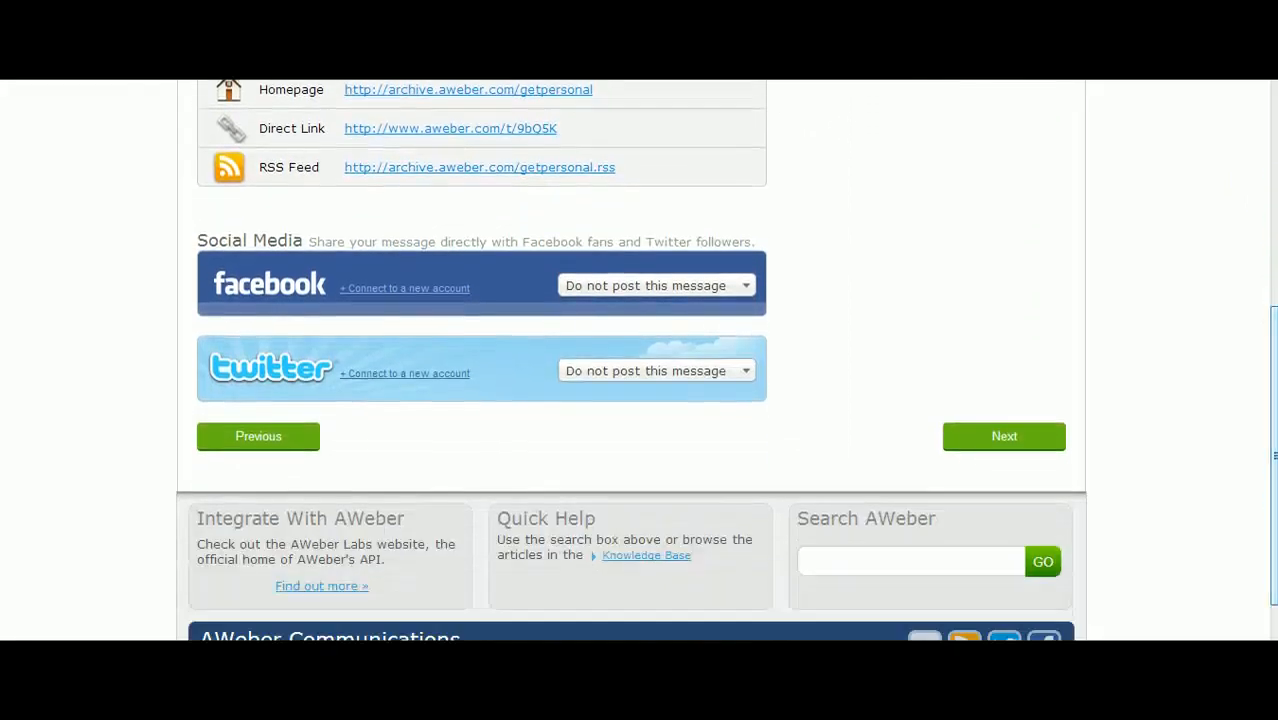
click(740, 374)
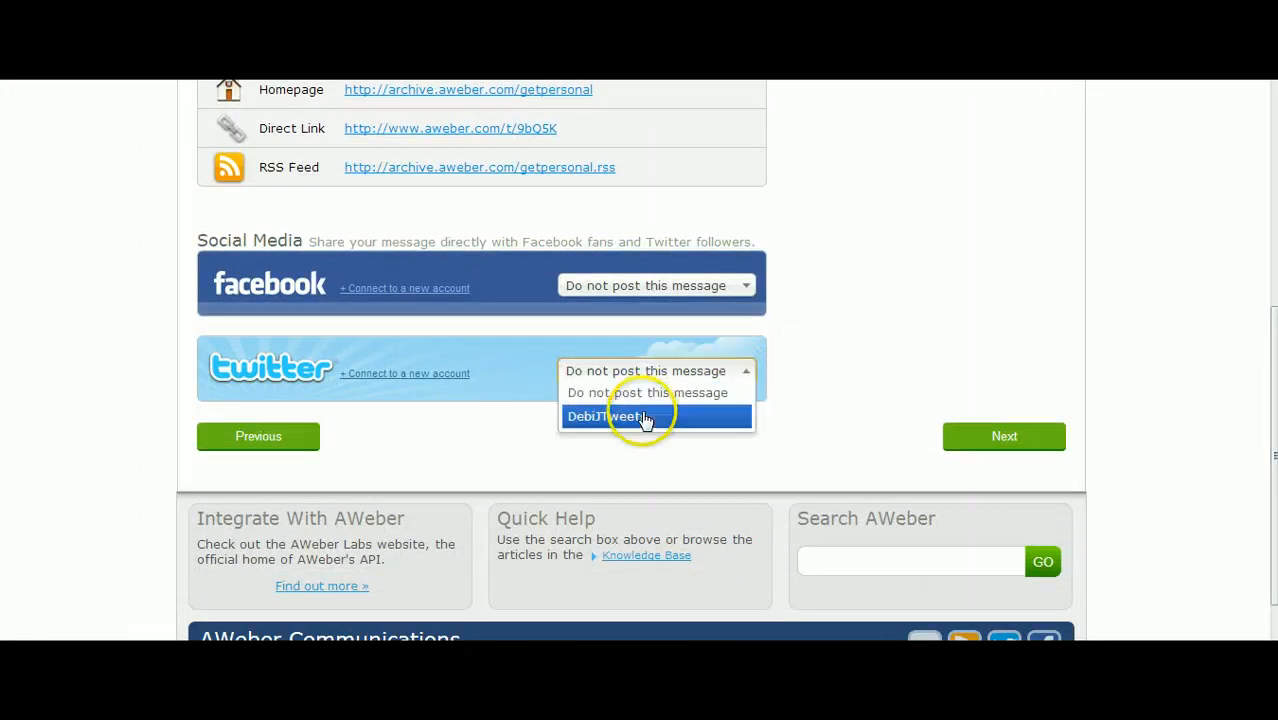
click(738, 370)
click(993, 445)
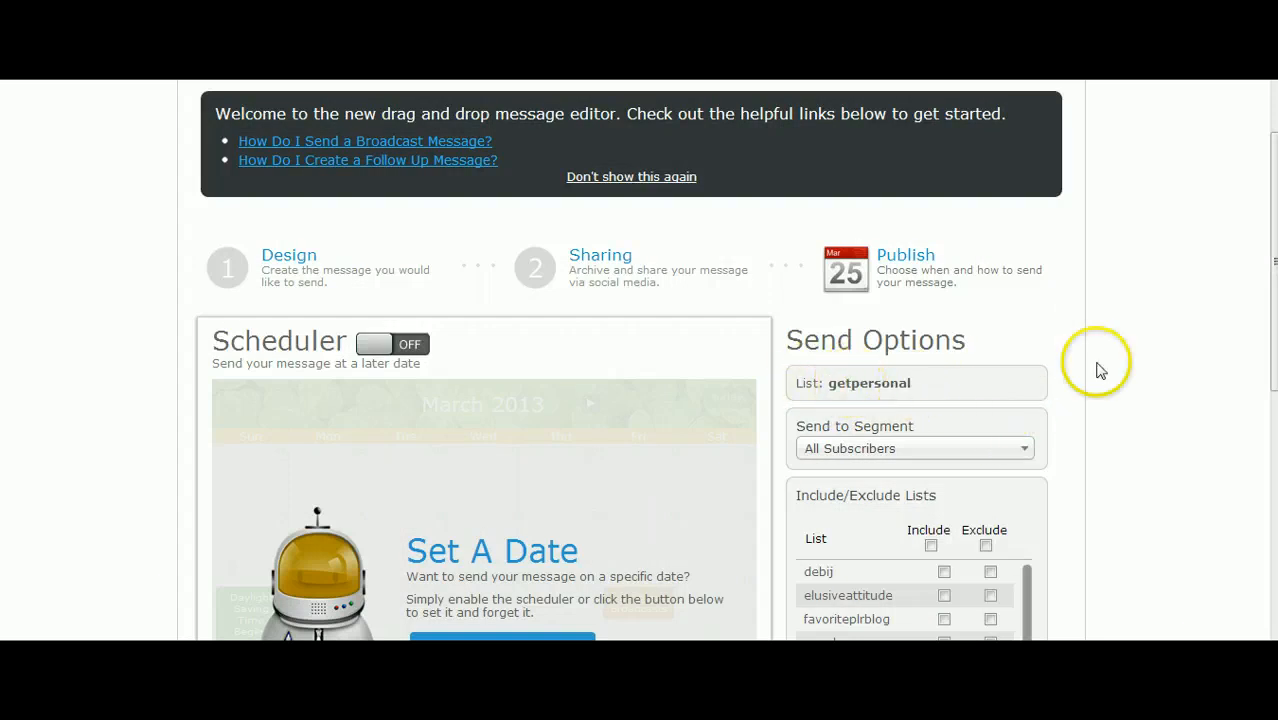
- Exclude all the other lists from the broadcast to getpersonal and save the message
click(985, 546)
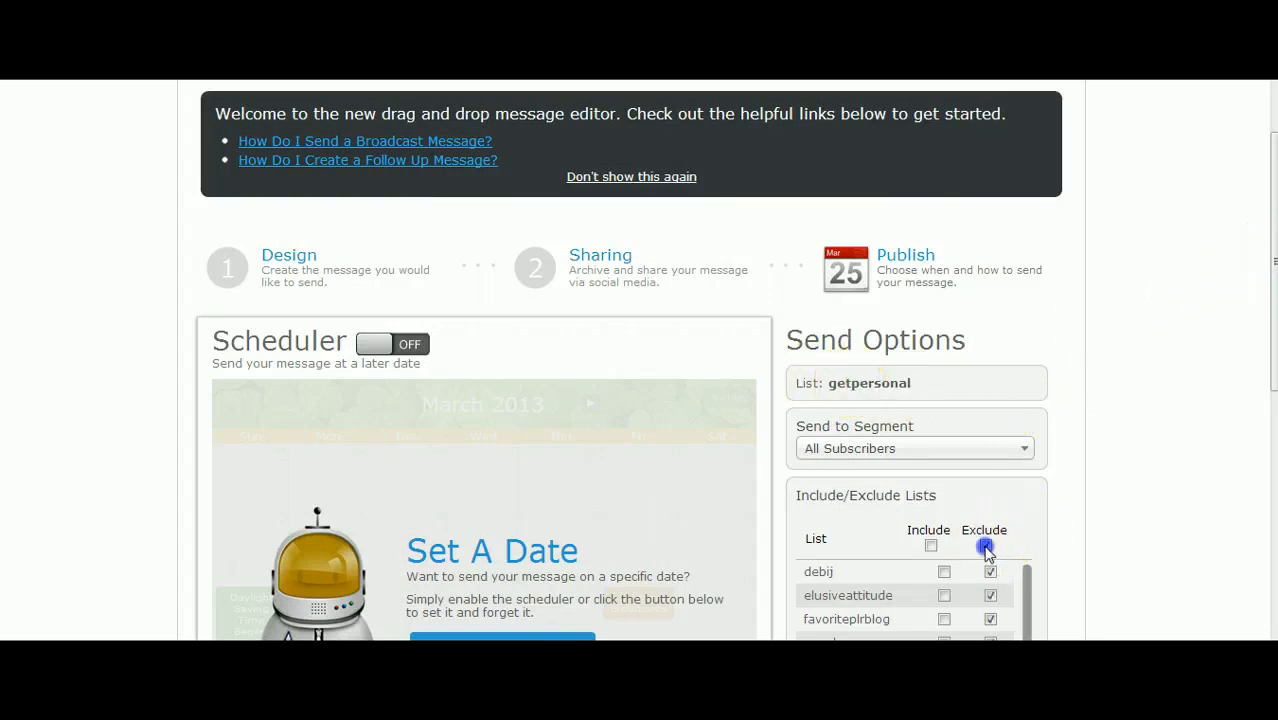
click(1272, 344)
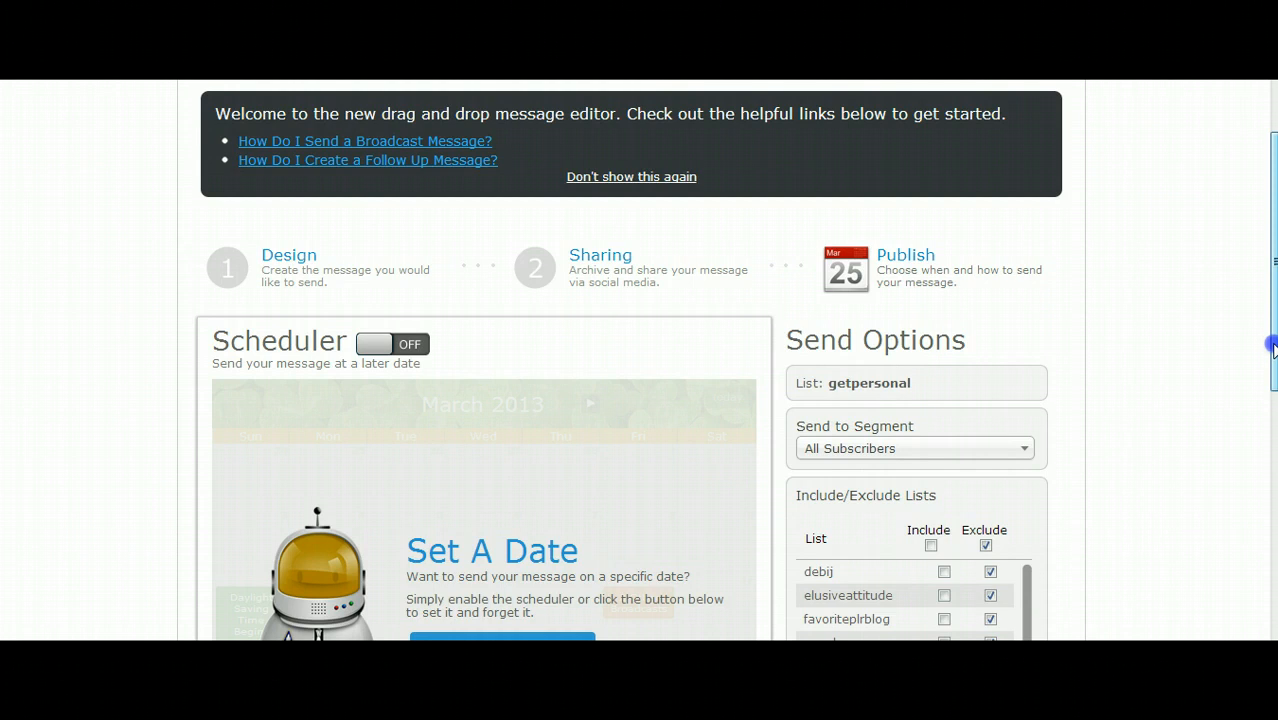
drag(1272, 344, 1272, 444)
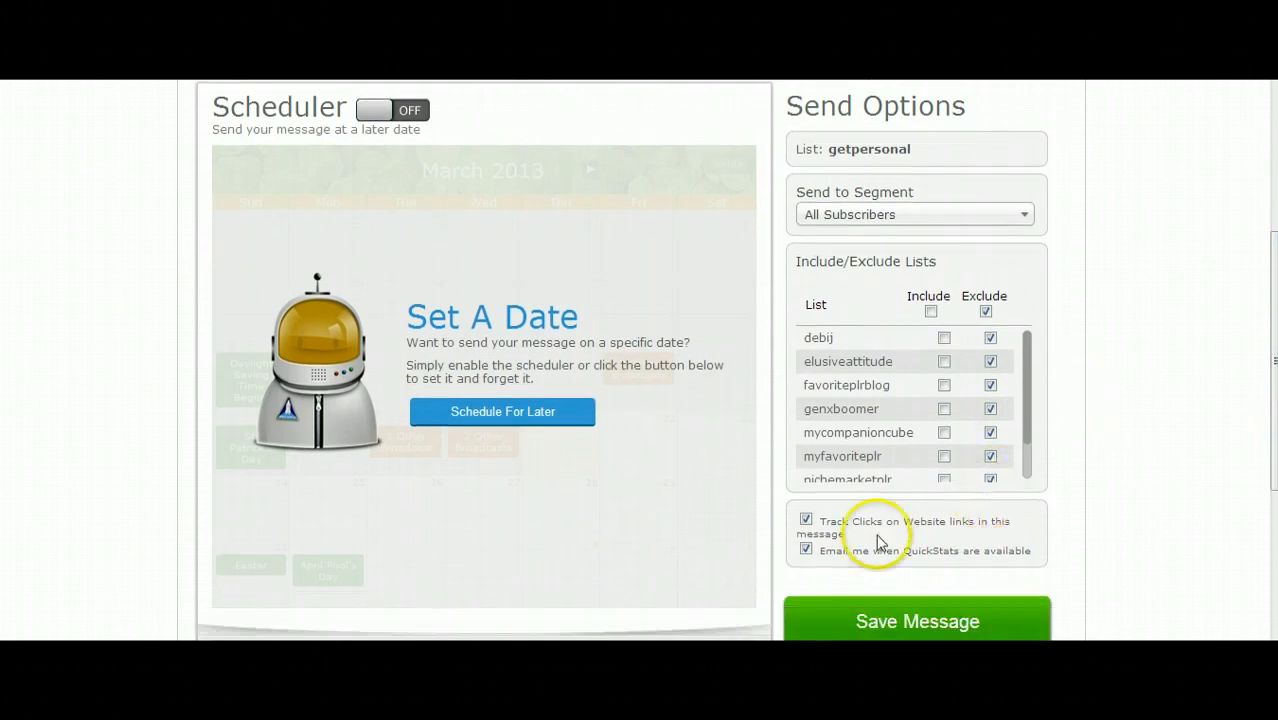
click(891, 621)
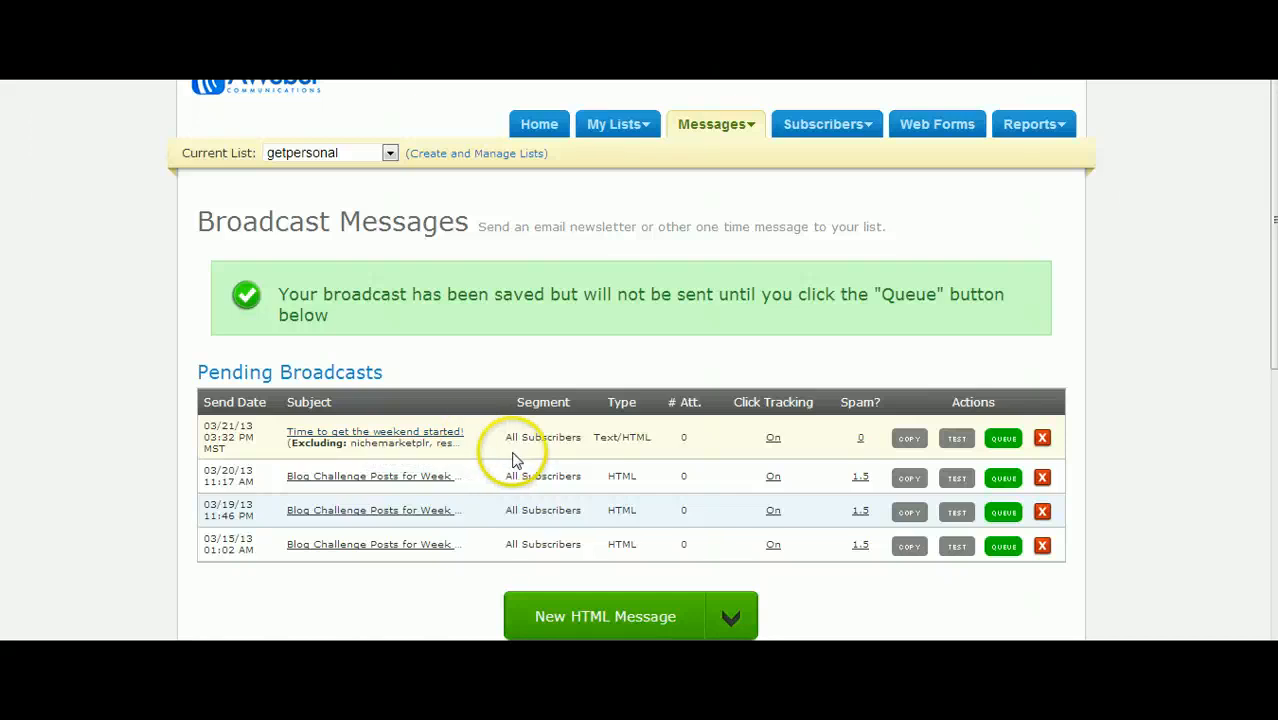
- Delete the pending broadcast "Time to get the weekend started!" and confirm the deletion
click(1004, 440)
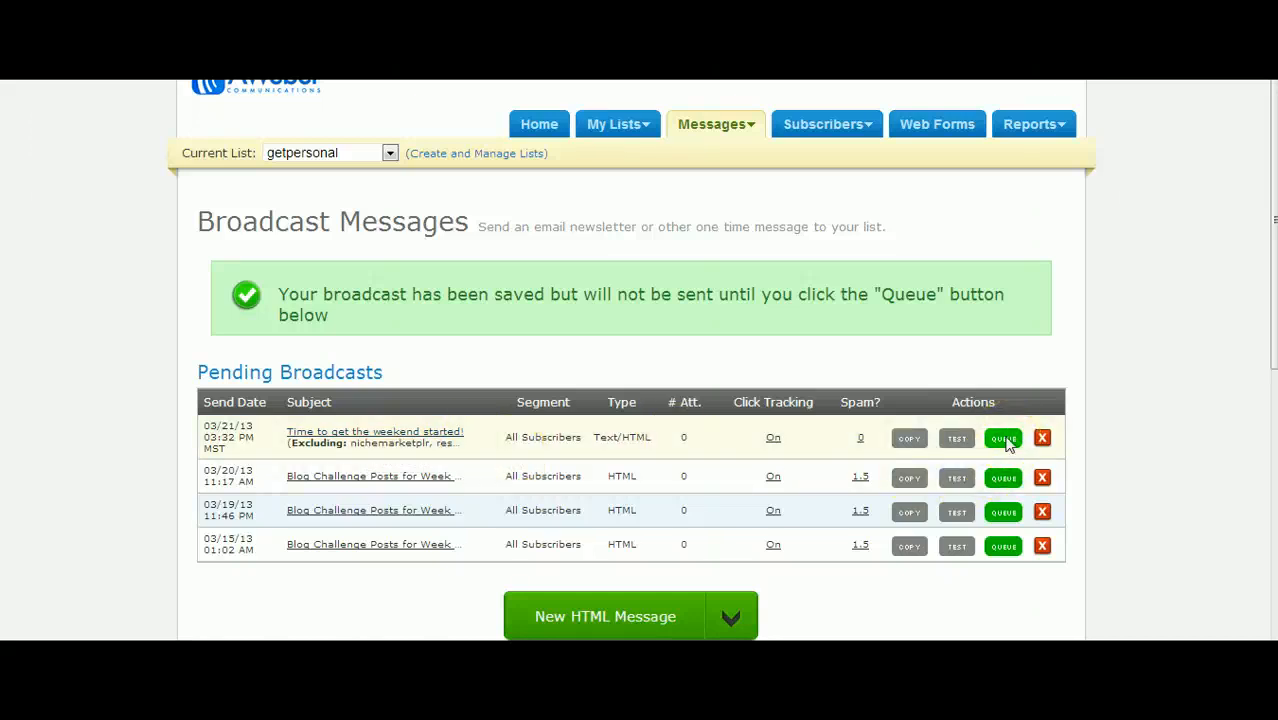
click(1045, 439)
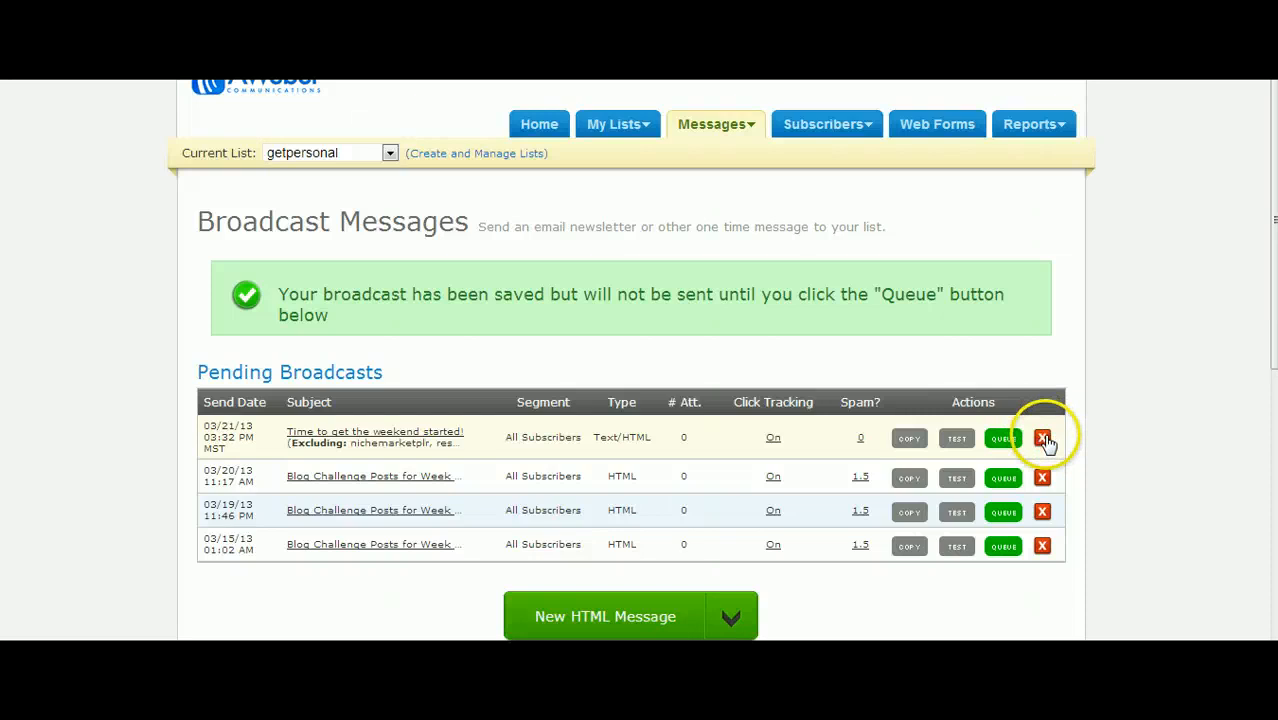
click(1043, 440)
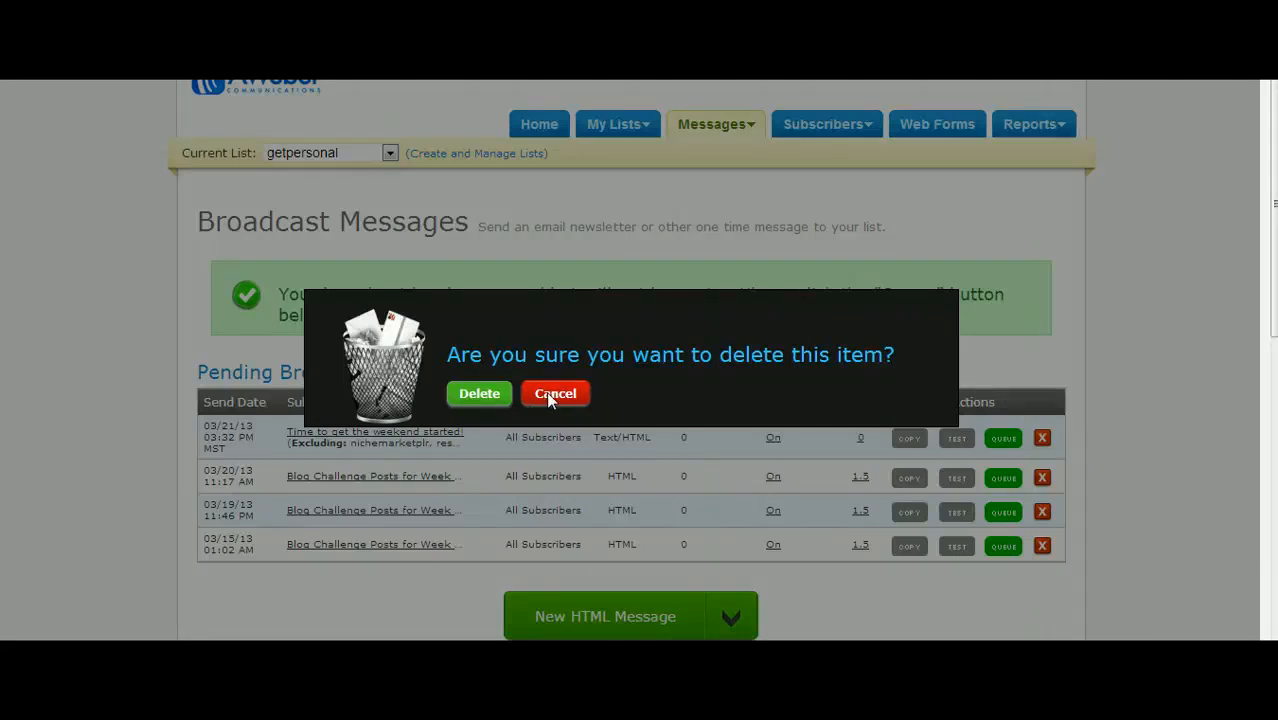
click(488, 394)
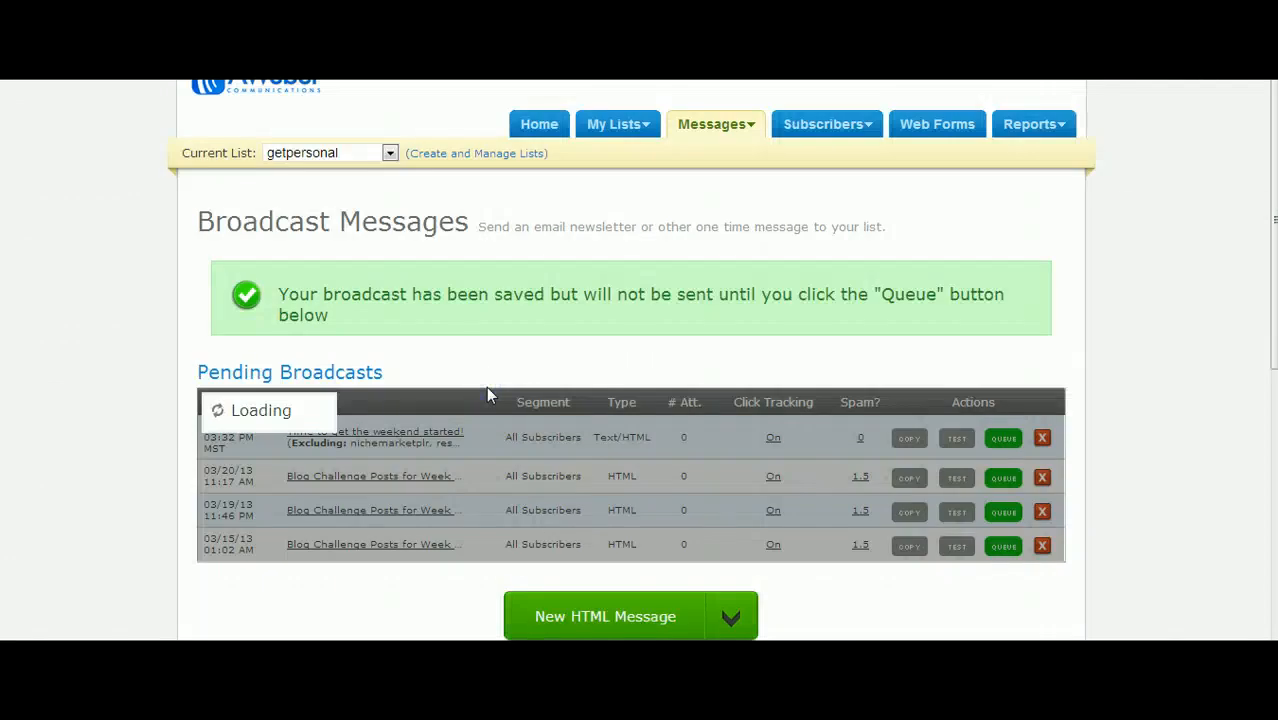